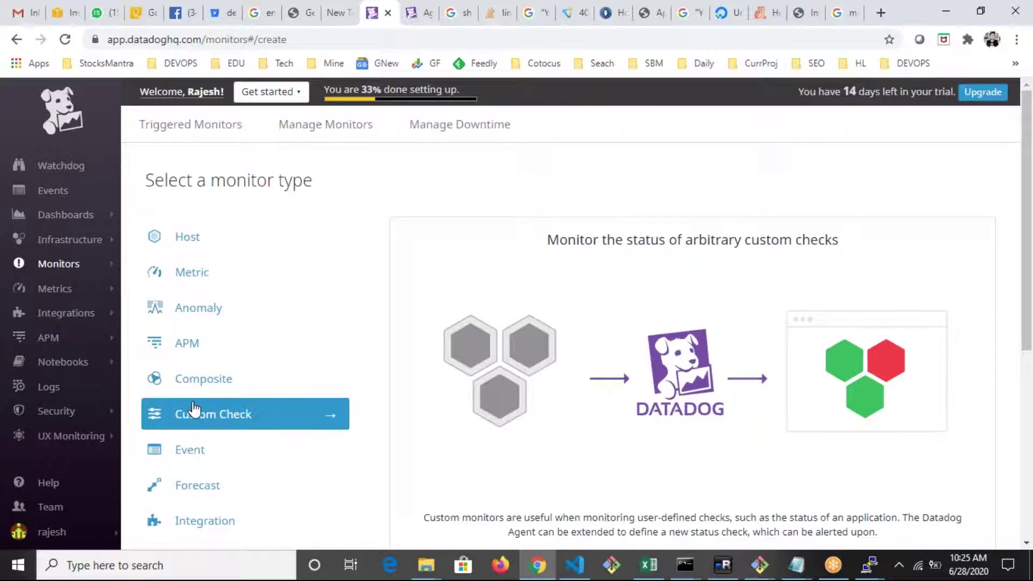
# - Create a new Host monitor scoped to host:centos1
pyautogui.click(216, 250)
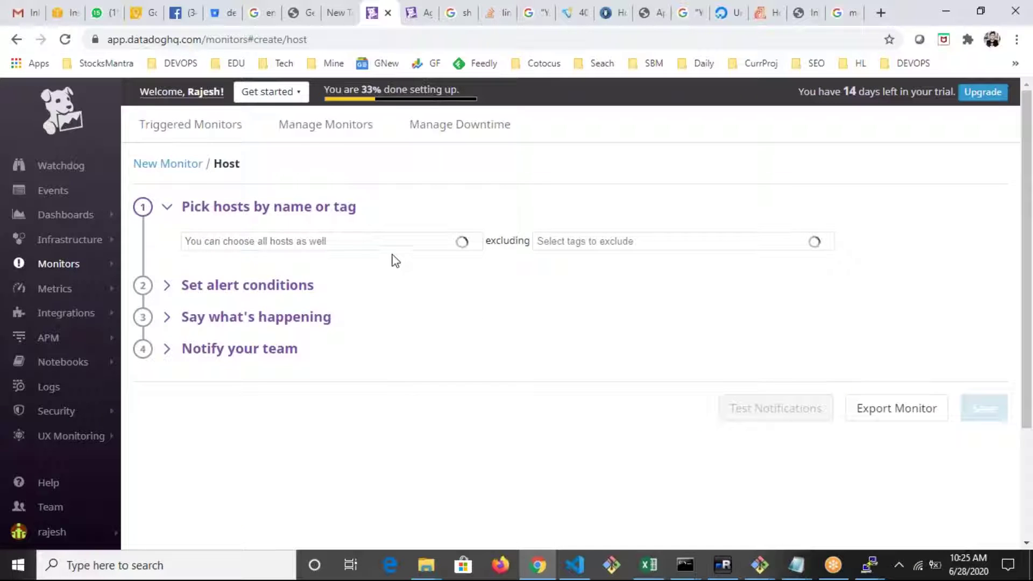
pyautogui.click(379, 239)
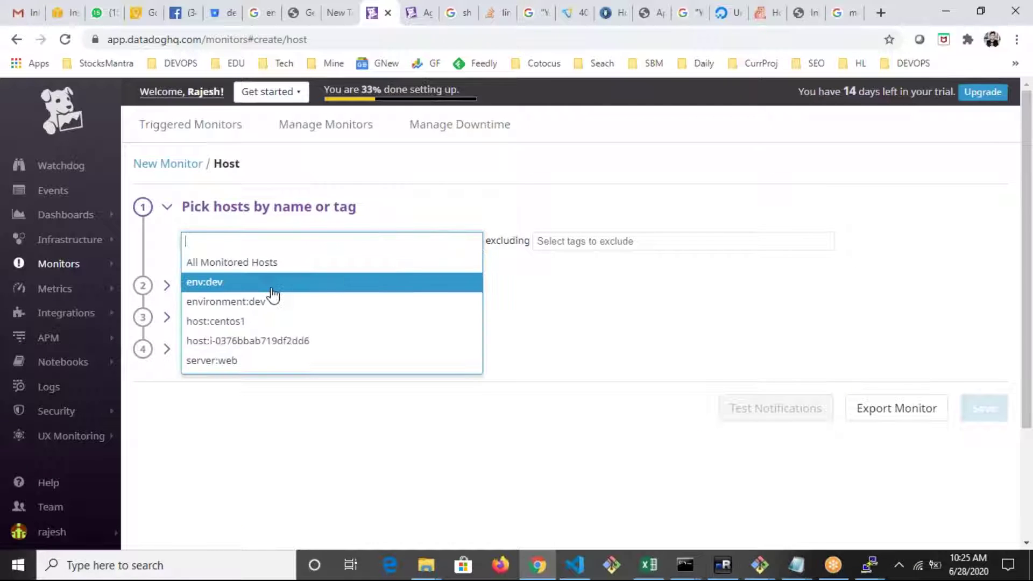
pyautogui.press('Down')
pyautogui.press('Down')
pyautogui.press('Down')
pyautogui.press('Down')
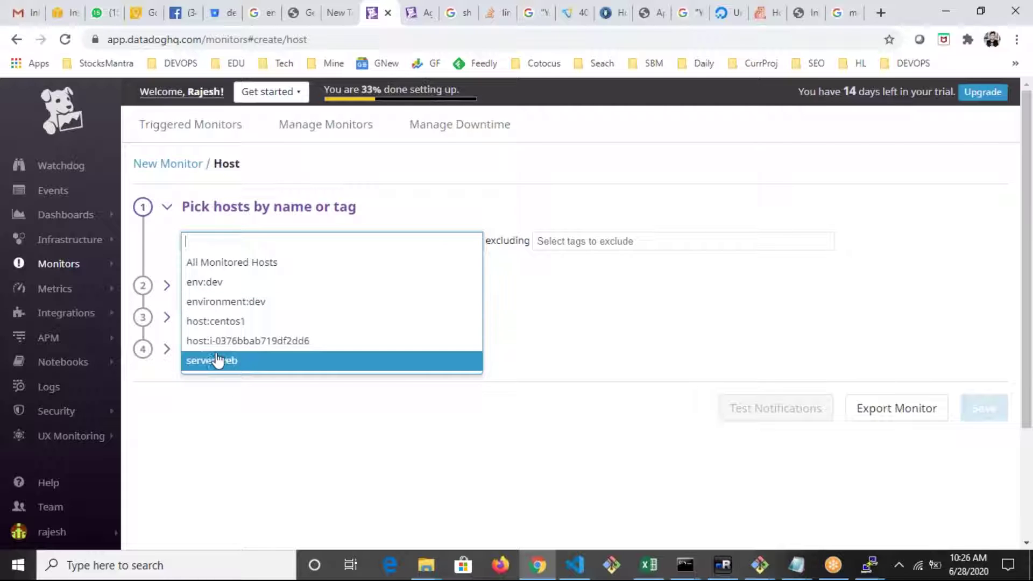
pyautogui.click(202, 323)
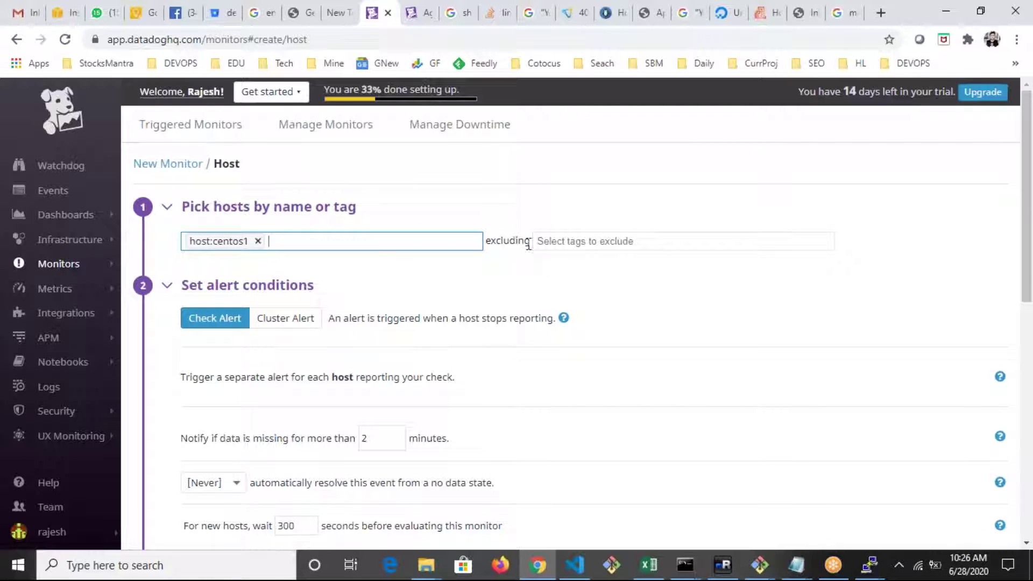
# - Set the alert condition to notify if data is missing for more than 1 minute
pyautogui.scroll(-2, 364, 336)
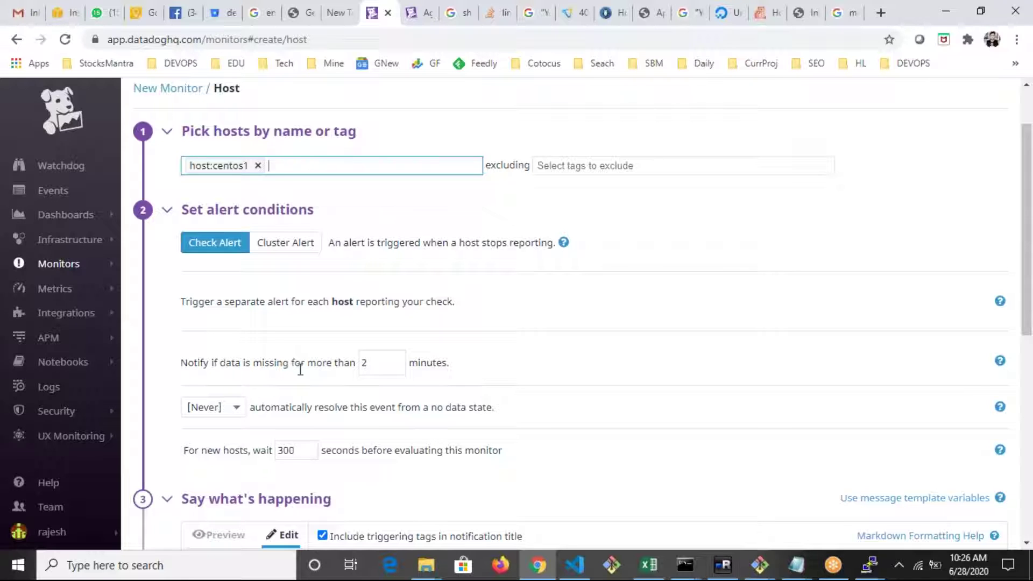
pyautogui.doubleClick(364, 364)
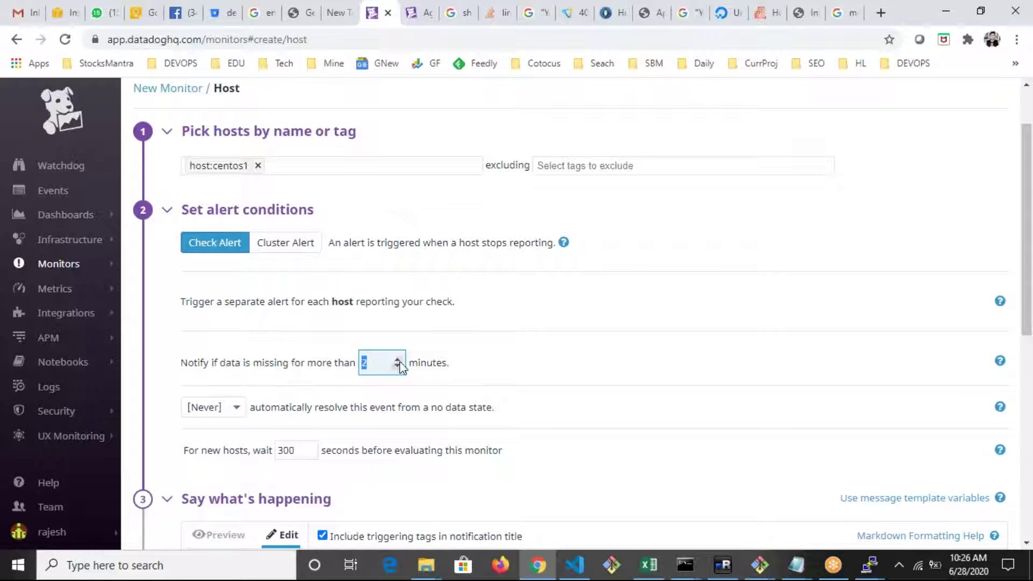
pyautogui.click(477, 371)
pyautogui.scroll(-1, 295, 428)
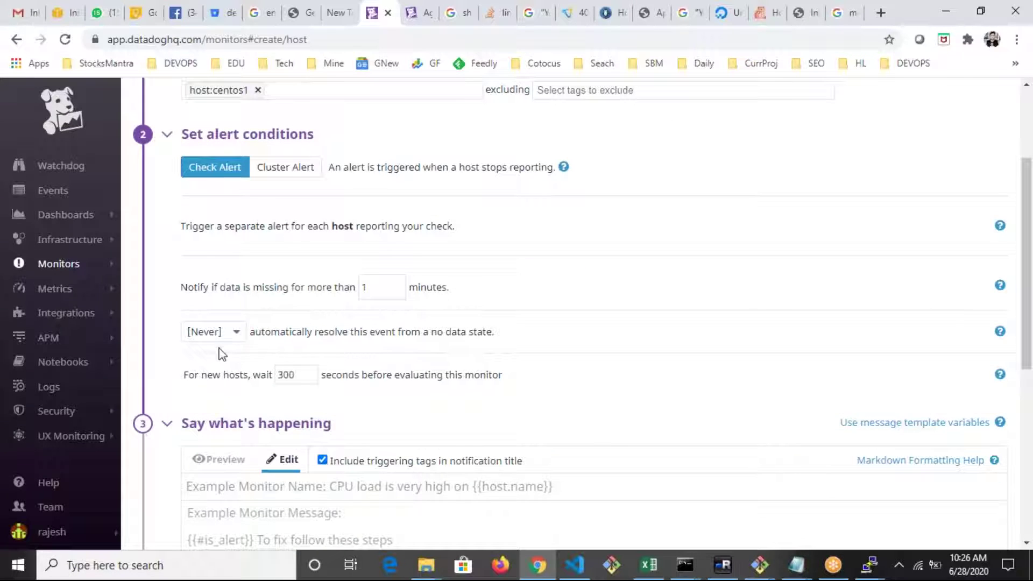
# - Set the wait time before evaluating new hosts to 15 seconds
pyautogui.moveTo(264, 333); pyautogui.dragTo(481, 338)
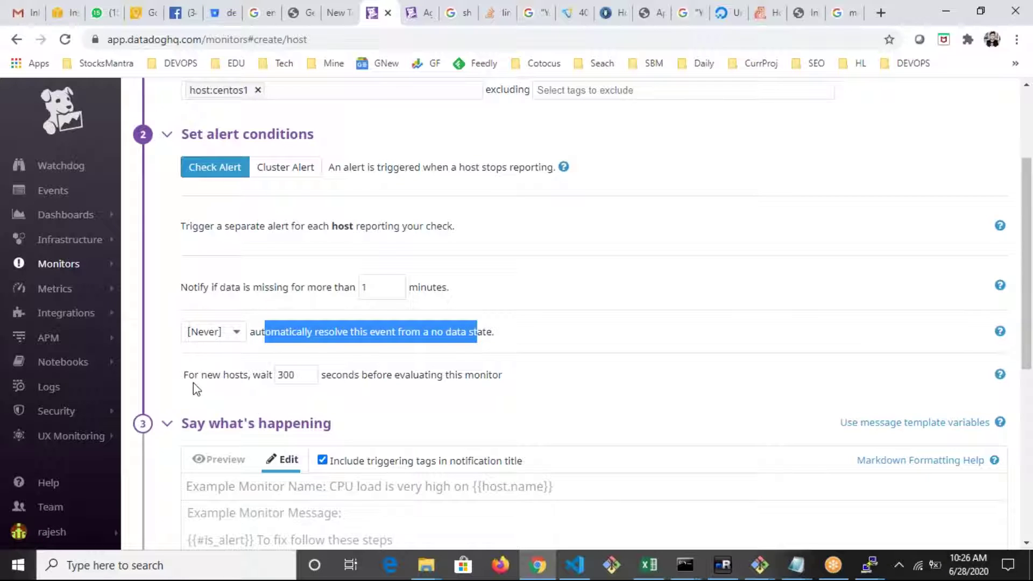
pyautogui.doubleClick(288, 377)
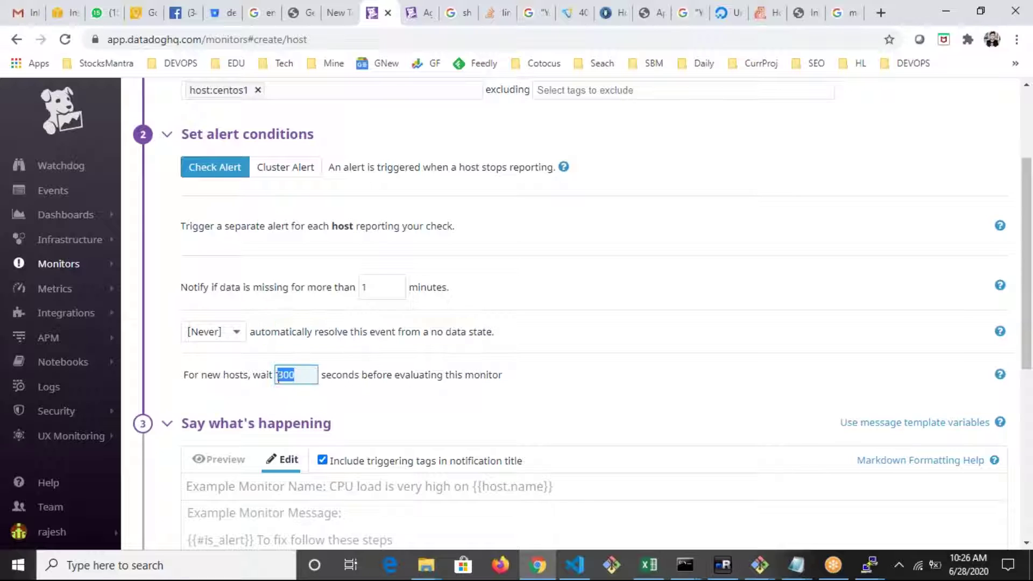
pyautogui.moveTo(391, 380); pyautogui.dragTo(526, 374)
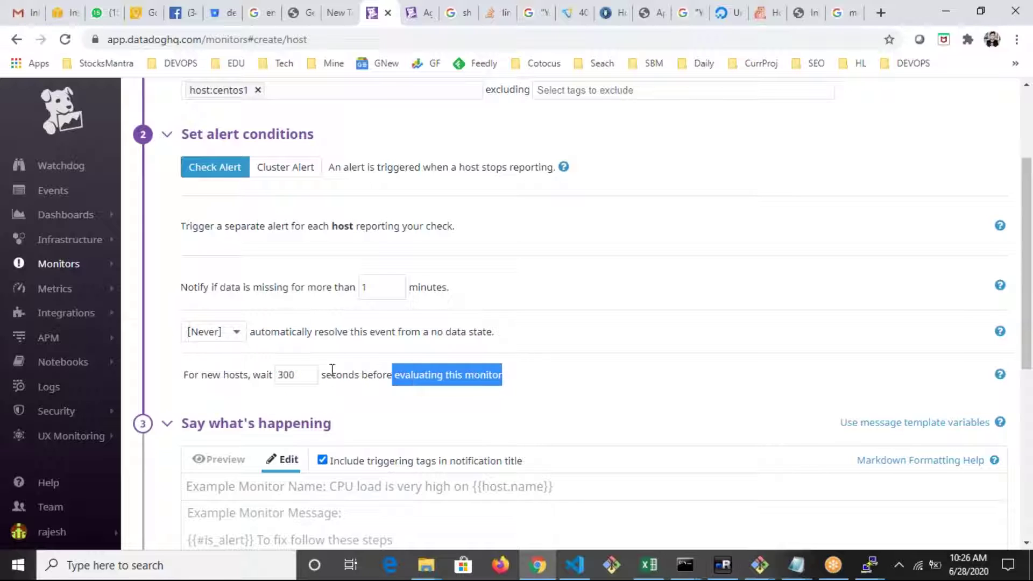
pyautogui.moveTo(307, 380); pyautogui.dragTo(276, 372)
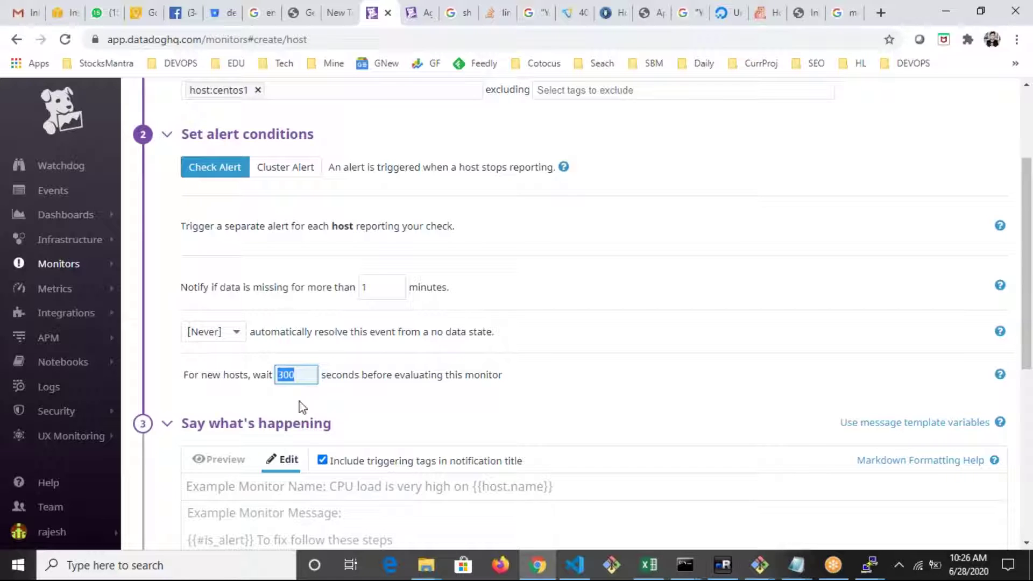
pyautogui.write('15')
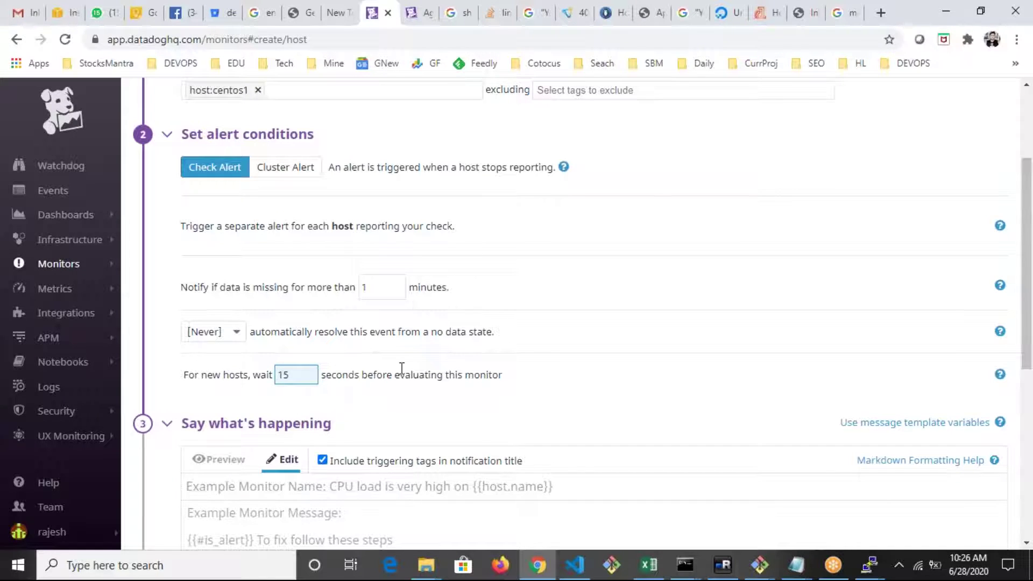
# - Name the monitor "{{ node.name }} is NOT doing well"
pyautogui.scroll(-3, 399, 369)
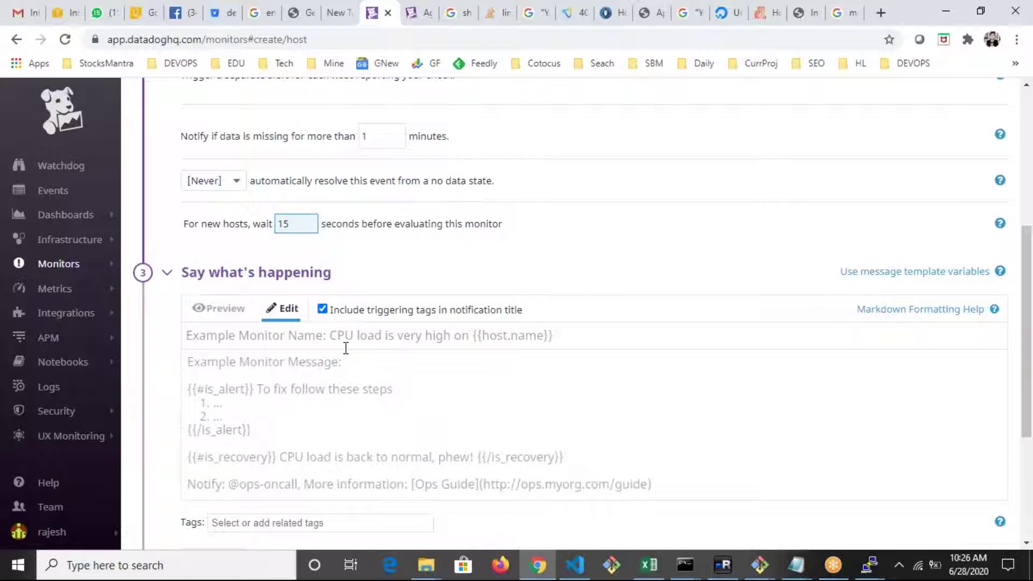
pyautogui.click(340, 337)
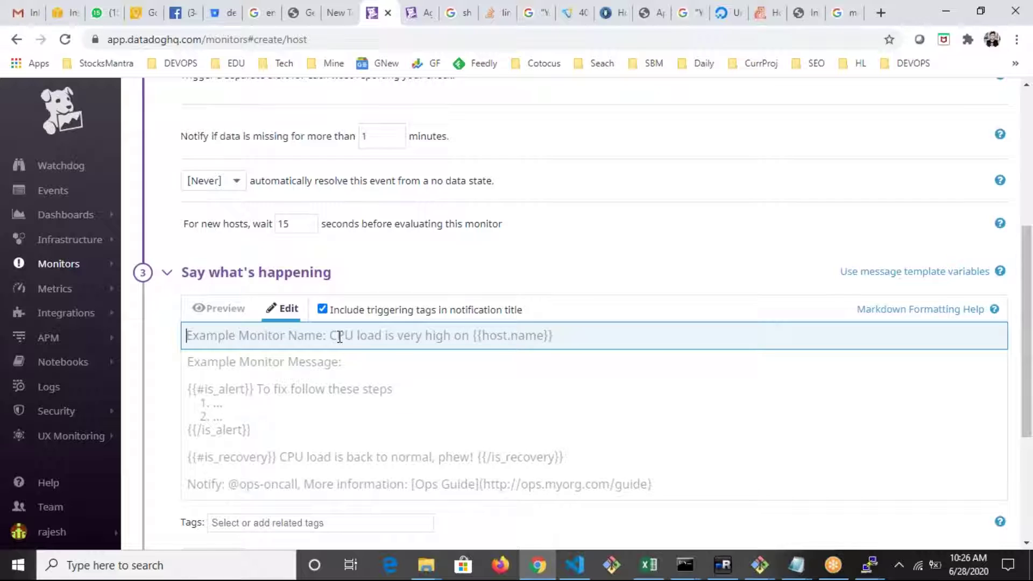
pyautogui.write('{{')
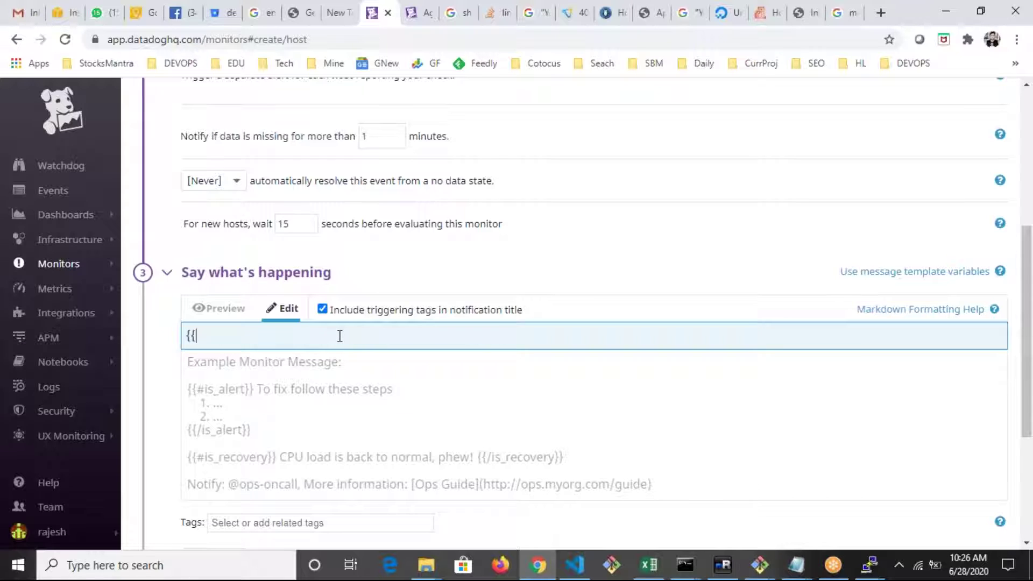
pyautogui.write(' node.name }}')
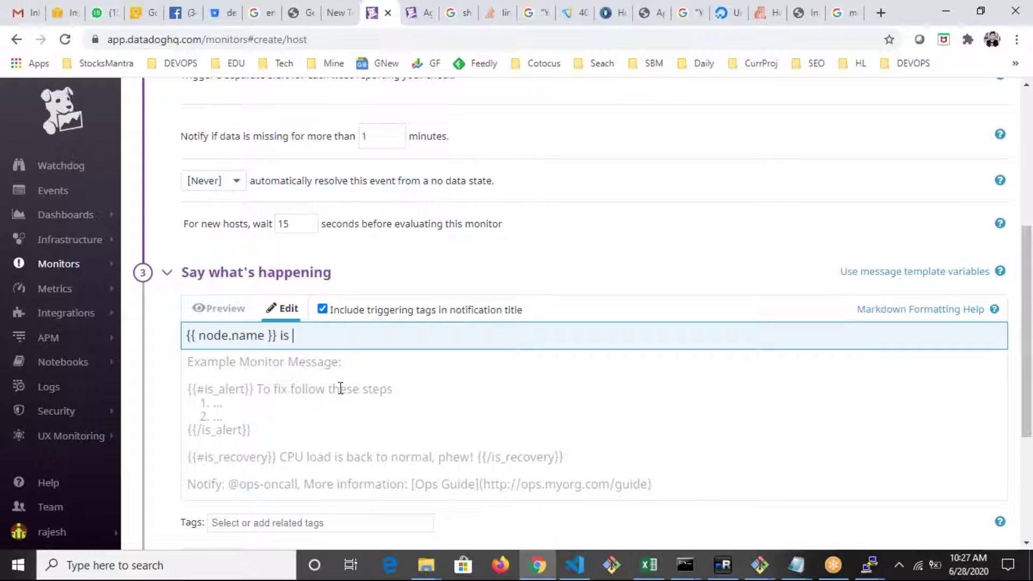
pyautogui.write('is NOT doing ')
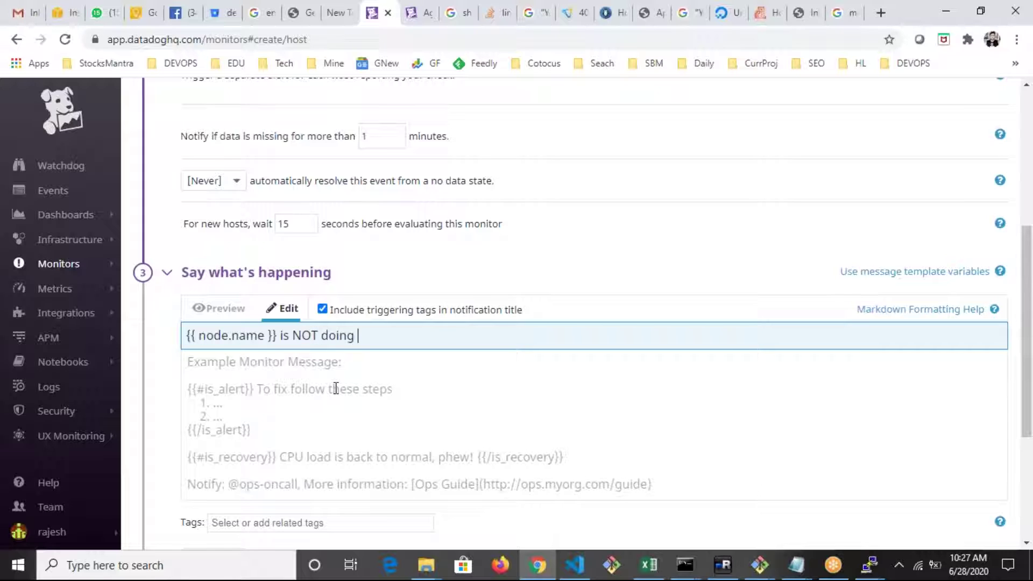
pyautogui.write('well')
pyautogui.click(372, 414)
# - Review the Markdown formatting help for the monitor message and close it
pyautogui.scroll(-3, 369, 416)
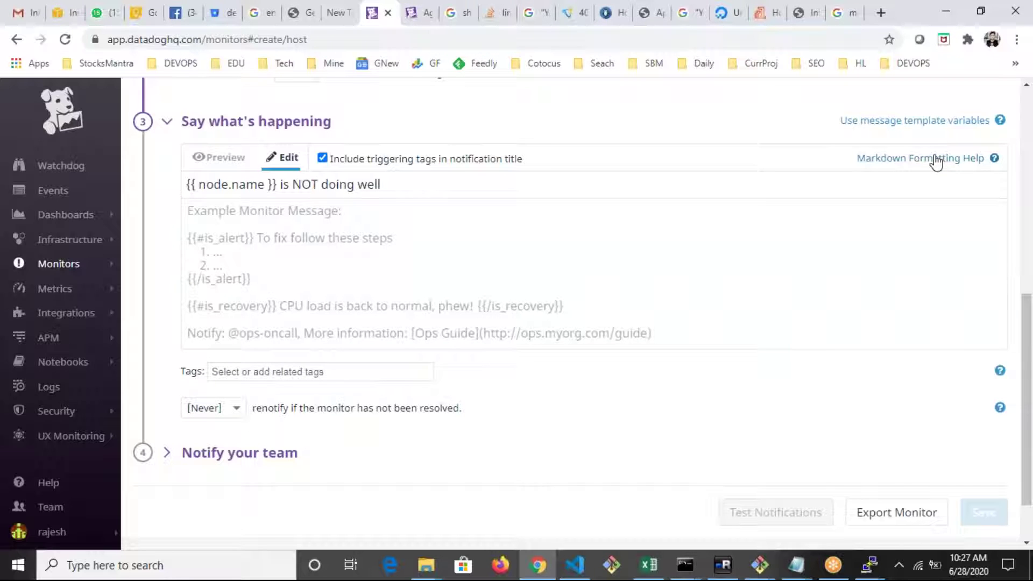
pyautogui.click(936, 158)
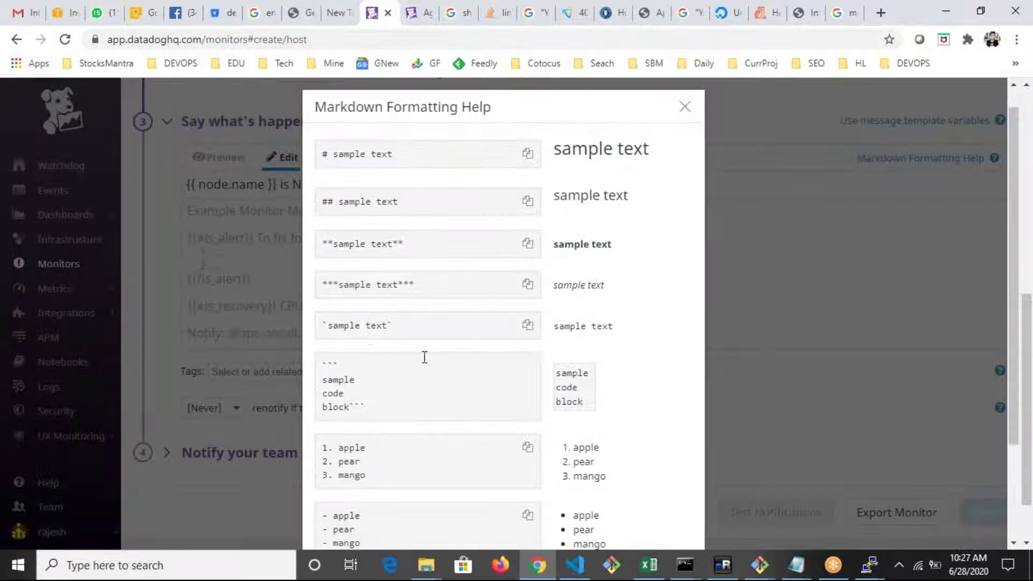
pyautogui.scroll(-3, 653, 127)
pyautogui.scroll(5, 652, 162)
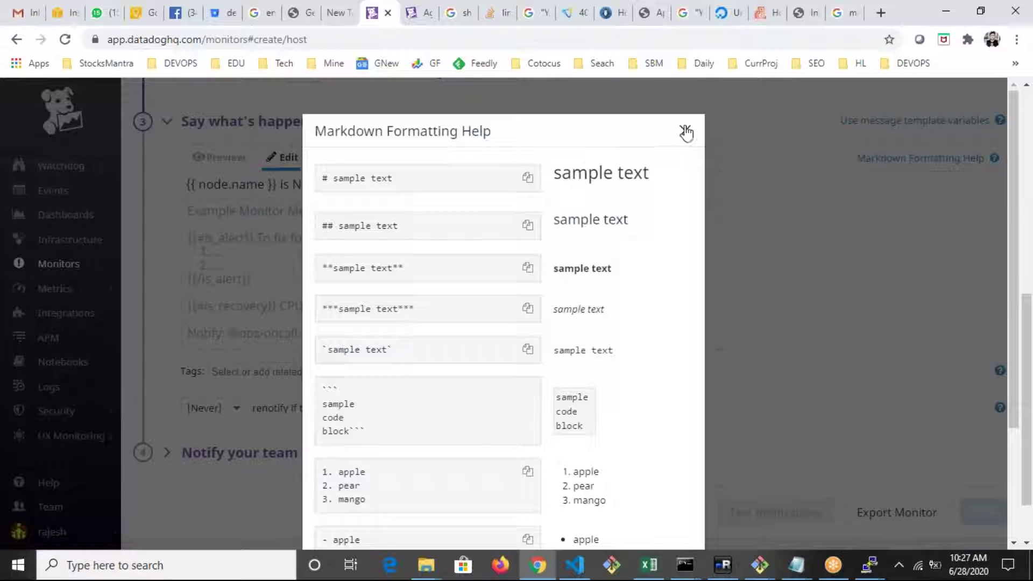
pyautogui.click(685, 130)
pyautogui.scroll(2, 839, 268)
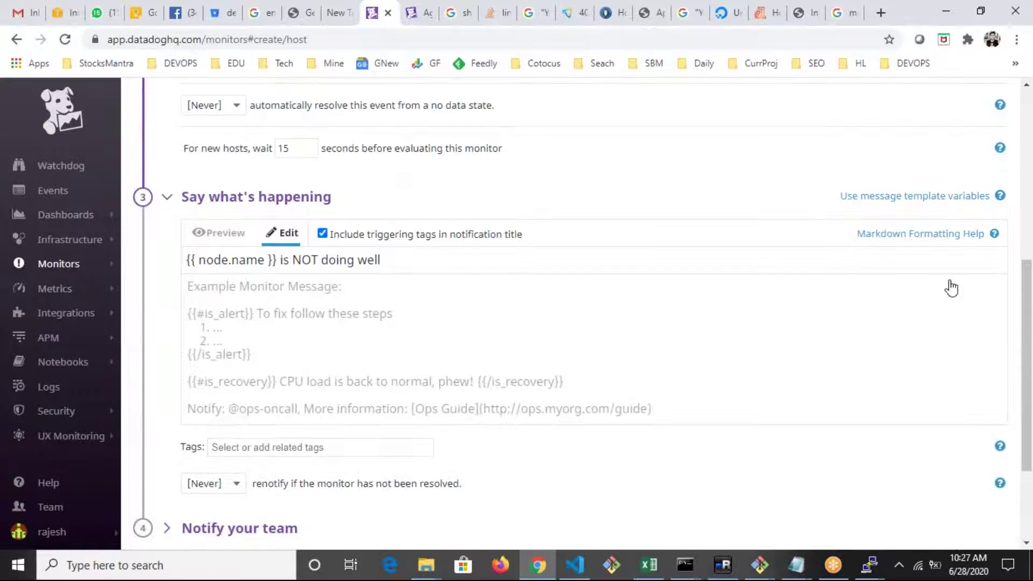
pyautogui.click(11, 569)
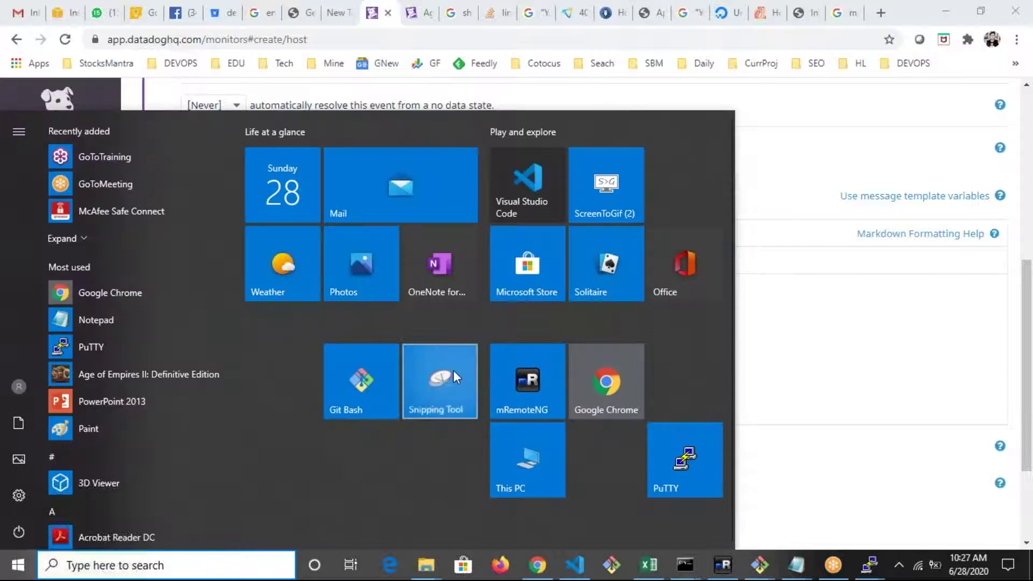
pyautogui.hotkey('ctrl', 'alt', 's')
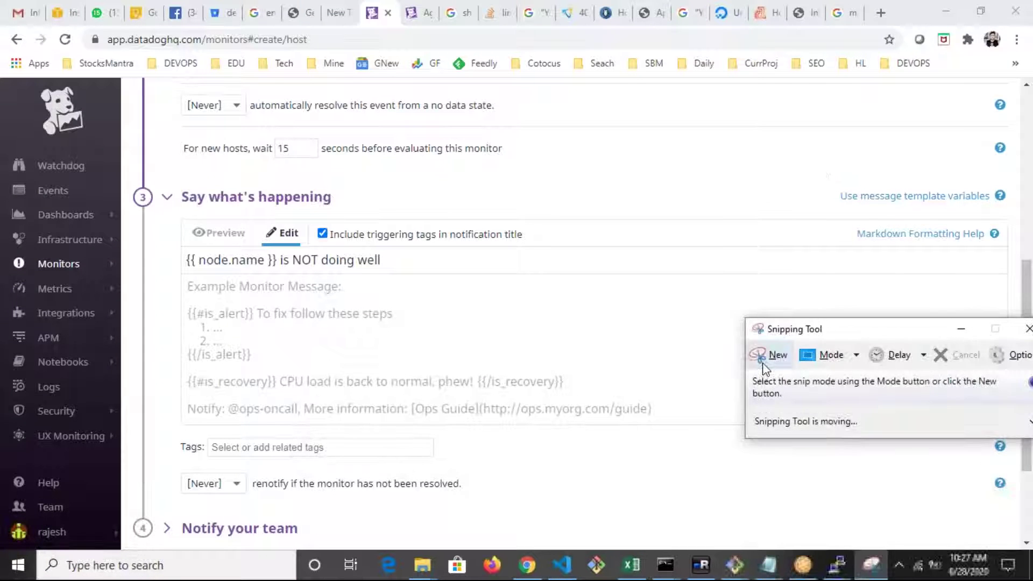
pyautogui.moveTo(719, 173); pyautogui.dragTo(791, 127)
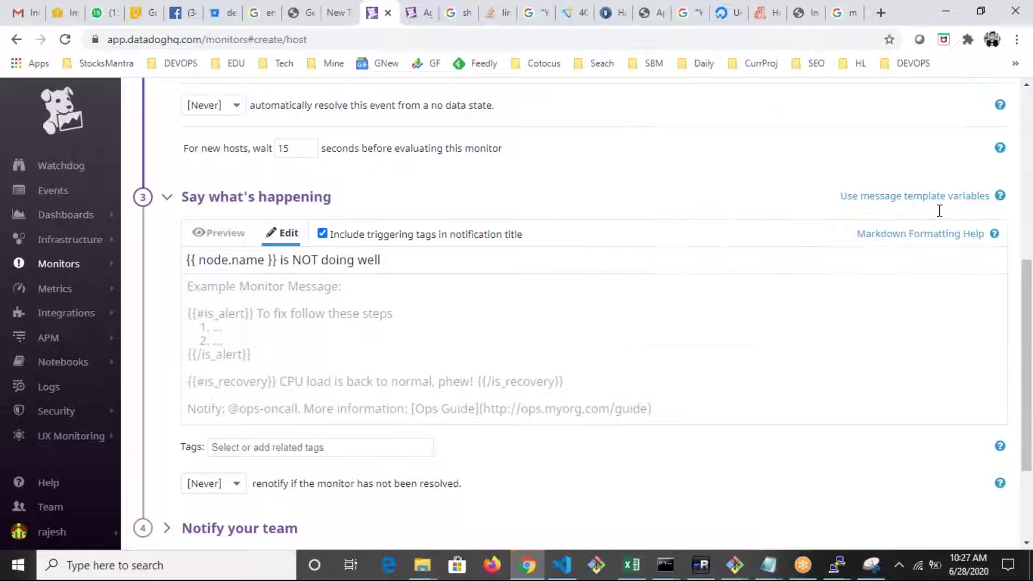
# - Show the message template variables help and review its syntax, examples and available variables
pyautogui.click(999, 197)
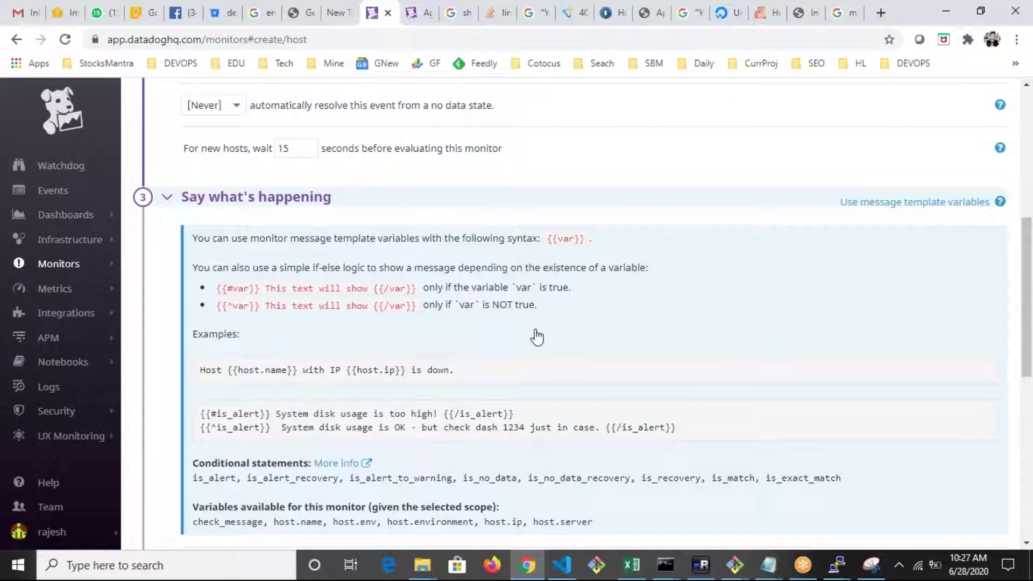
pyautogui.scroll(2, 521, 345)
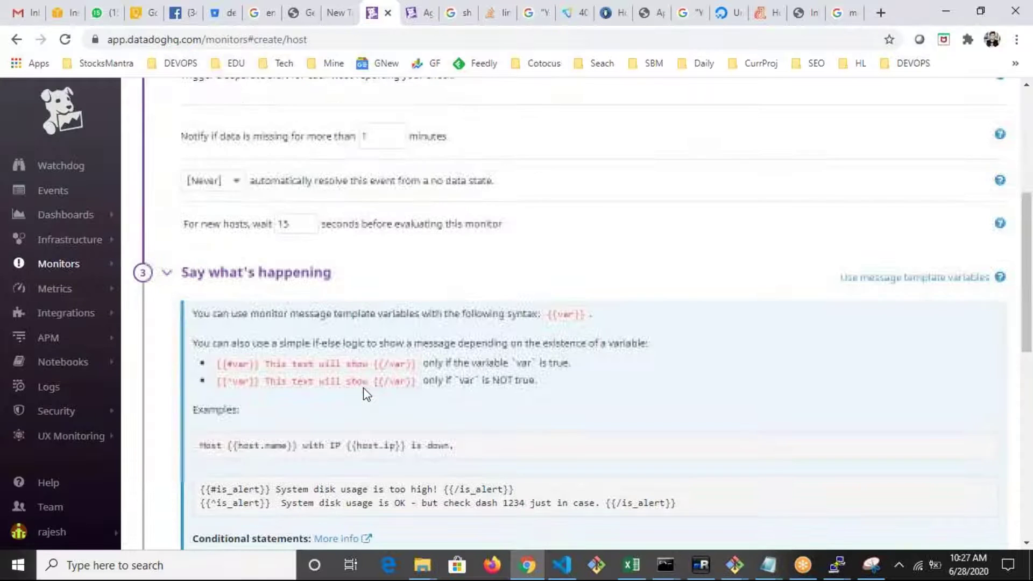
pyautogui.click(212, 274)
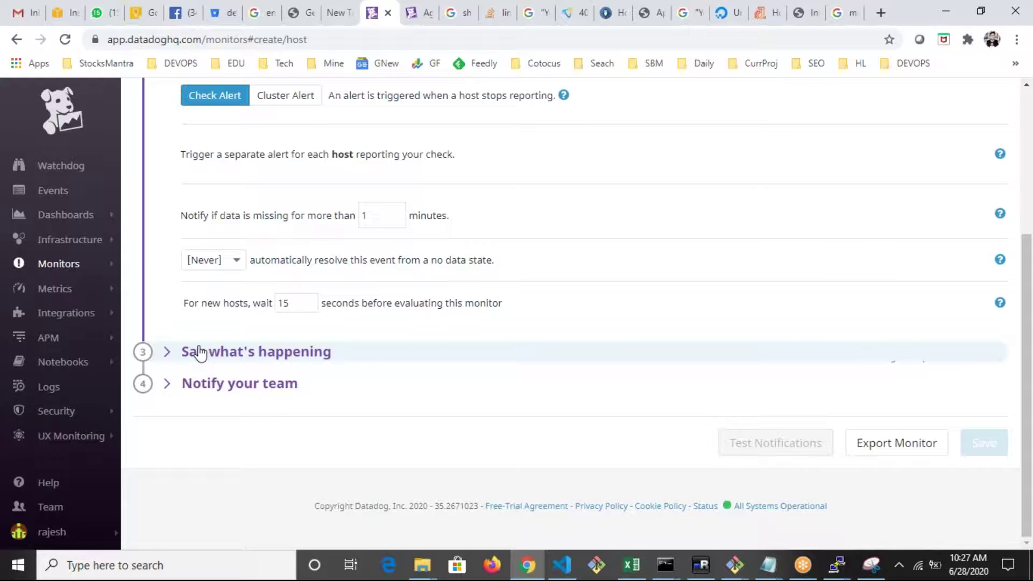
pyautogui.click(200, 354)
pyautogui.scroll(-10, 258, 388)
# - Copy the monitor name text into the monitor message body
pyautogui.click(276, 240)
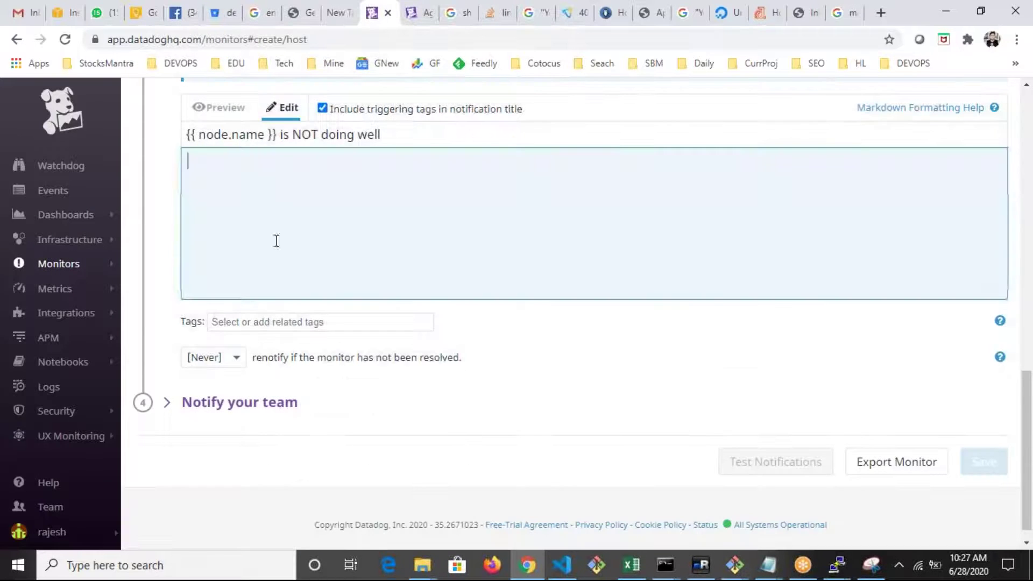
pyautogui.tripleClick(309, 141)
pyautogui.hotkey('ctrl', 'c')
pyautogui.click(294, 185)
pyautogui.hotkey('ctrl', 'v')
pyautogui.scroll(-3, 372, 325)
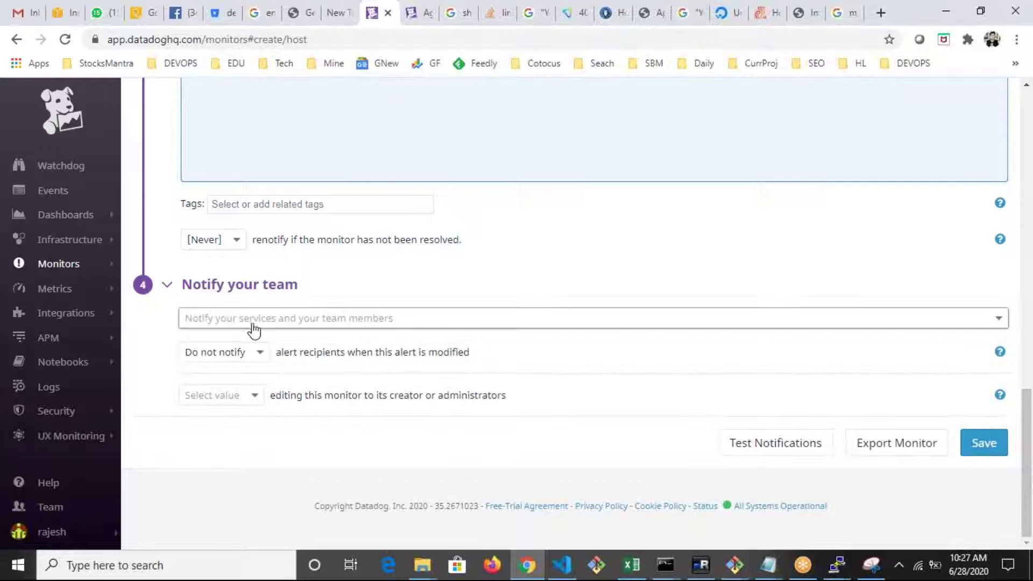
# - Add the individual team member as the notification recipient, keep Do not notify for alert modifications, and try to save the monitor
pyautogui.click(251, 323)
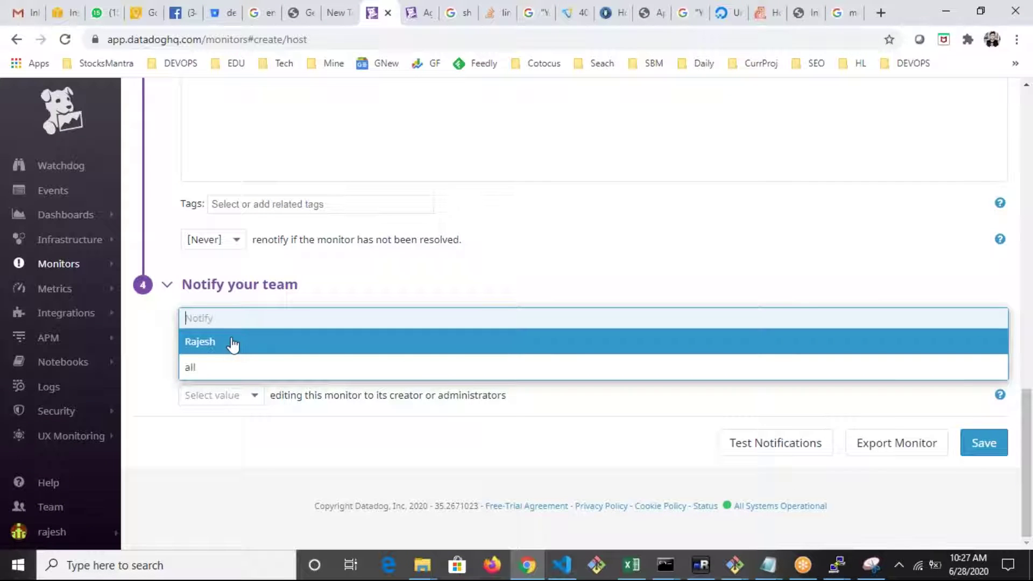
pyautogui.click(231, 345)
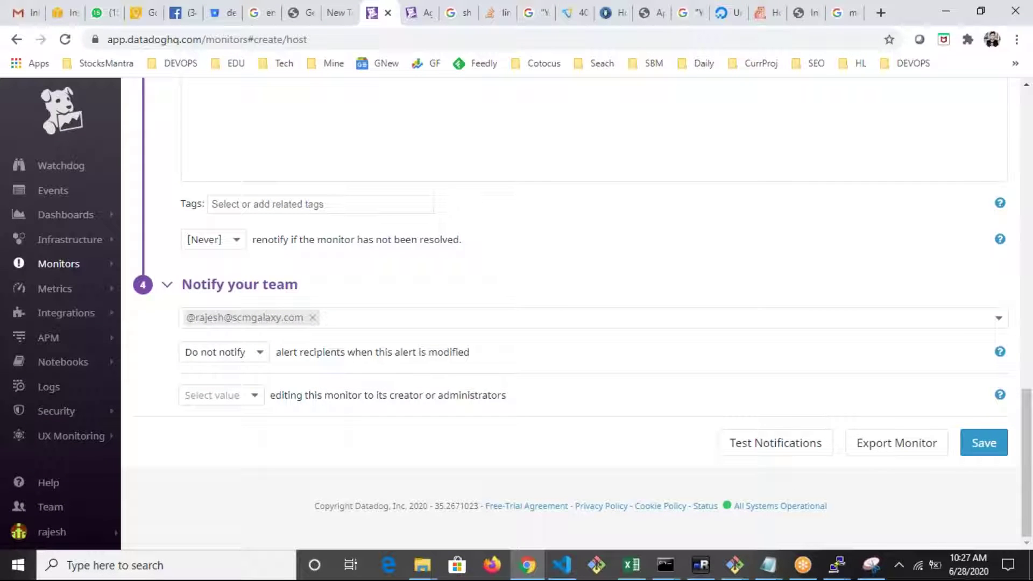
pyautogui.click(228, 356)
pyautogui.click(469, 364)
pyautogui.moveTo(322, 352); pyautogui.dragTo(437, 353)
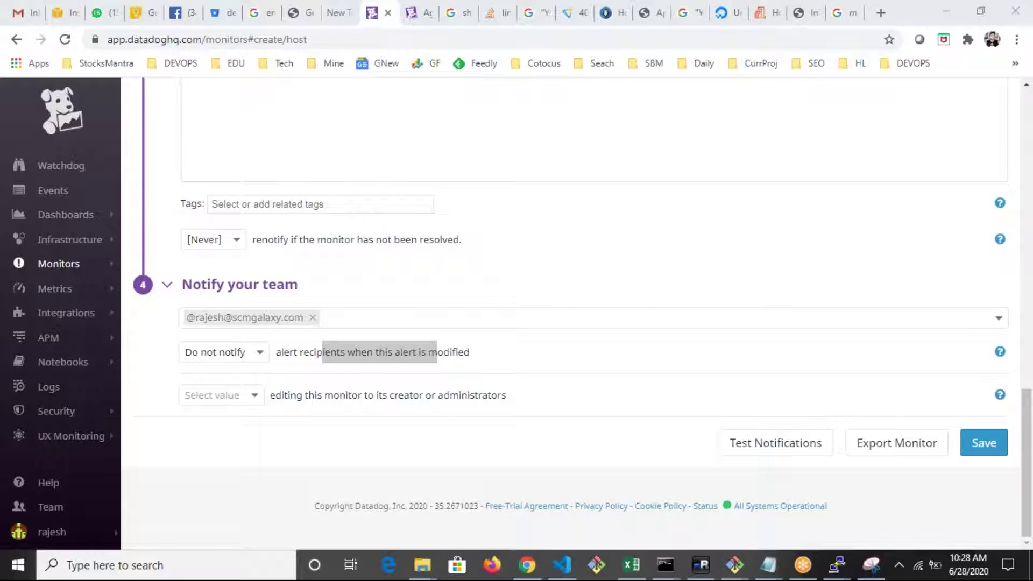
pyautogui.hotkey('alt', 'Tab')
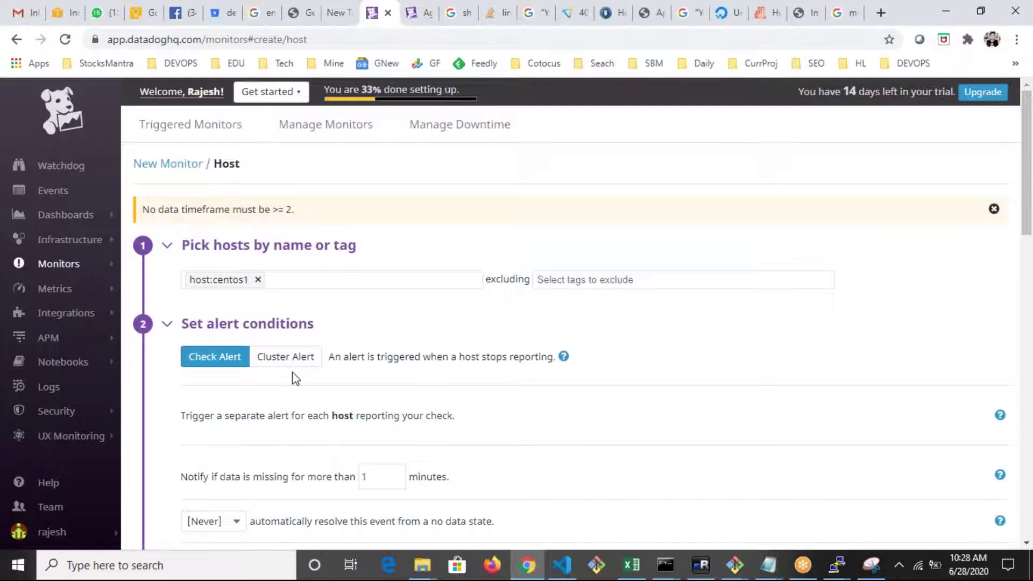
# - Set the missing-data notification window to 2 minutes for the centos1 host monitor and save the monitor
pyautogui.scroll(-2, 313, 394)
pyautogui.doubleClick(370, 403)
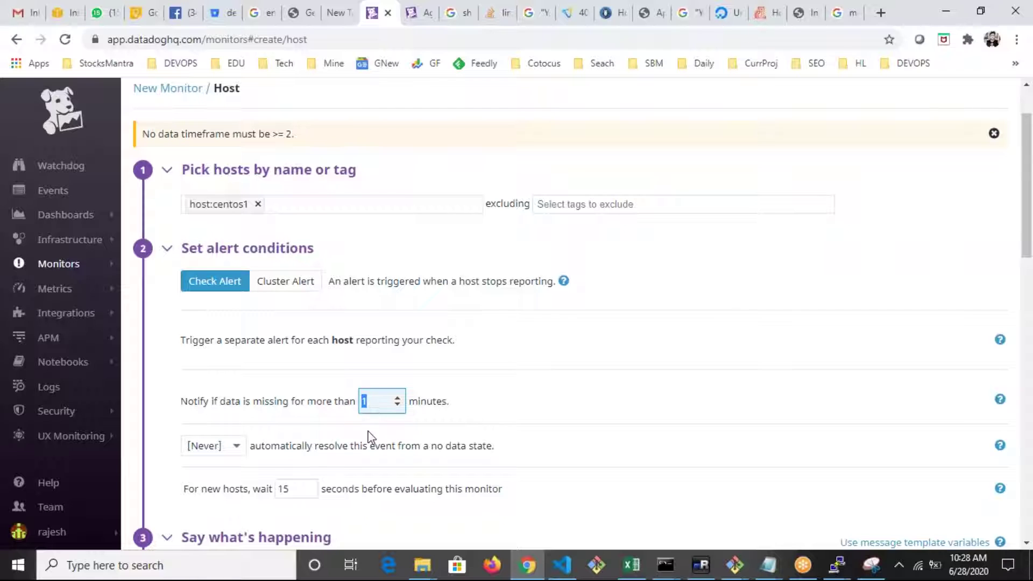
pyautogui.scroll(-3, 369, 431)
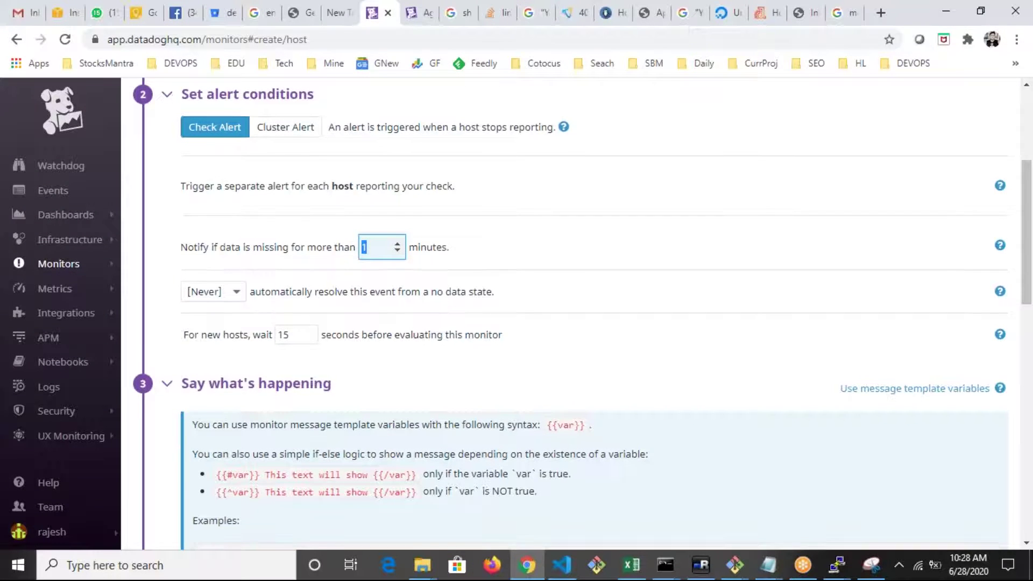
pyautogui.scroll(-10, 364, 431)
pyautogui.scroll(-3, 360, 432)
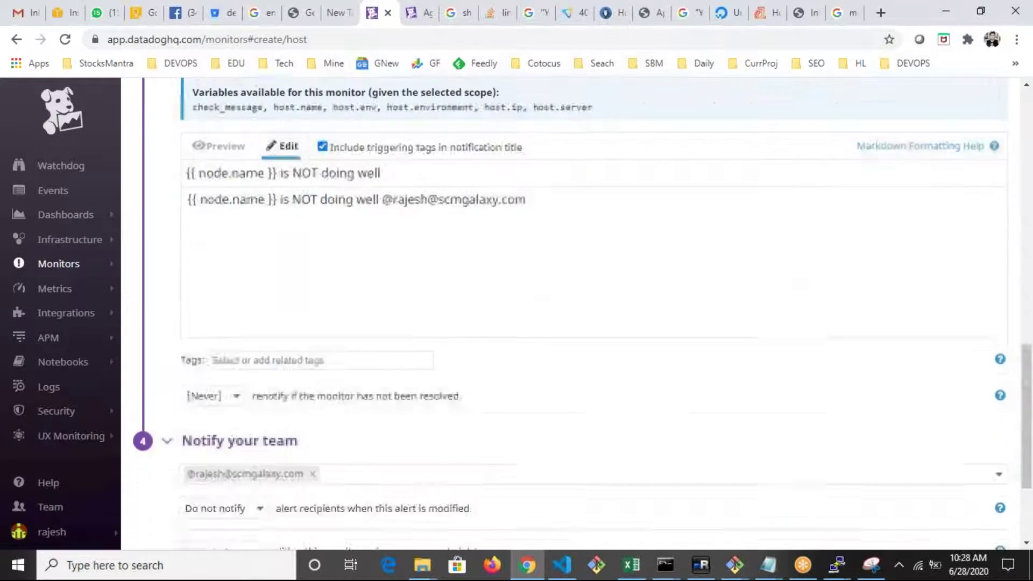
pyautogui.scroll(2, 361, 433)
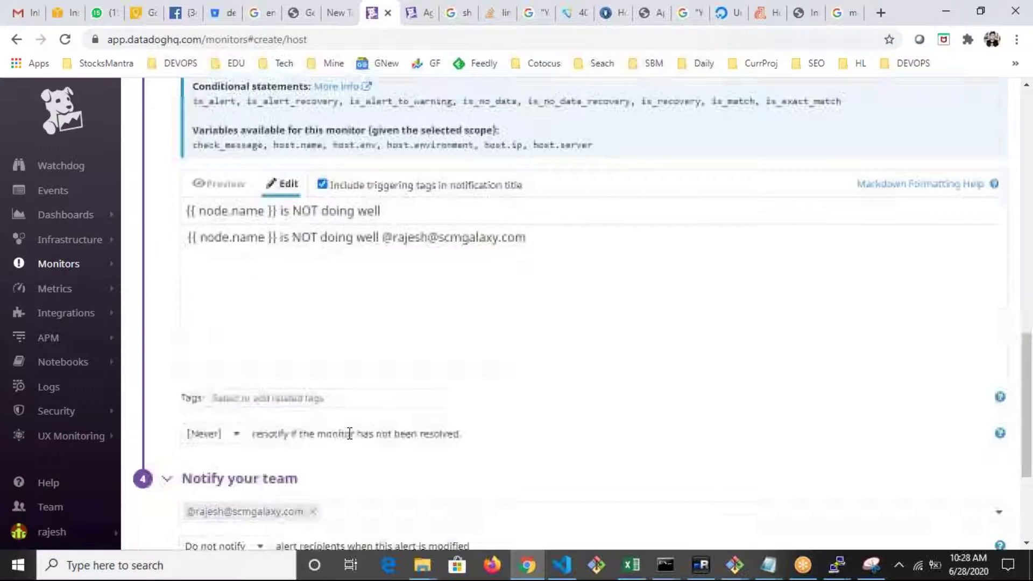
pyautogui.scroll(-2, 346, 430)
pyautogui.scroll(3, 322, 418)
pyautogui.scroll(13, 583, 314)
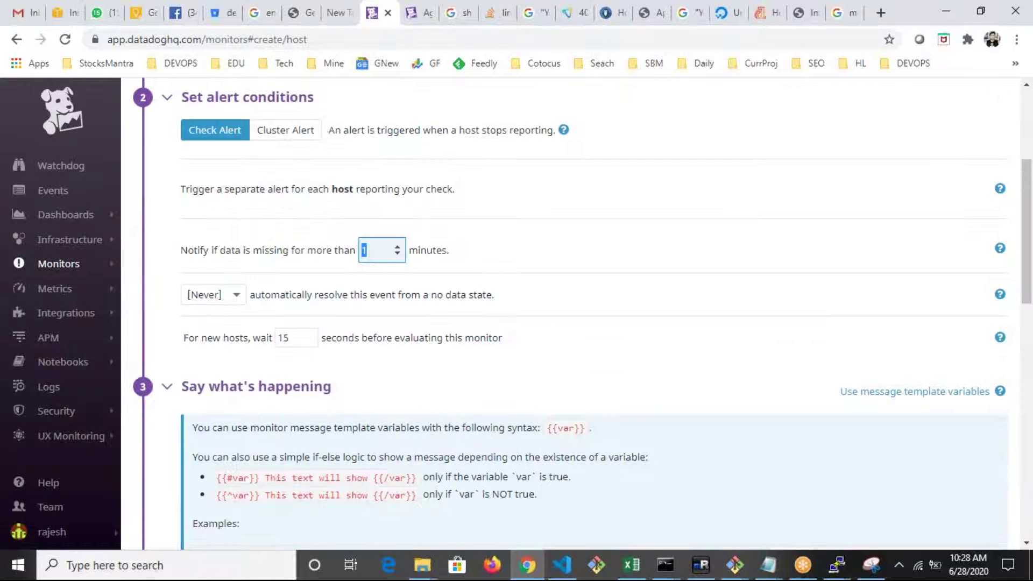
pyautogui.scroll(3, 570, 313)
pyautogui.scroll(2, 329, 424)
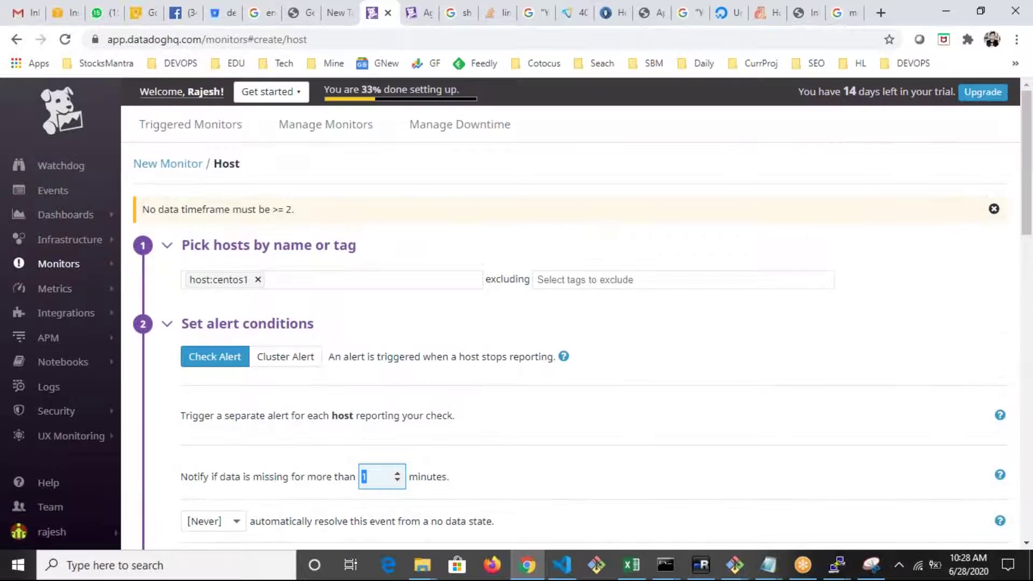
pyautogui.scroll(-2, 338, 422)
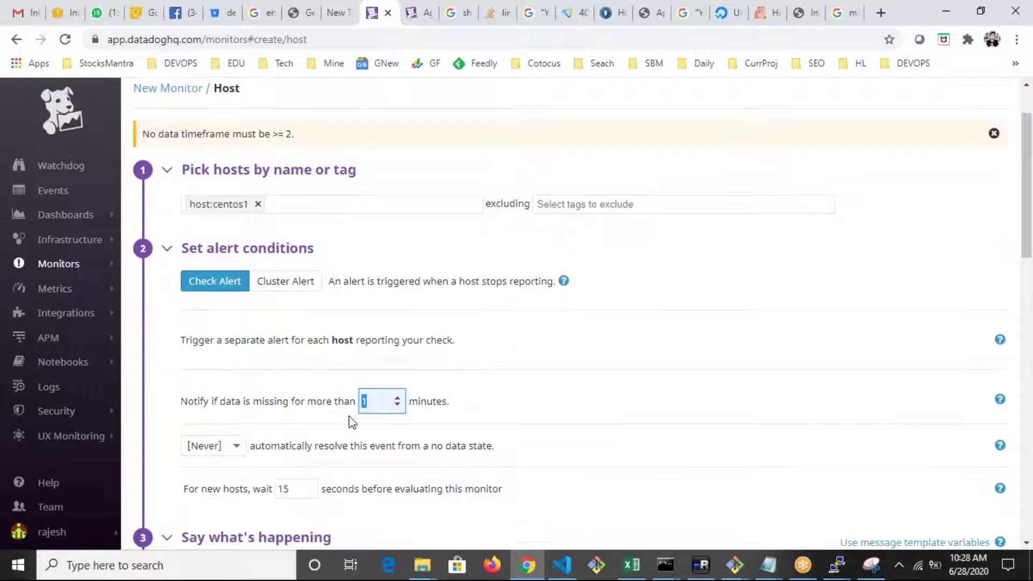
pyautogui.click(527, 399)
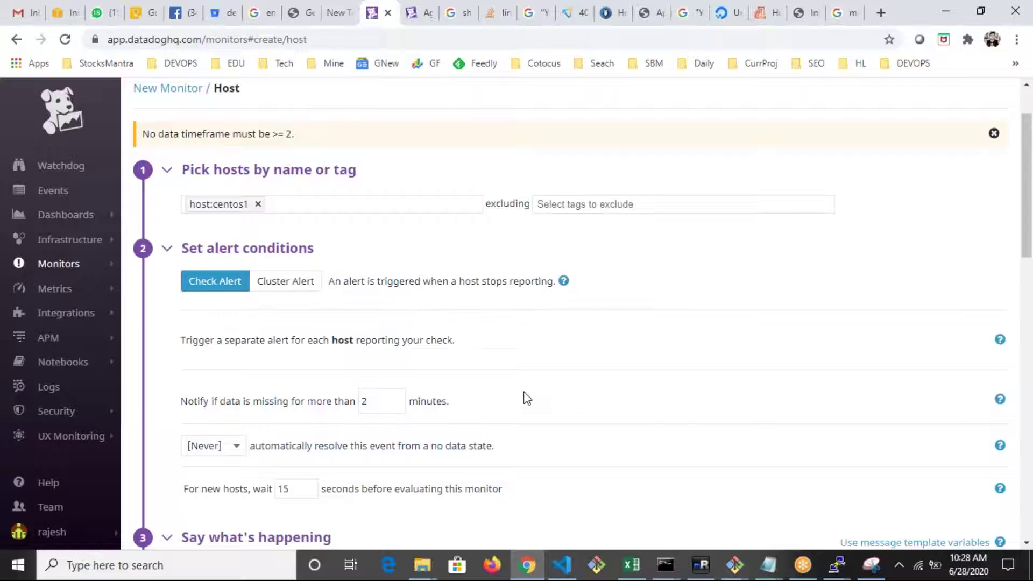
pyautogui.scroll(-10, 680, 438)
pyautogui.click(967, 525)
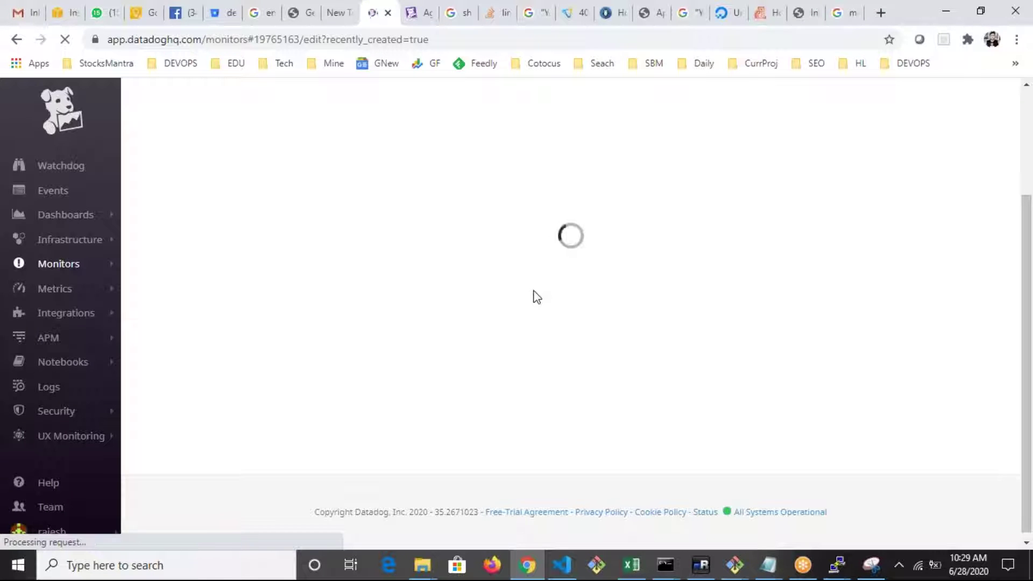
# - Review the saved host monitor's alert conditions and message, and open the list of managed monitors
pyautogui.click(898, 565)
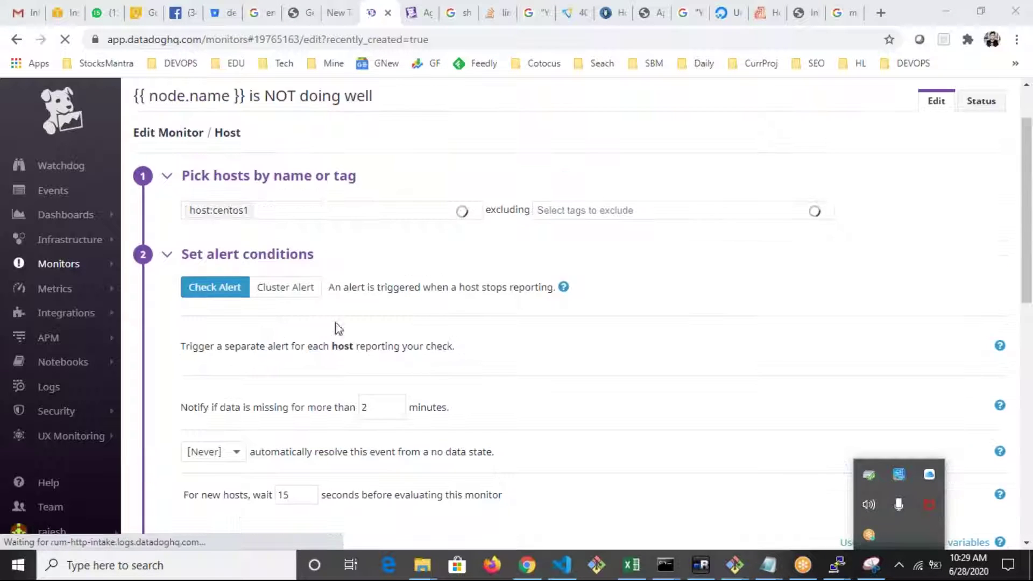
pyautogui.scroll(-3, 350, 388)
pyautogui.scroll(-3, 369, 419)
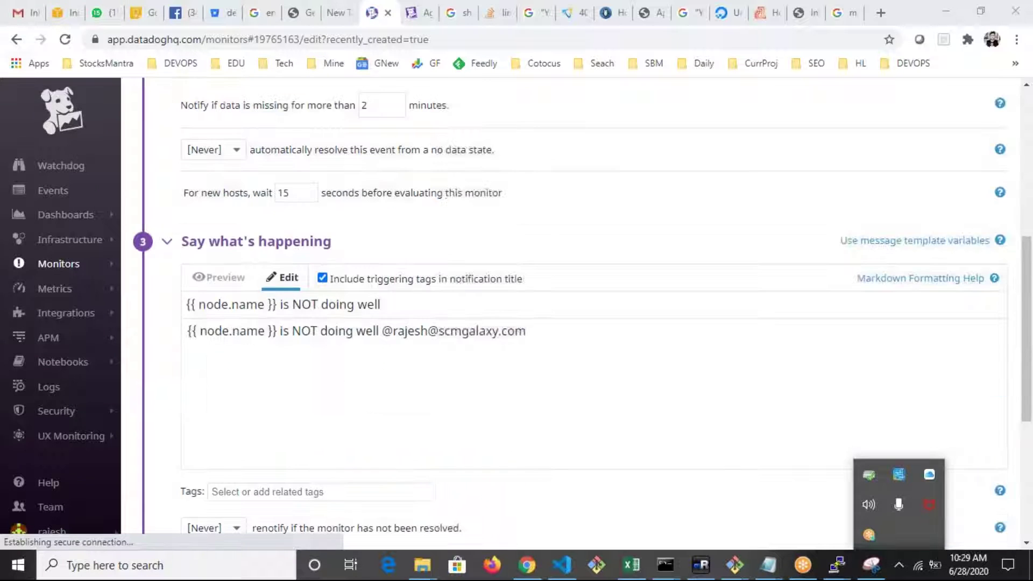
pyautogui.scroll(7, 346, 375)
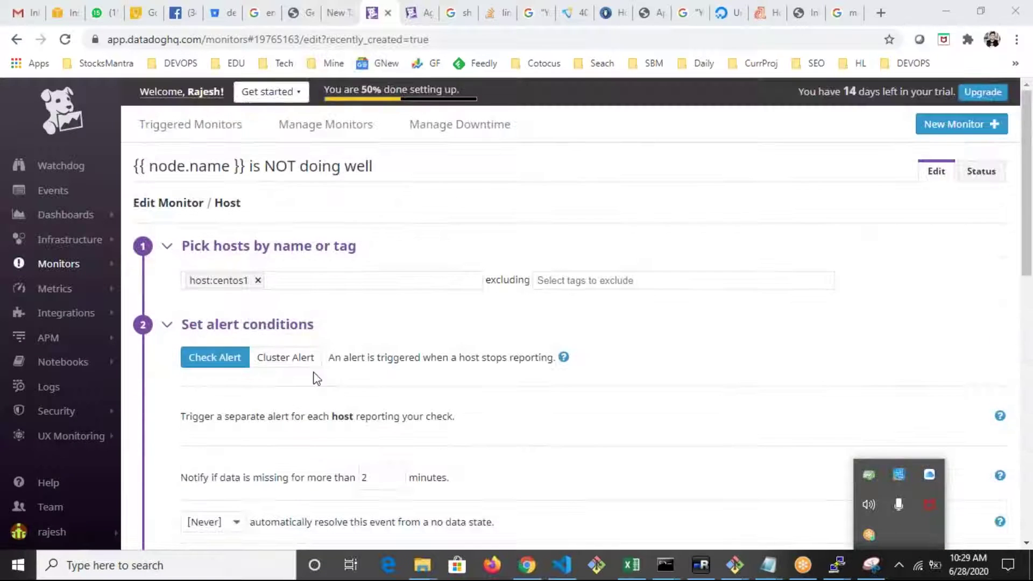
pyautogui.moveTo(84, 272)
pyautogui.click(165, 271)
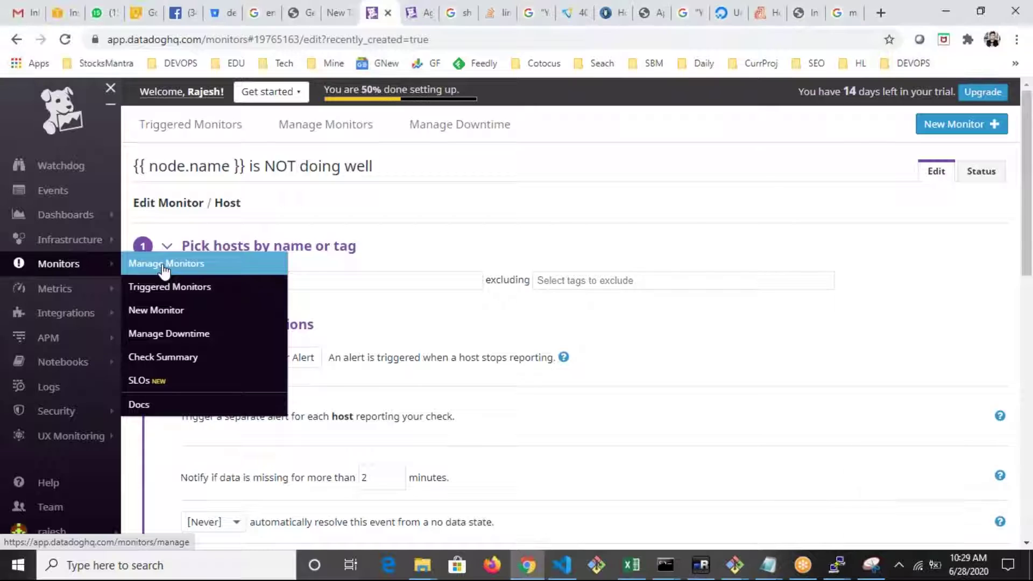
pyautogui.click(164, 264)
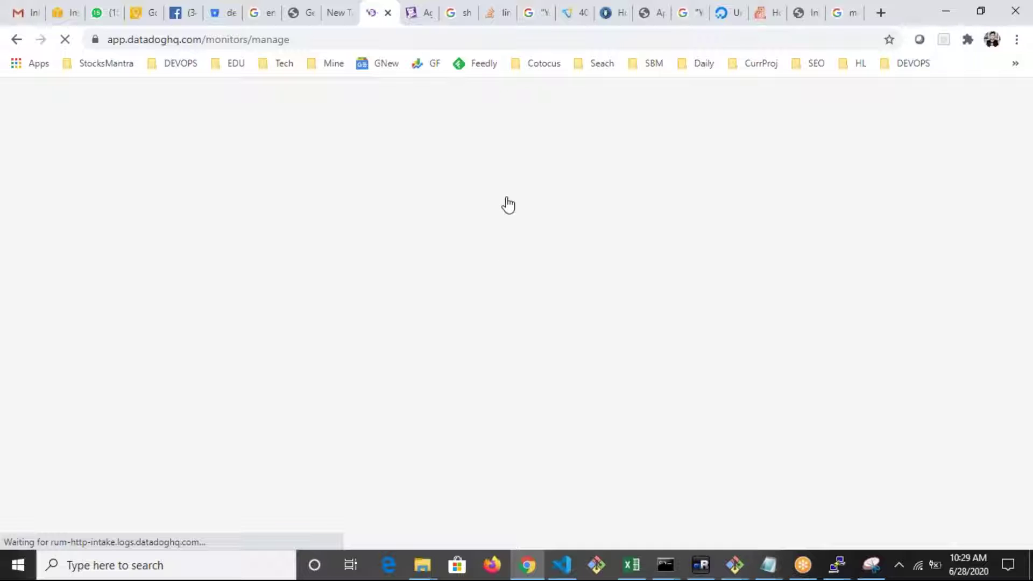
pyautogui.rightClick(899, 560)
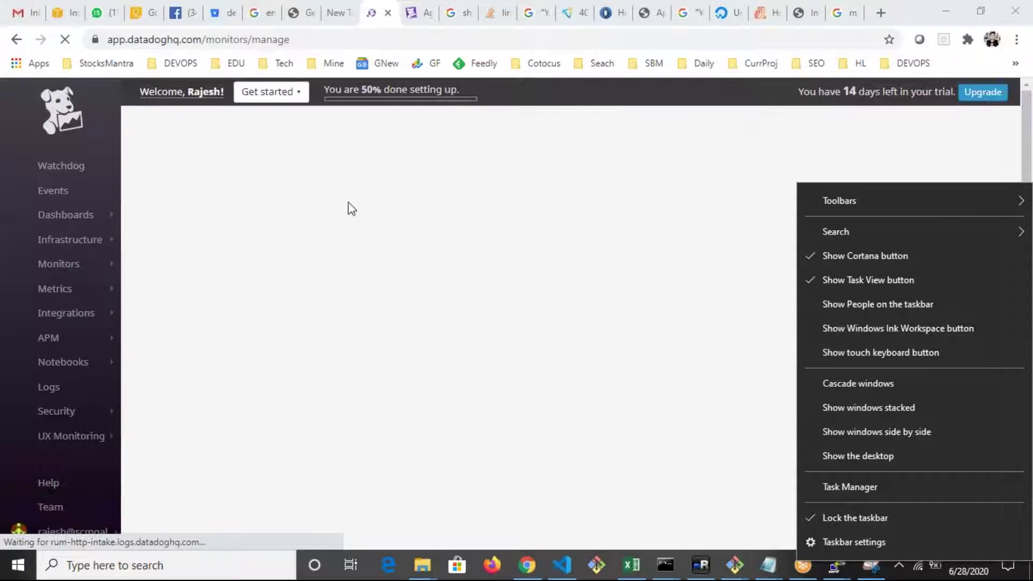
pyautogui.click(742, 102)
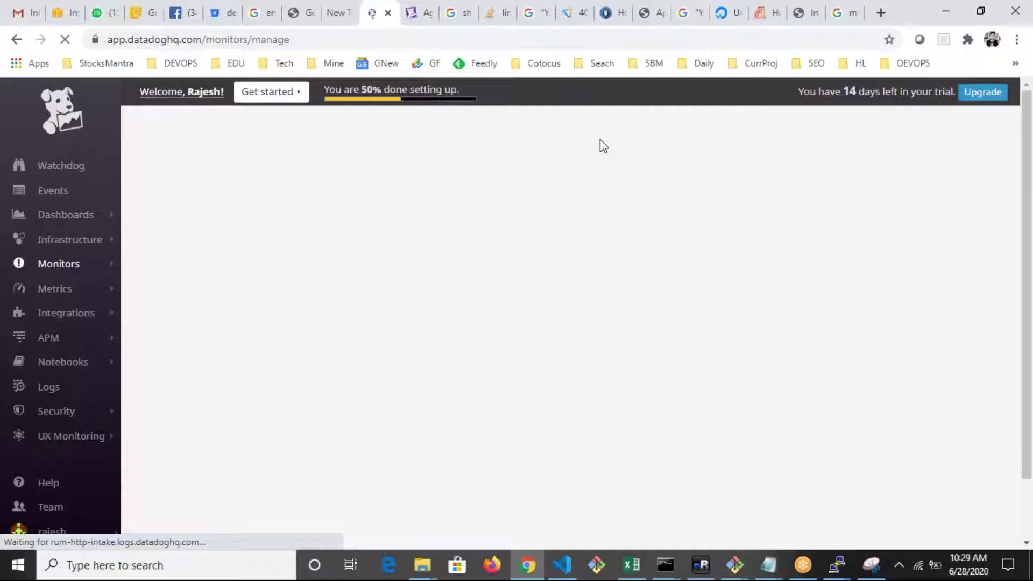
pyautogui.click(899, 565)
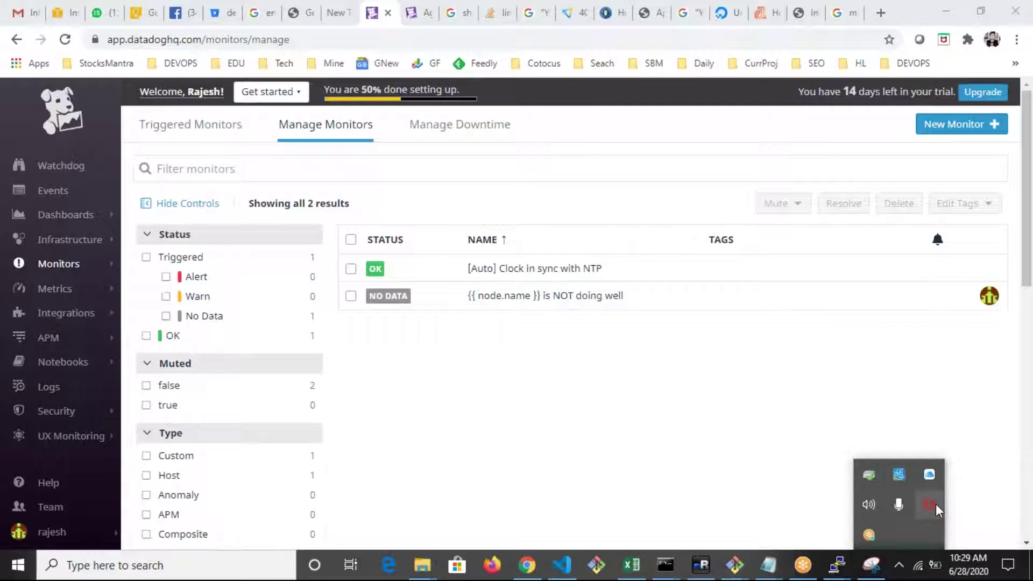
pyautogui.click(443, 339)
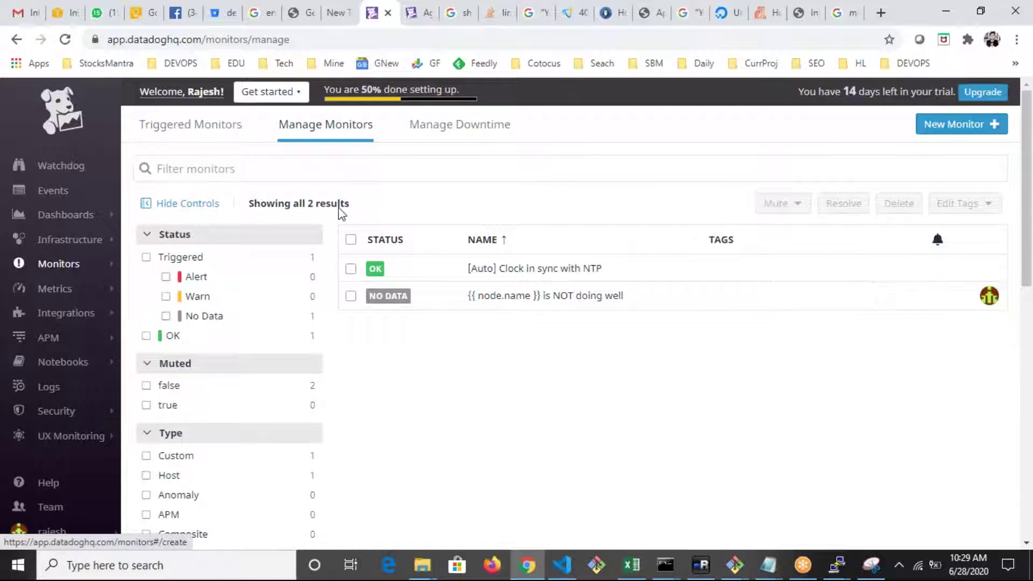
# - Switch to the Notes.txt file in Notepad and copy the metric name apache.net.request_per_s
pyautogui.click(768, 565)
pyautogui.click(808, 514)
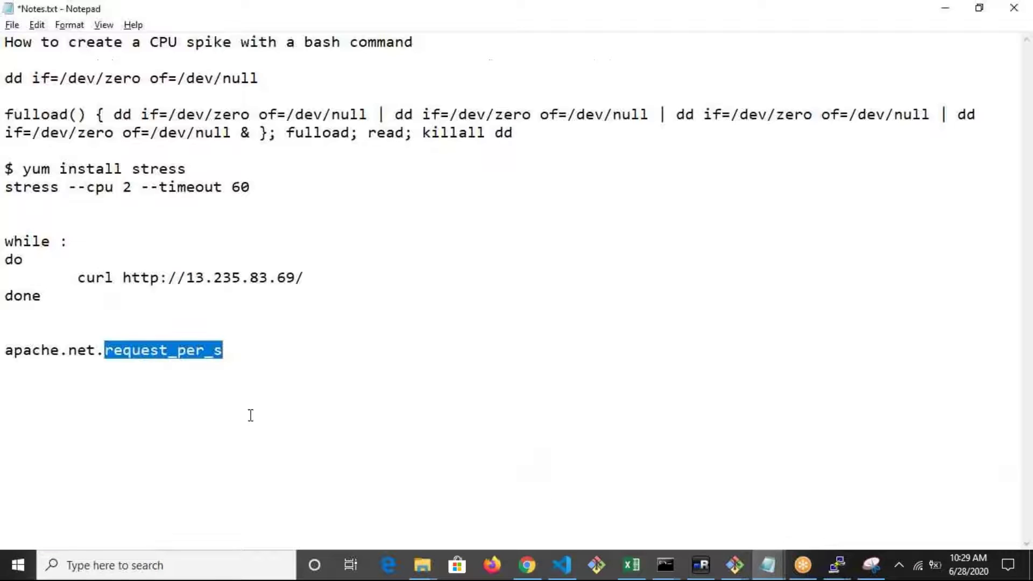
pyautogui.moveTo(229, 350); pyautogui.dragTo(8, 368)
pyautogui.hotkey('ctrl', 'c')
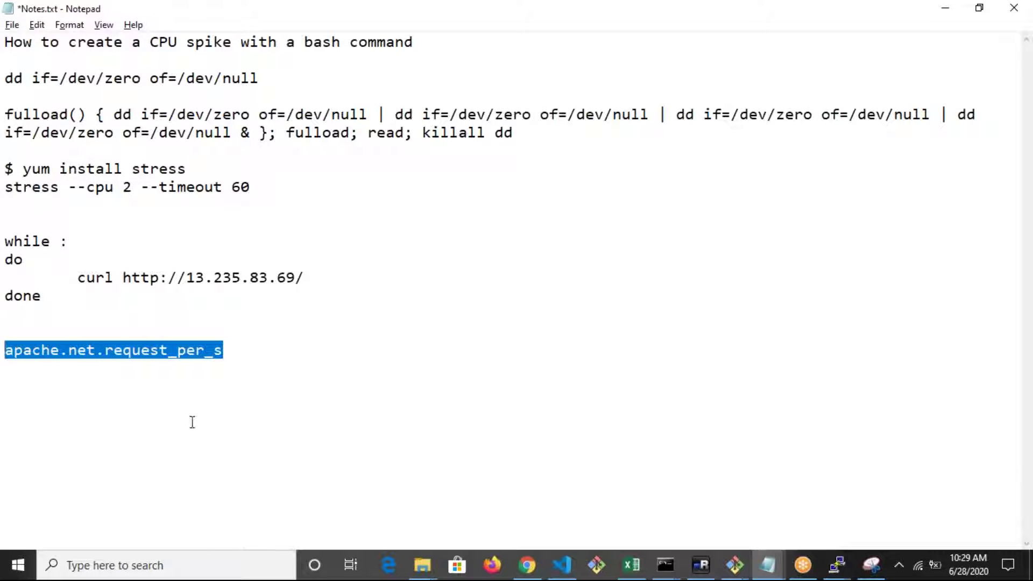
# - Switch back to Datadog in the browser and start a new monitor of type Metric
pyautogui.hotkey('alt', 'Tab')
pyautogui.click(924, 128)
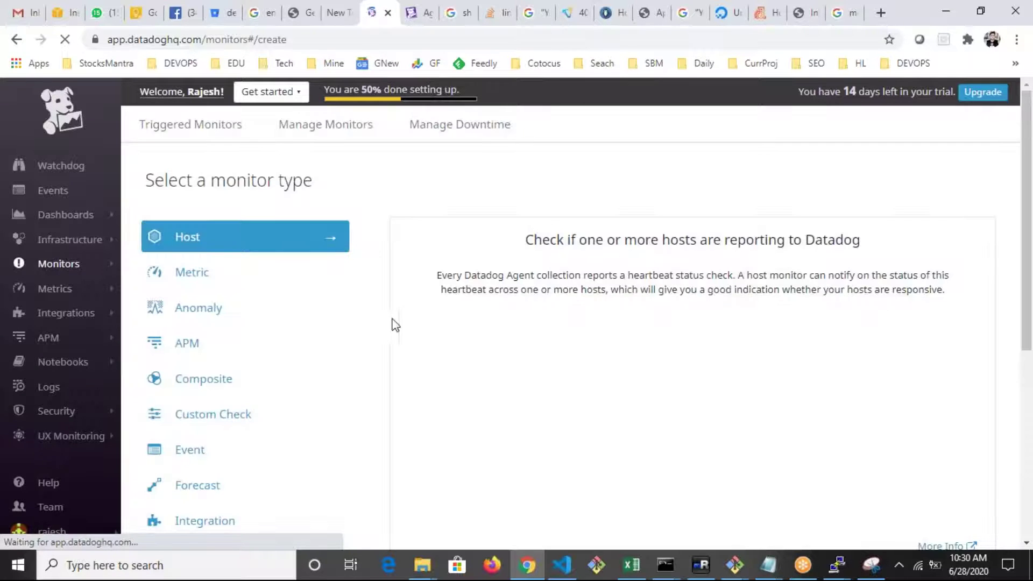
pyautogui.click(202, 279)
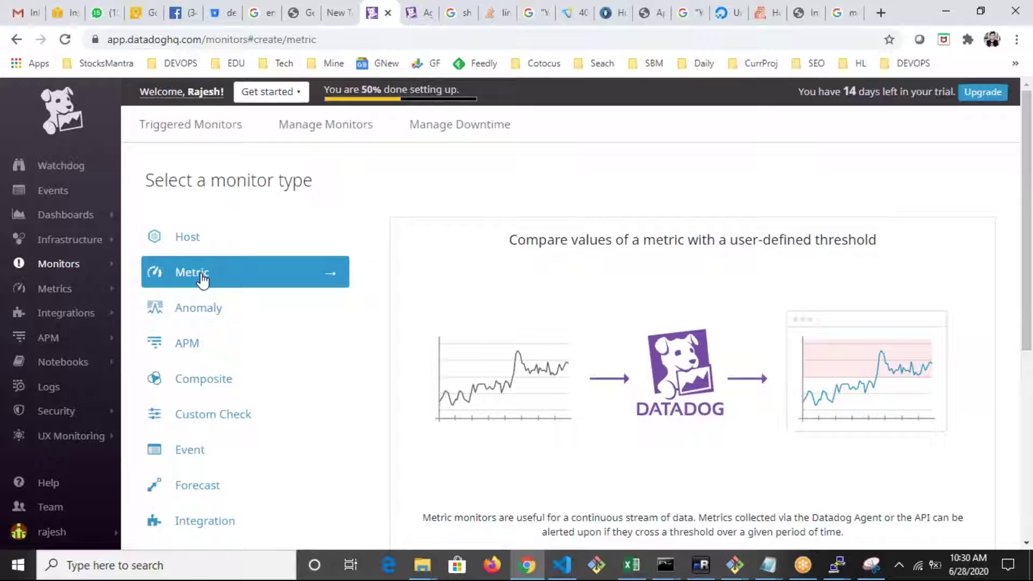
# - Define apache.net.request_per_s as the metric to monitor, using the copied metric name
pyautogui.scroll(-2, 533, 387)
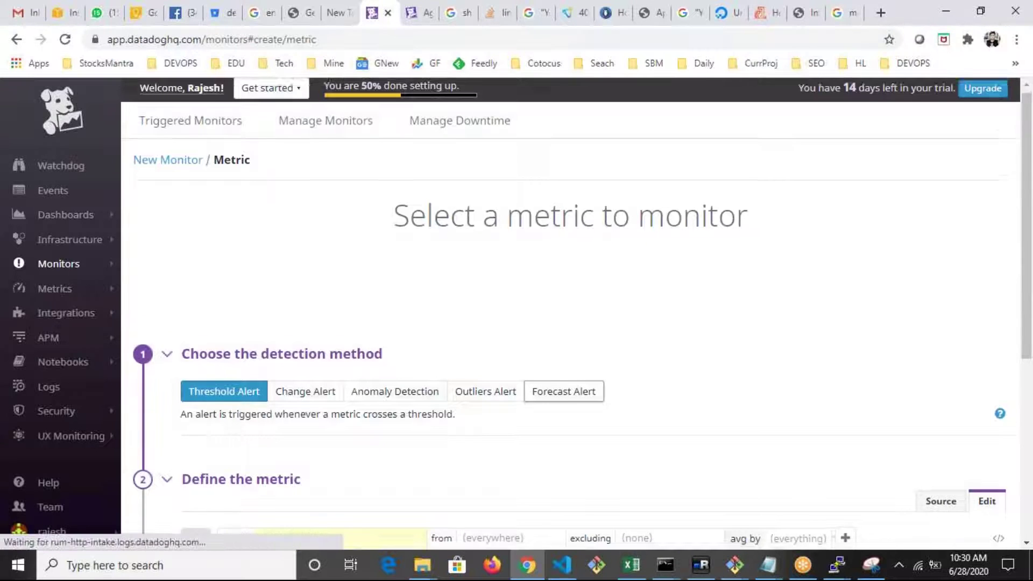
pyautogui.scroll(-4, 533, 400)
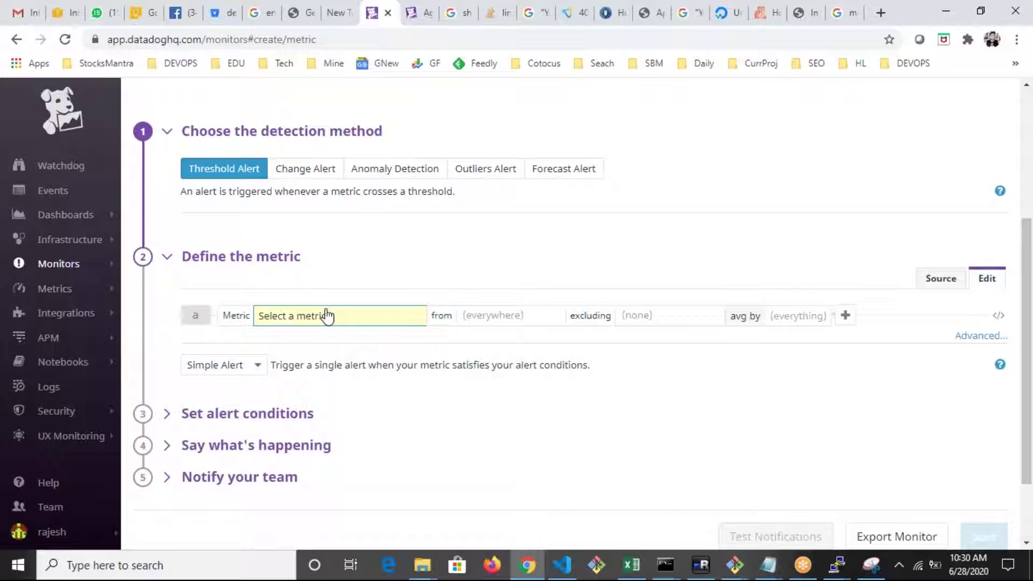
pyautogui.click(326, 315)
pyautogui.hotkey('ctrl', 'v')
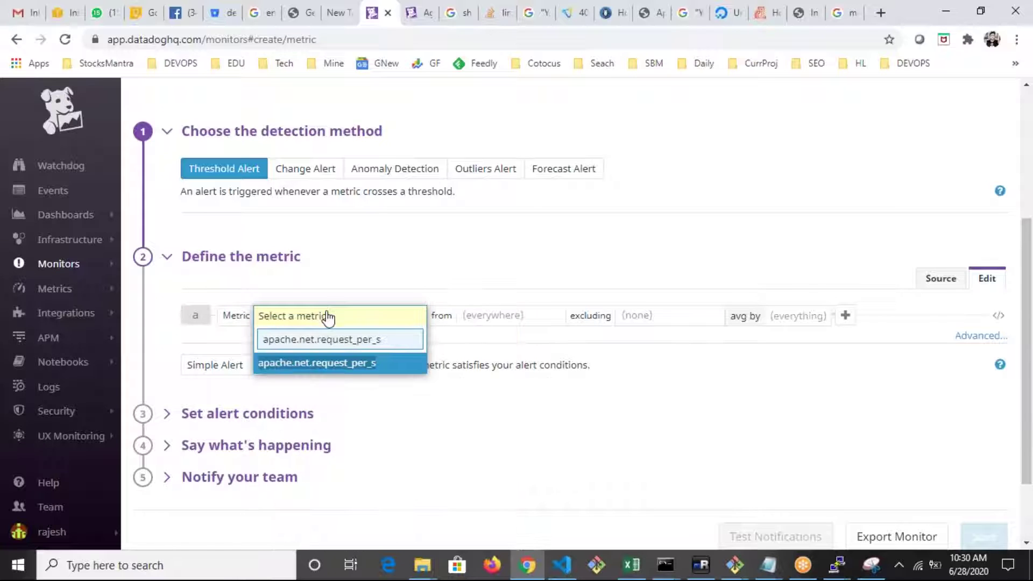
pyautogui.click(329, 370)
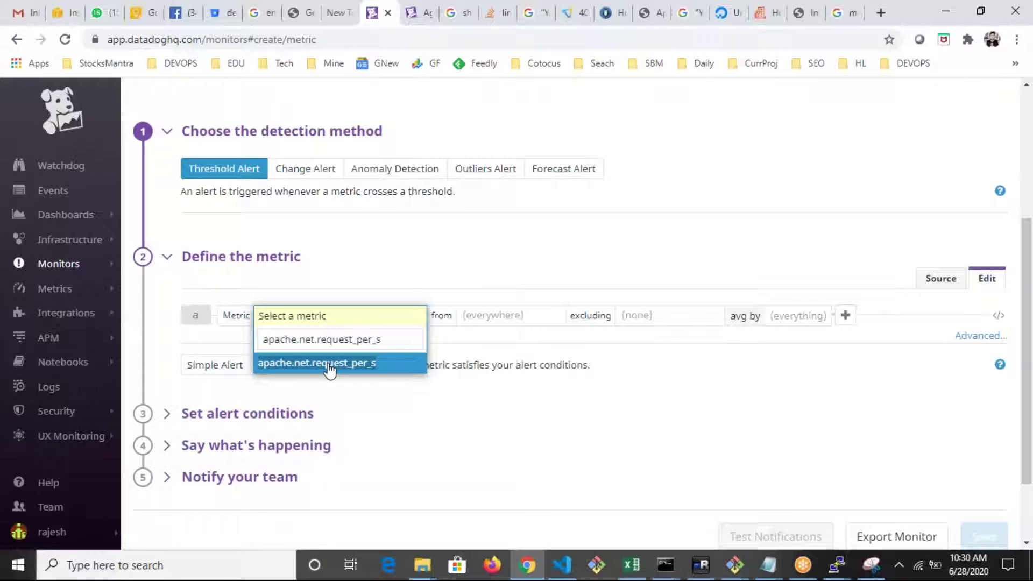
pyautogui.click(327, 364)
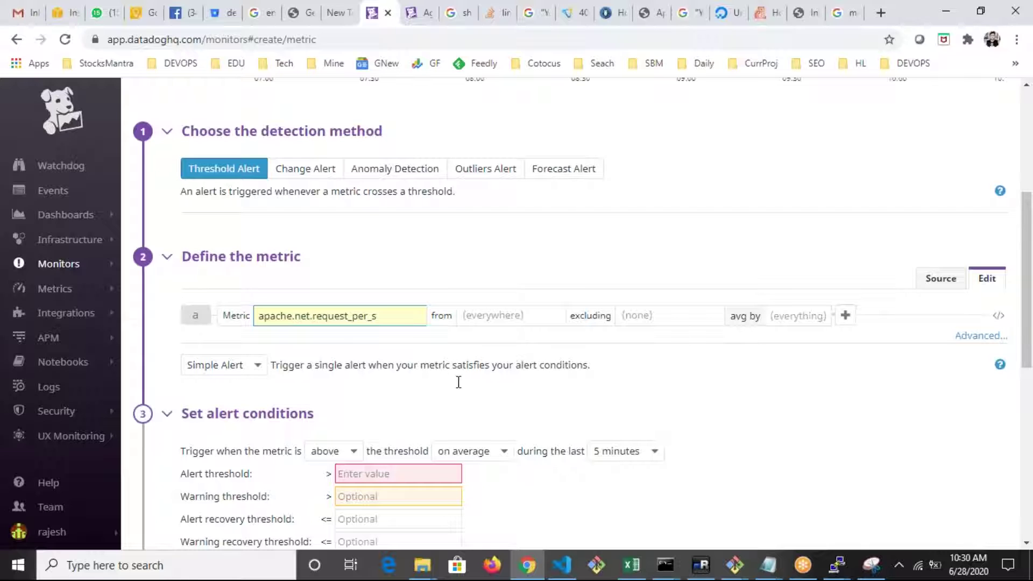
# - Set the evaluation window of the alert conditions to the last 1 minute
pyautogui.scroll(-2, 459, 382)
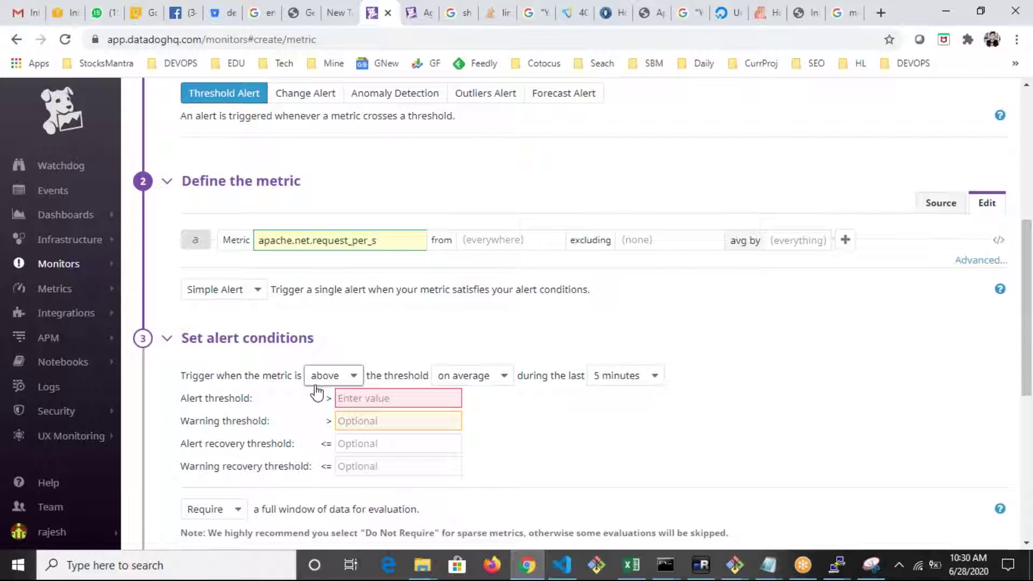
pyautogui.scroll(-1, 312, 370)
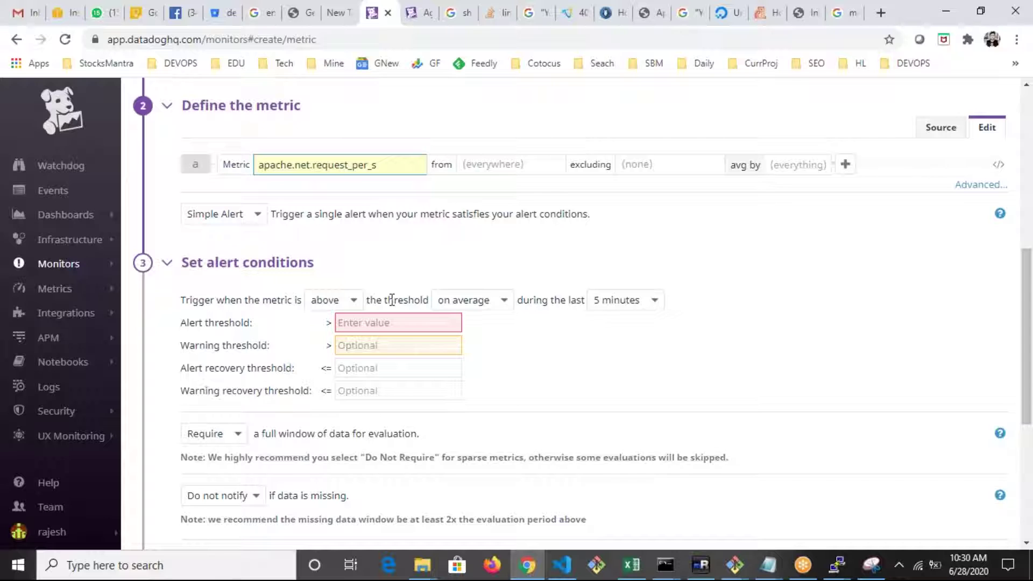
pyautogui.click(612, 306)
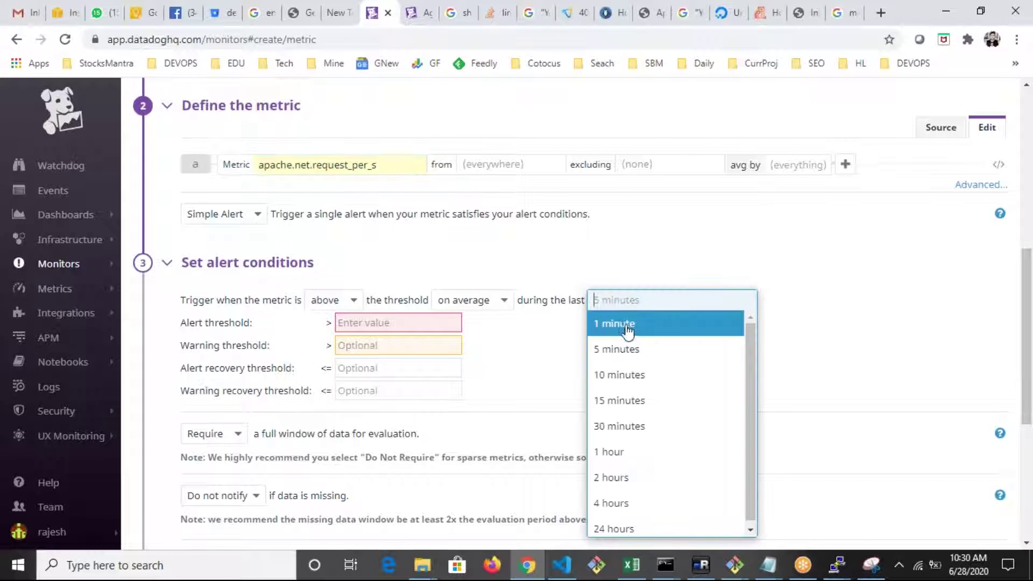
pyautogui.click(624, 325)
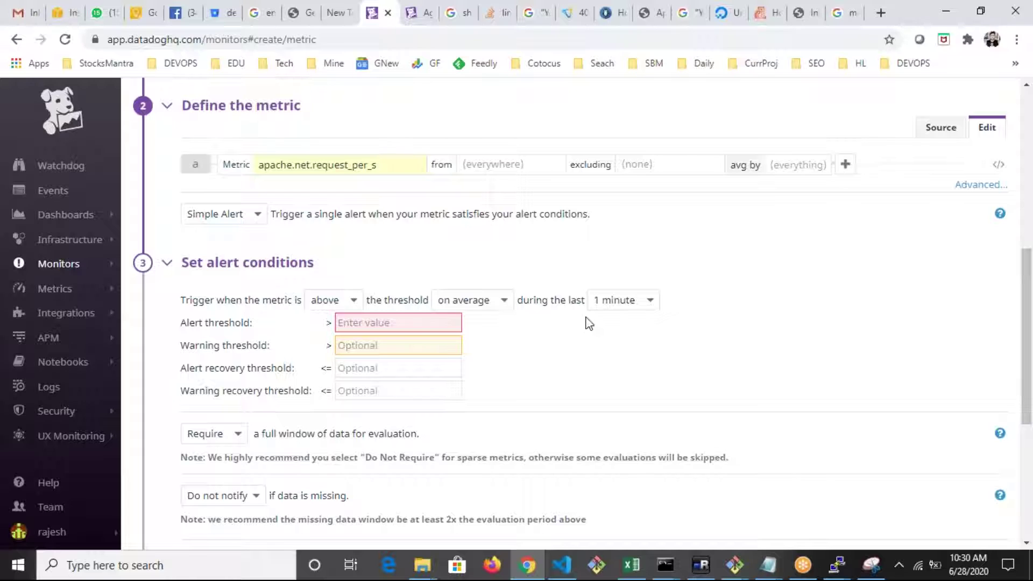
# - Enter 30 as the alert threshold and replace it with 1
pyautogui.click(365, 321)
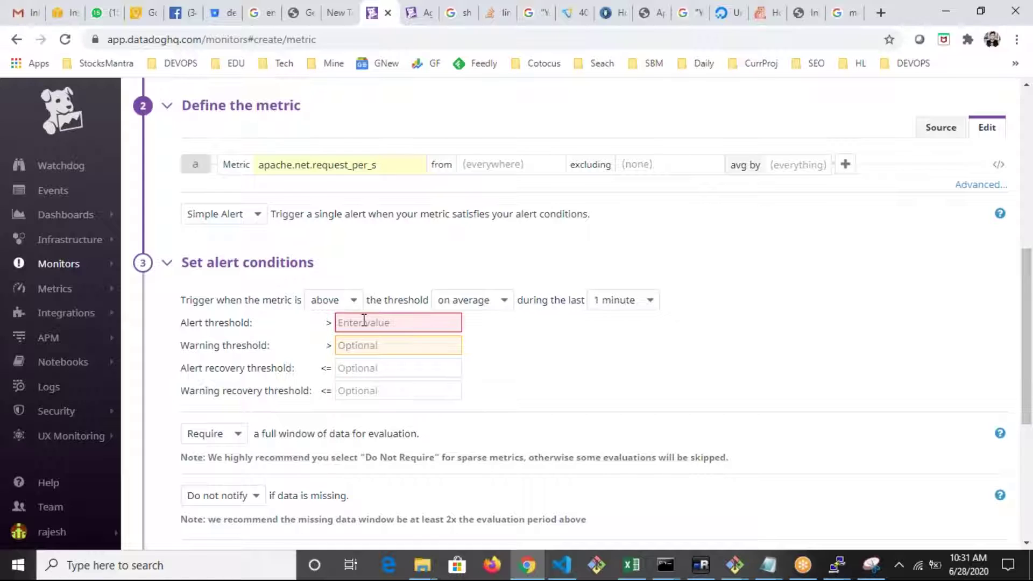
pyautogui.write('30')
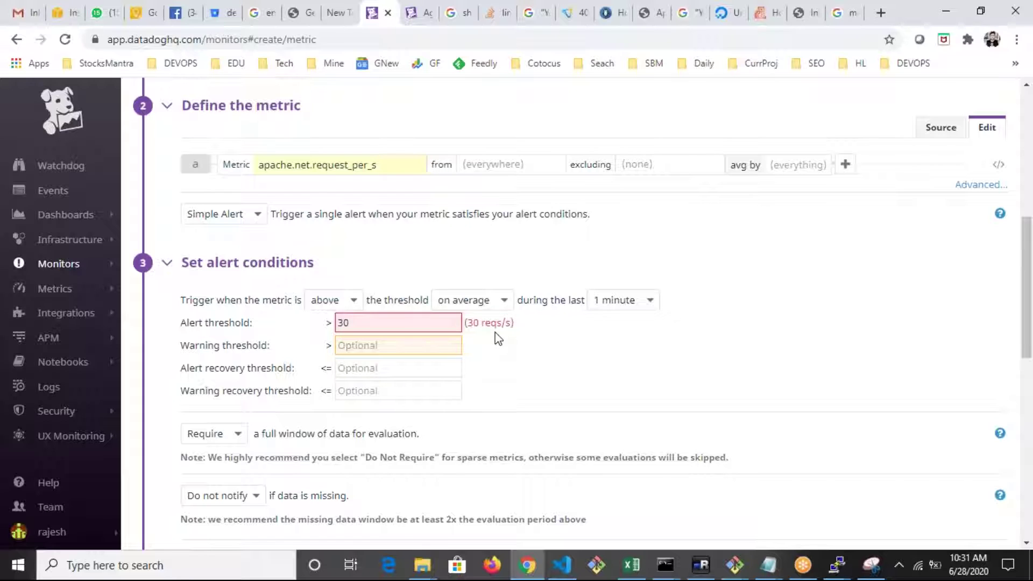
pyautogui.moveTo(386, 321); pyautogui.dragTo(333, 323)
pyautogui.write('1')
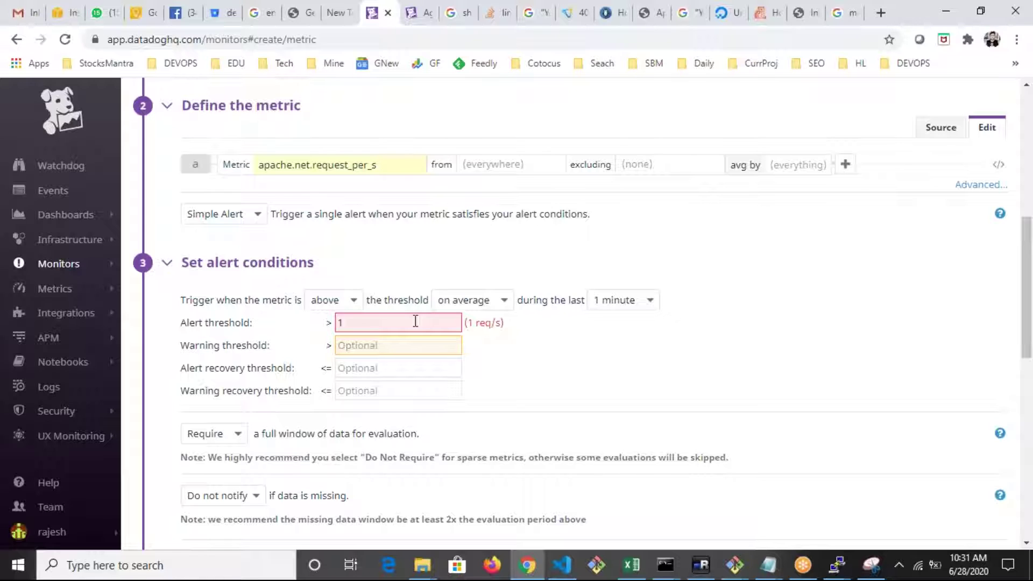
# - Set the alert threshold to 2 and the warning threshold to 1
pyautogui.moveTo(415, 321); pyautogui.dragTo(339, 321)
pyautogui.click(359, 345)
pyautogui.moveTo(353, 321); pyautogui.dragTo(336, 323)
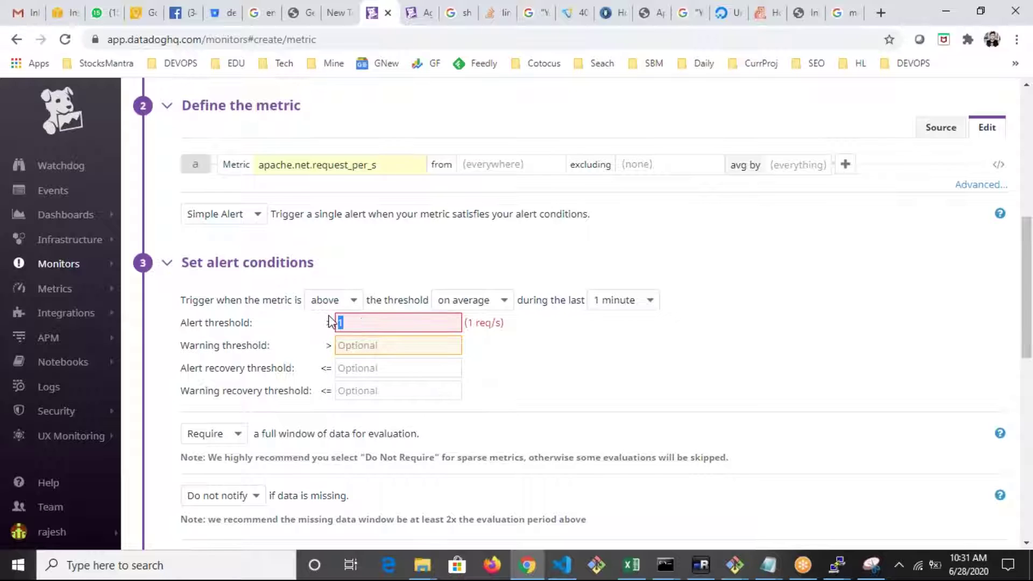
pyautogui.write('2')
pyautogui.click(364, 349)
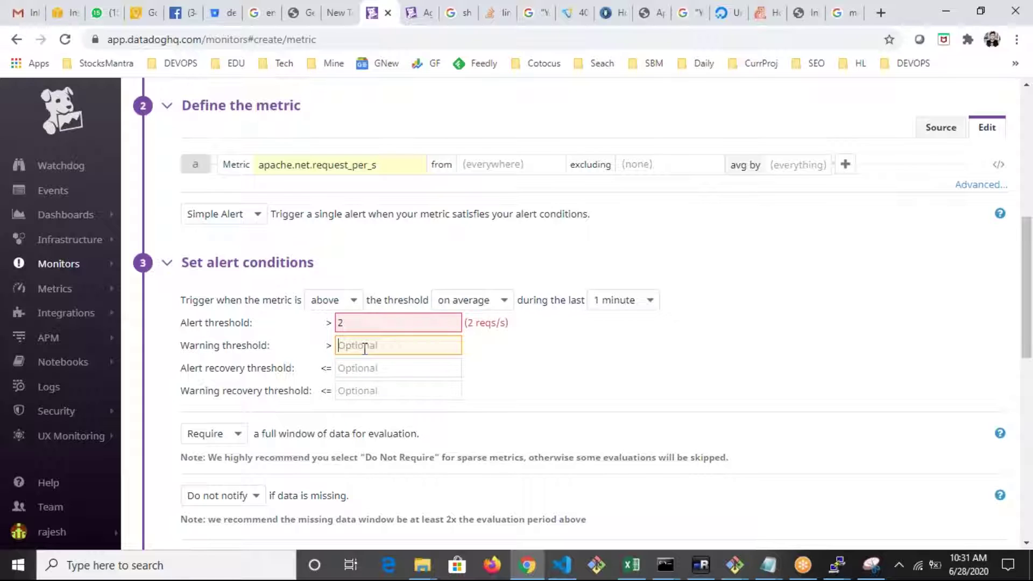
pyautogui.write('1')
# - Enter "APCAHE iS HAVING SOME PRB" as the monitor name and reuse the same text as the notification message
pyautogui.scroll(-1, 466, 392)
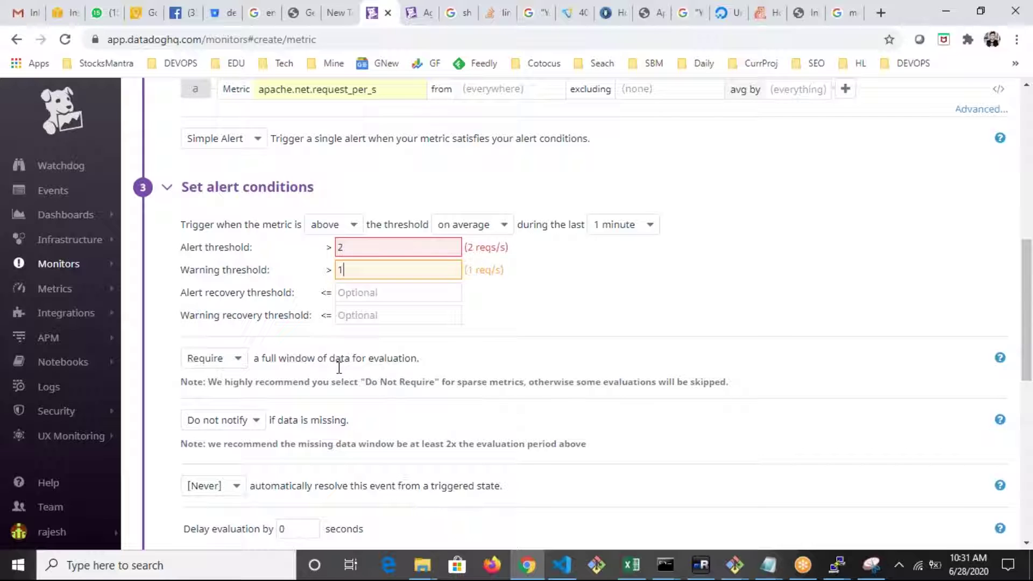
pyautogui.scroll(-2, 339, 384)
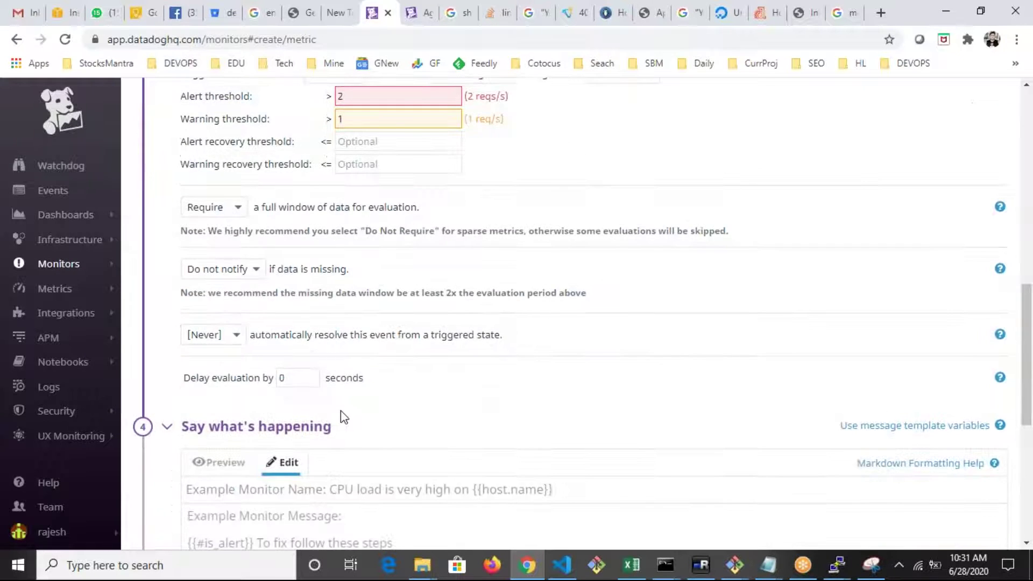
pyautogui.scroll(-2, 340, 411)
pyautogui.click(262, 341)
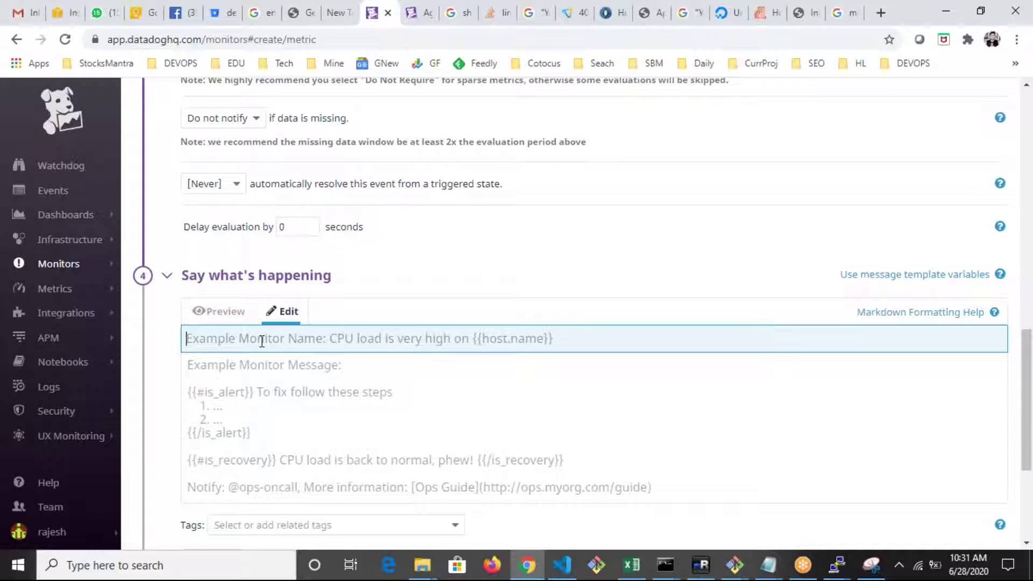
pyautogui.write('APCAHE i')
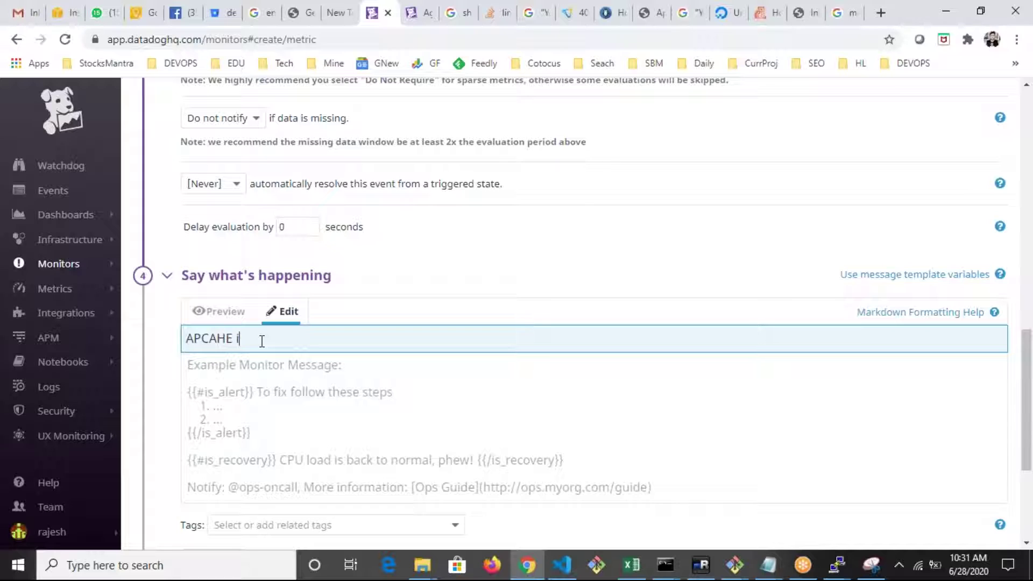
pyautogui.write('S HAVING SOME PRB')
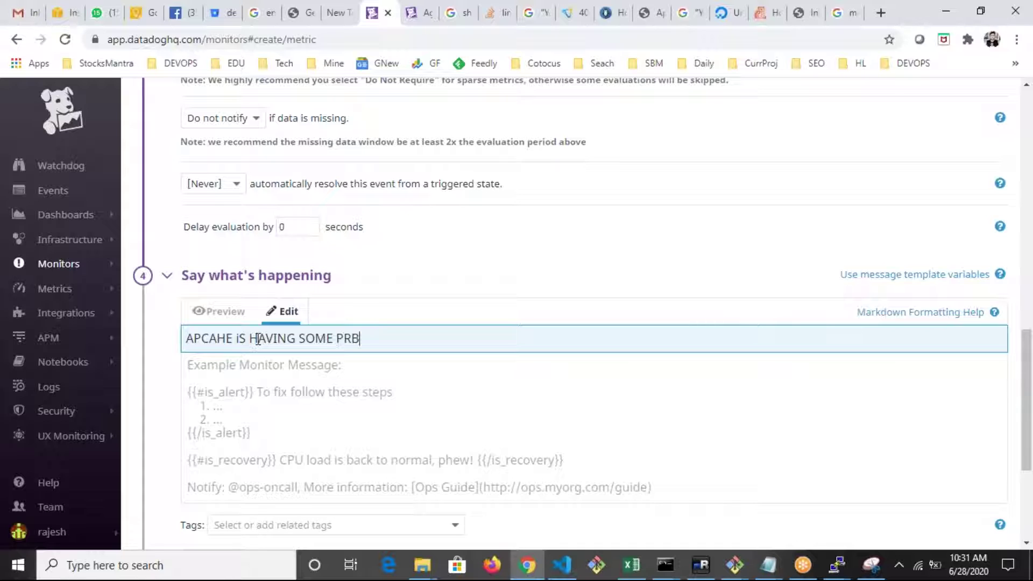
pyautogui.hotkey('ctrl', 'a')
pyautogui.hotkey('ctrl', 'c')
pyautogui.click(328, 392)
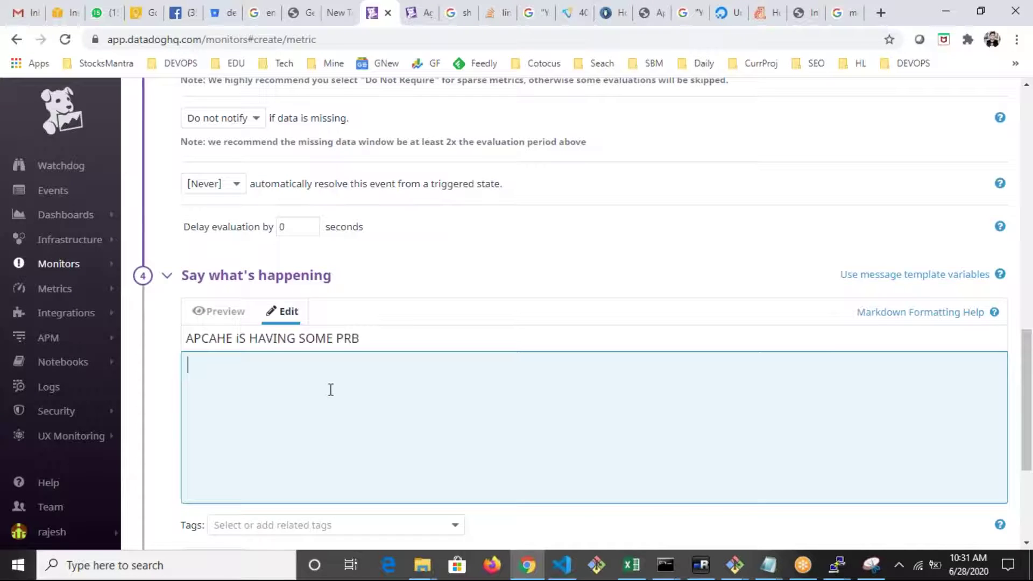
pyautogui.hotkey('ctrl', 'v')
# - Add the individual team member, rather than all, as the recipient of the monitor's notifications
pyautogui.scroll(-3, 312, 395)
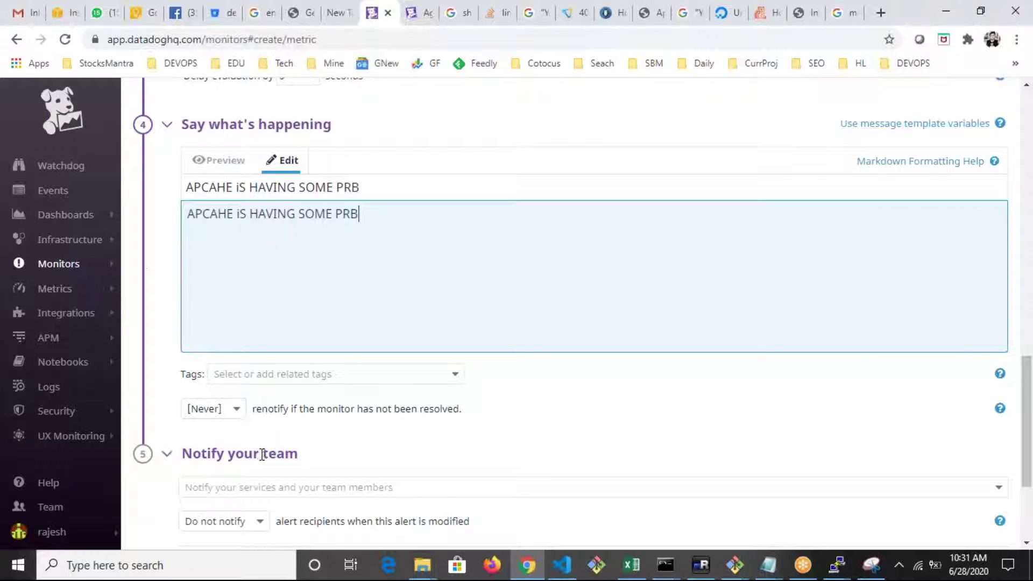
pyautogui.scroll(-1, 263, 454)
pyautogui.click(225, 425)
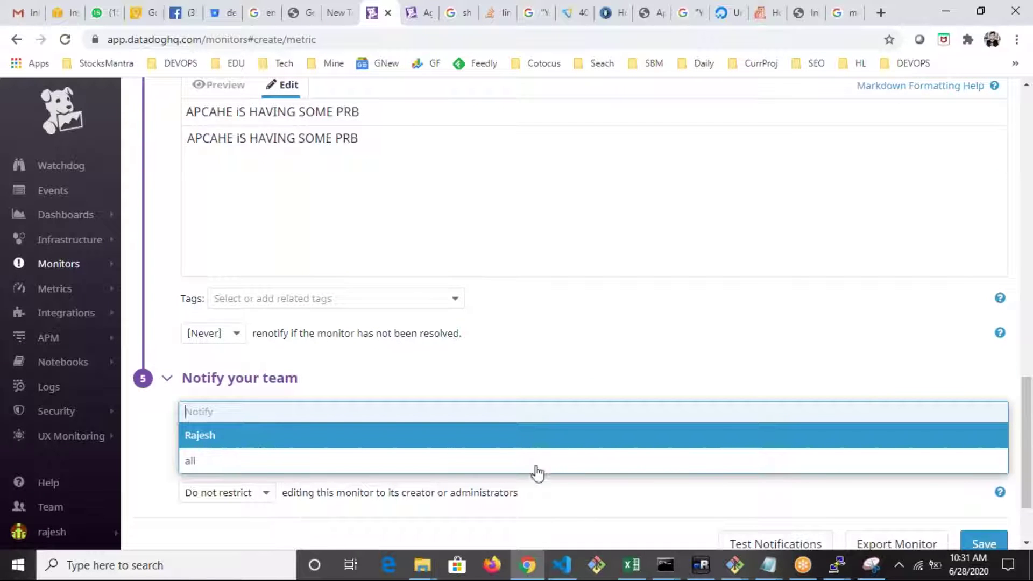
pyautogui.click(547, 444)
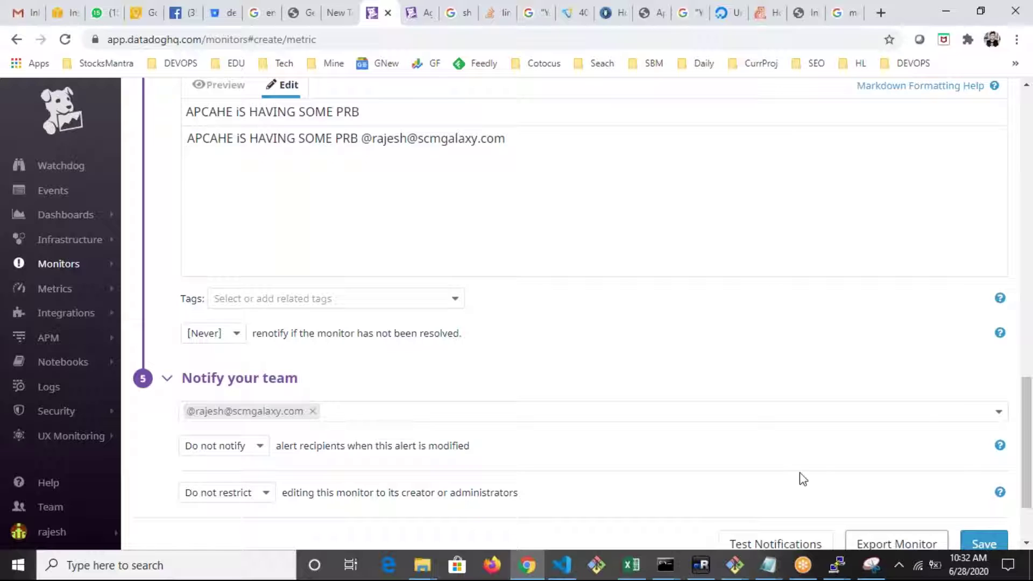
# - Review the monitor's threshold and notification settings, and save the new metric monitor
pyautogui.scroll(4, 804, 478)
pyautogui.scroll(7, 685, 459)
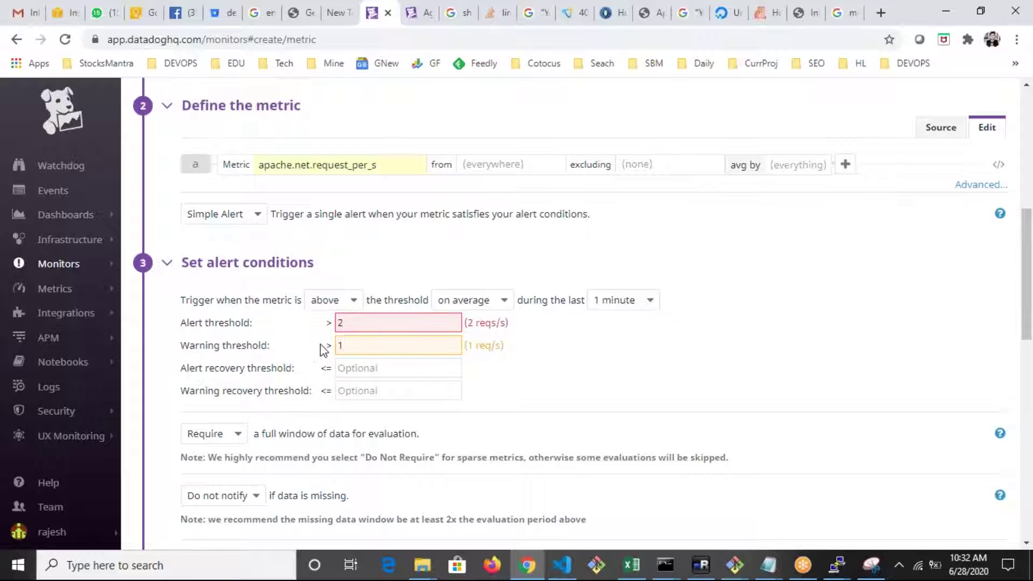
pyautogui.scroll(-10, 832, 454)
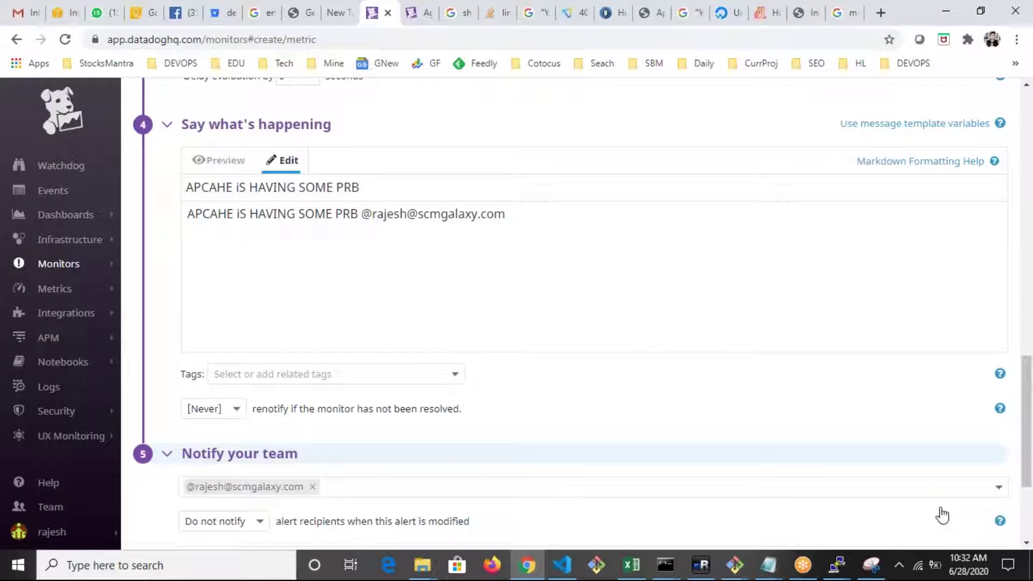
pyautogui.scroll(-3, 1002, 447)
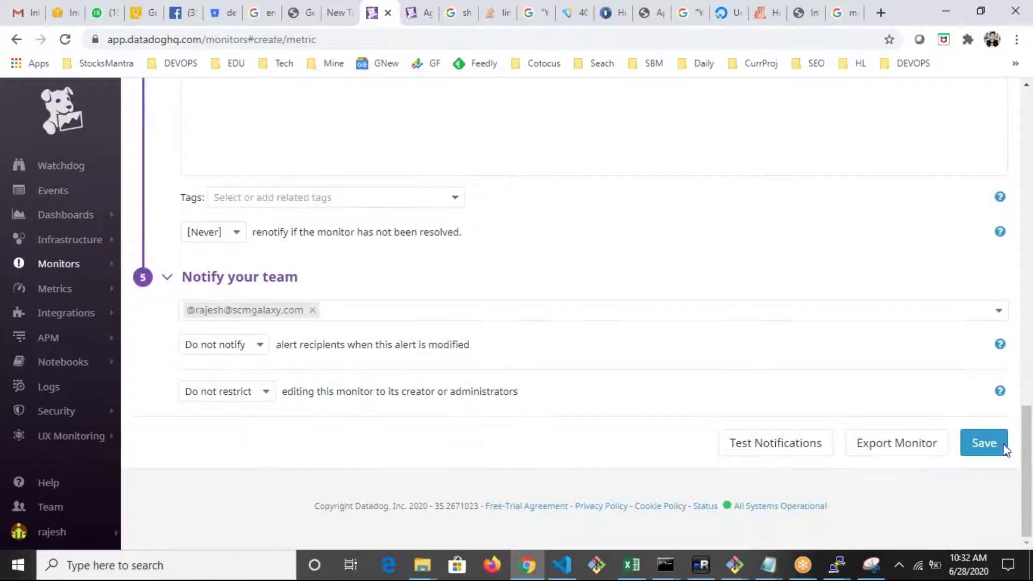
pyautogui.click(971, 454)
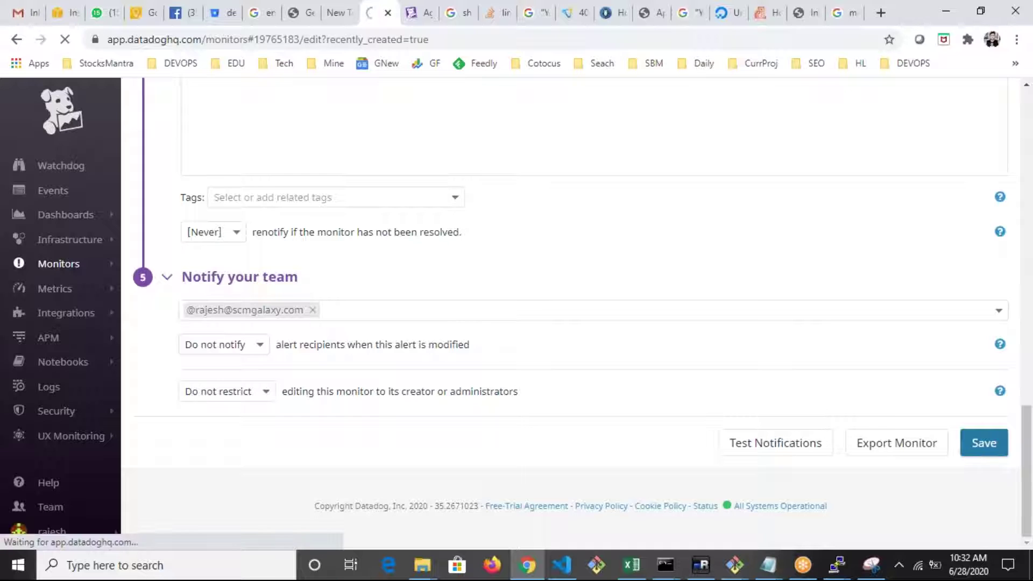
# - Switch to the PuTTY terminal on the apache.d folder, duplicate its session and log in as centos
pyautogui.click(931, 520)
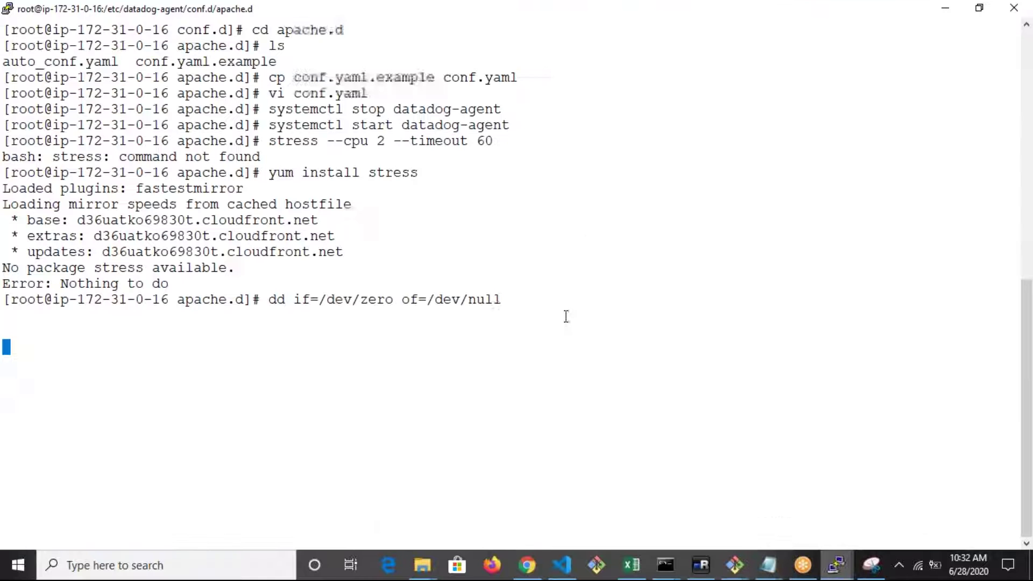
pyautogui.press('Return')
pyautogui.press('Return')
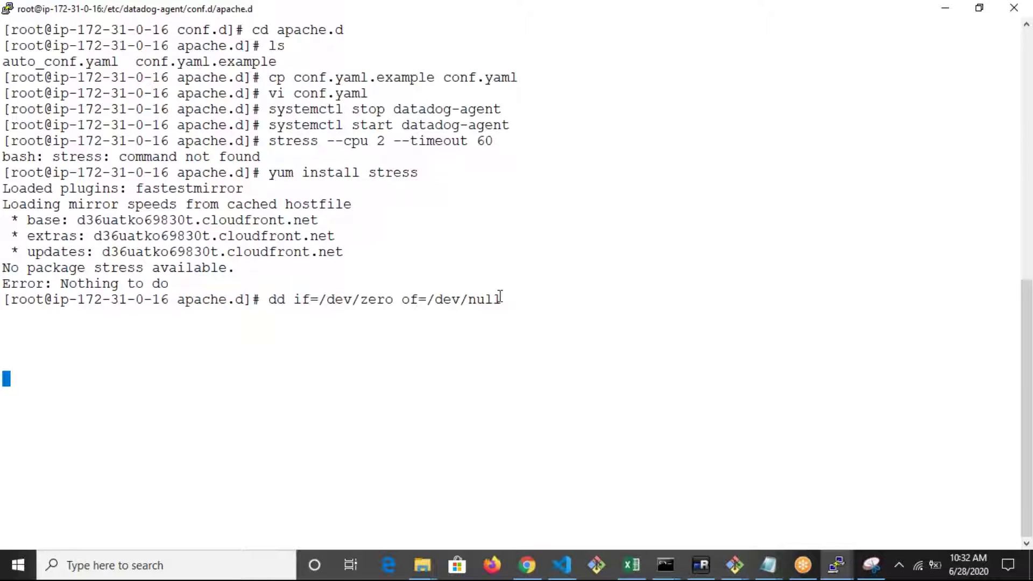
pyautogui.rightClick(97, 16)
pyautogui.click(146, 176)
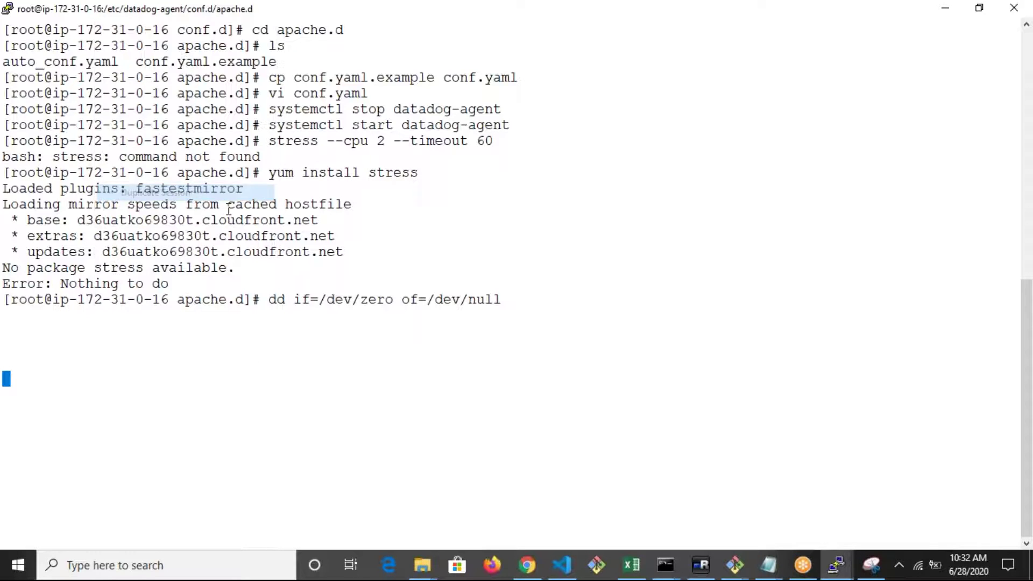
pyautogui.write('ce')
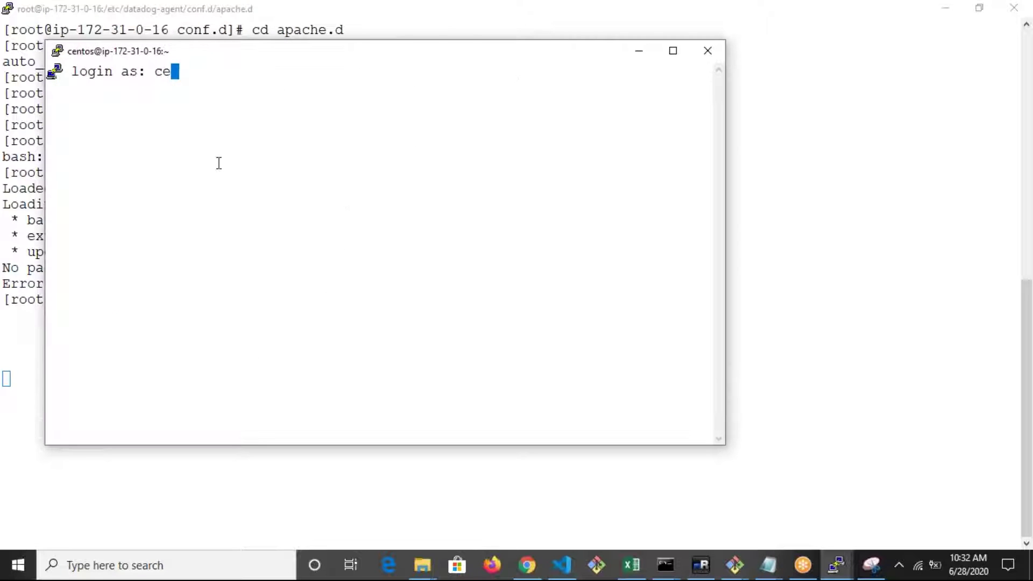
pyautogui.write('ntos')
pyautogui.press('Return')
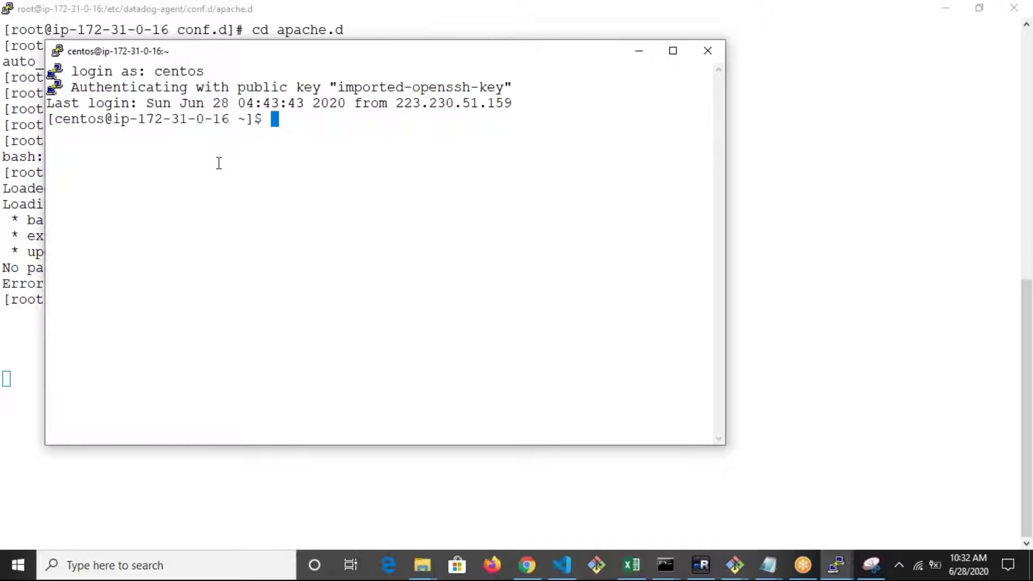
# - Become root with sudo -s, go to root's home directory and list its files
pyautogui.write('sdo -i')
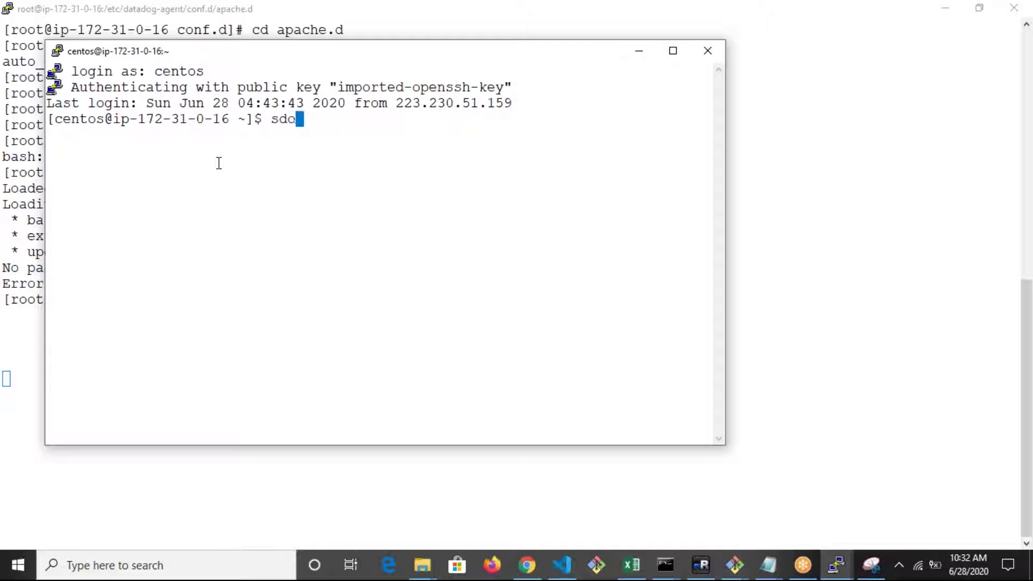
pyautogui.press('BackSpace')
pyautogui.press('BackSpace')
pyautogui.press('BackSpace')
pyautogui.press('BackSpace')
pyautogui.press('BackSpace')
pyautogui.press('BackSpace')
pyautogui.write('sudo -s')
pyautogui.press('Return')
pyautogui.write('ls')
pyautogui.press('Return')
pyautogui.write('cd')
pyautogui.press('Return')
pyautogui.write('ls')
pyautogui.press('Return')
# - Copy the script run.sh to run1.sh in the home directory
pyautogui.write('cp r')
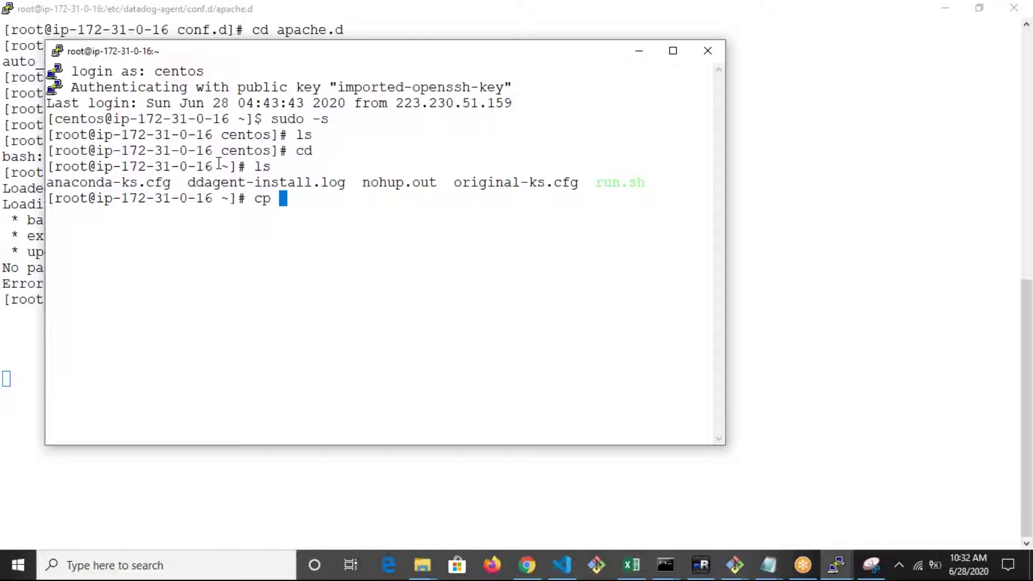
pyautogui.press('Tab')
pyautogui.write('r')
pyautogui.press('Tab')
pyautogui.press('Left')
pyautogui.press('Left')
pyautogui.press('Left')
pyautogui.press('Left')
pyautogui.write('1')
pyautogui.press('Return')
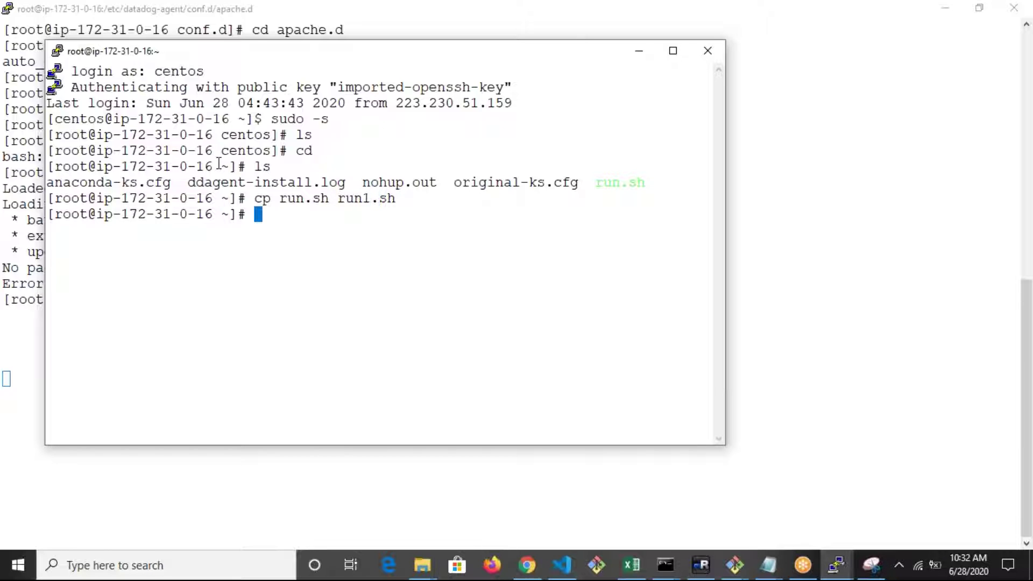
# - Start run1.sh in the background with nohup ./run1.sh &
pyautogui.write('nohup ./run1.sh &')
pyautogui.press('Return')
pyautogui.press('Return')
pyautogui.press('Return')
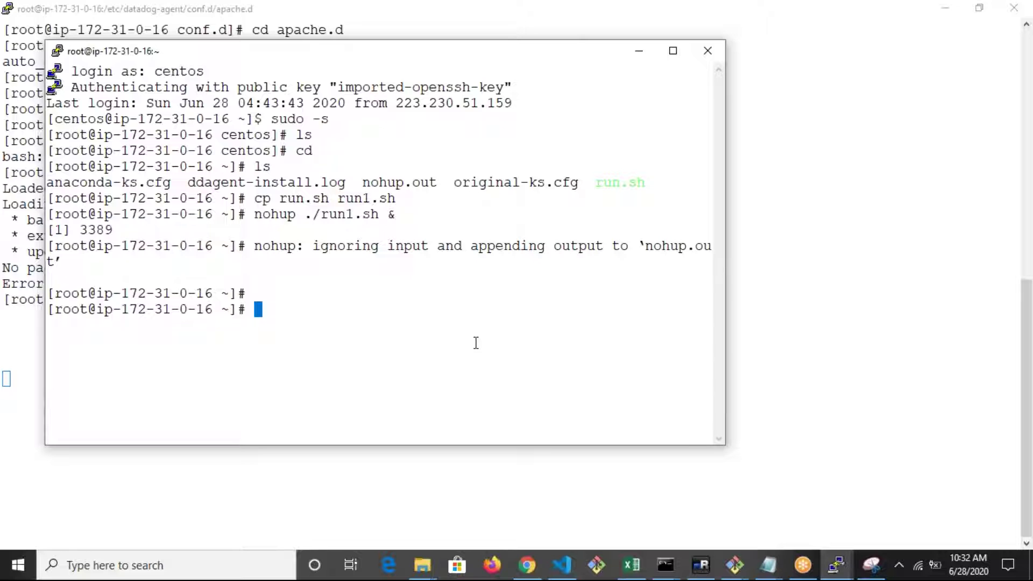
# - Switch to Datadog in the browser, check the monitor statuses under Manage Monitors, and start creating a new monitor
pyautogui.click(798, 331)
pyautogui.click(527, 565)
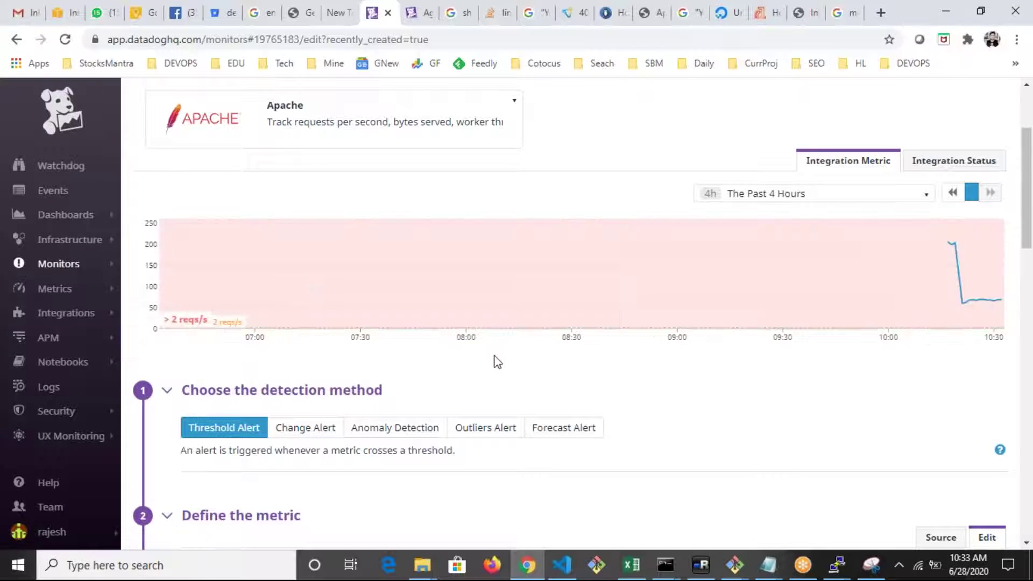
pyautogui.moveTo(60, 271)
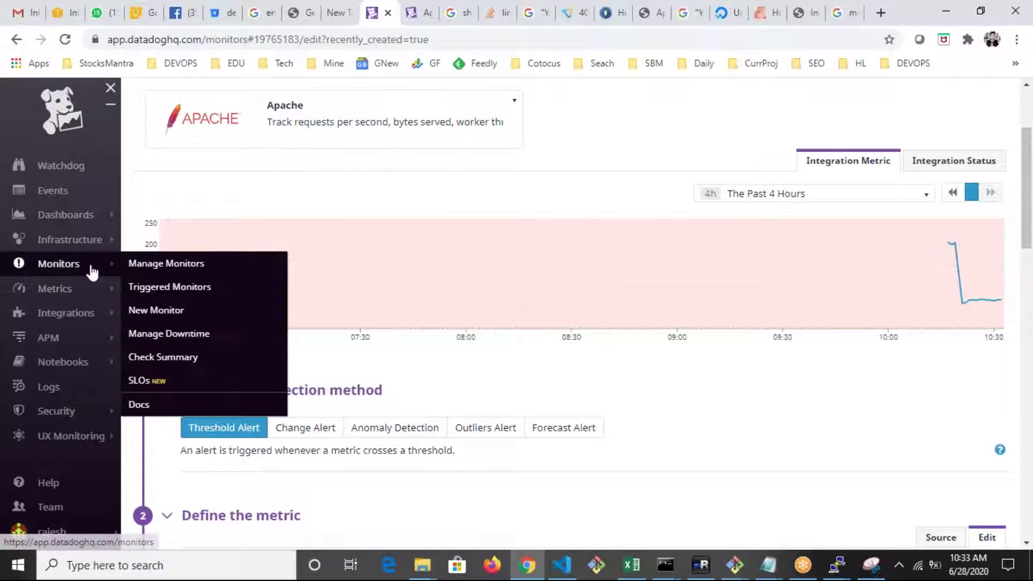
pyautogui.click(146, 264)
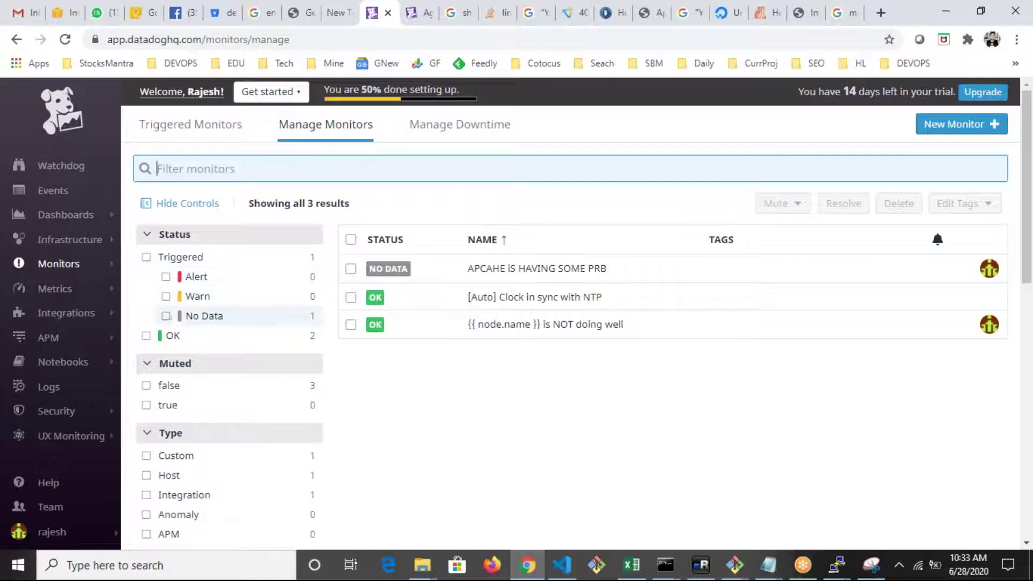
pyautogui.click(58, 266)
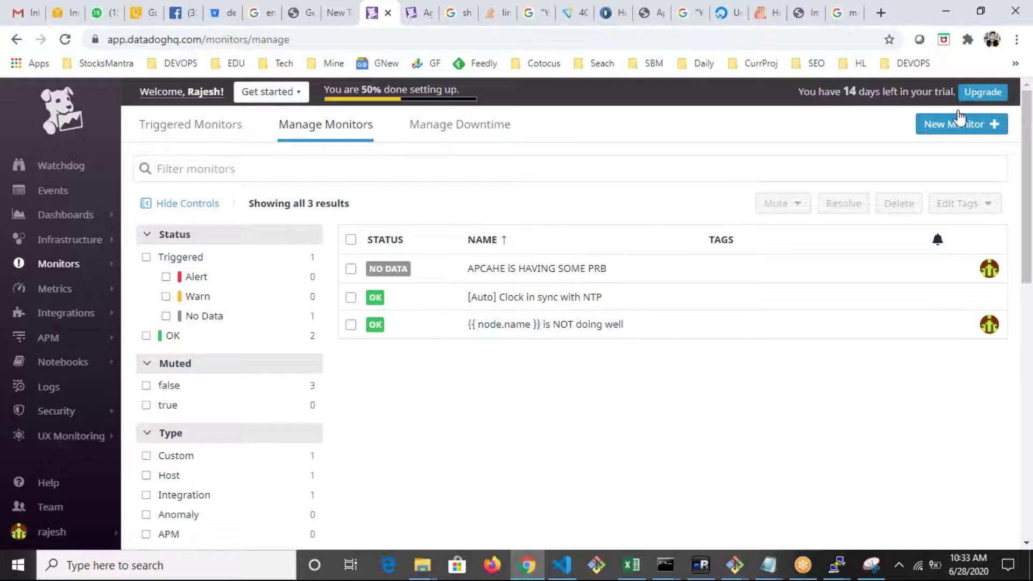
pyautogui.click(939, 135)
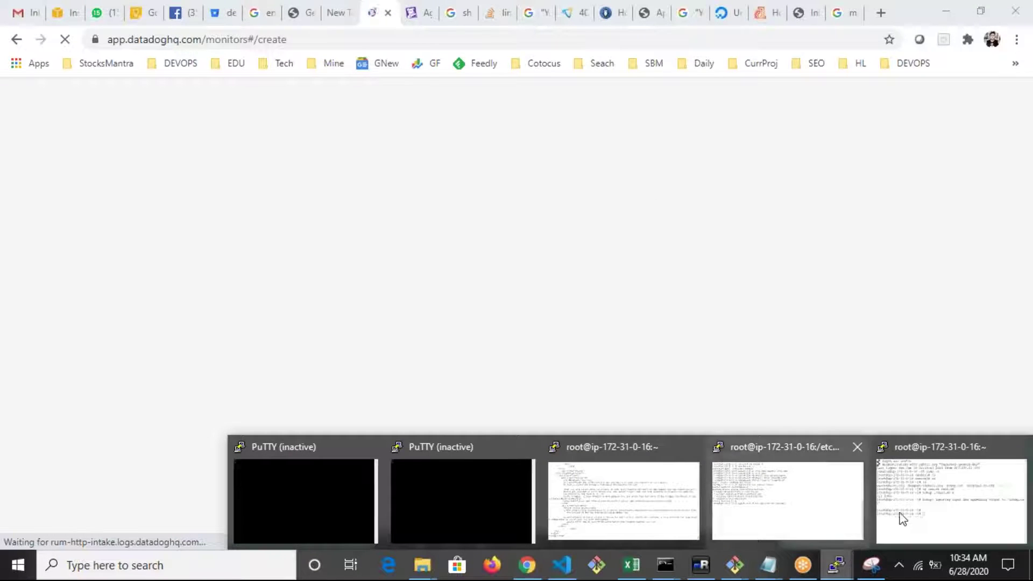
# - Switch to the duplicated PuTTY session and try to follow the script output with fail -f nohup.out
pyautogui.click(948, 495)
pyautogui.write('tial')
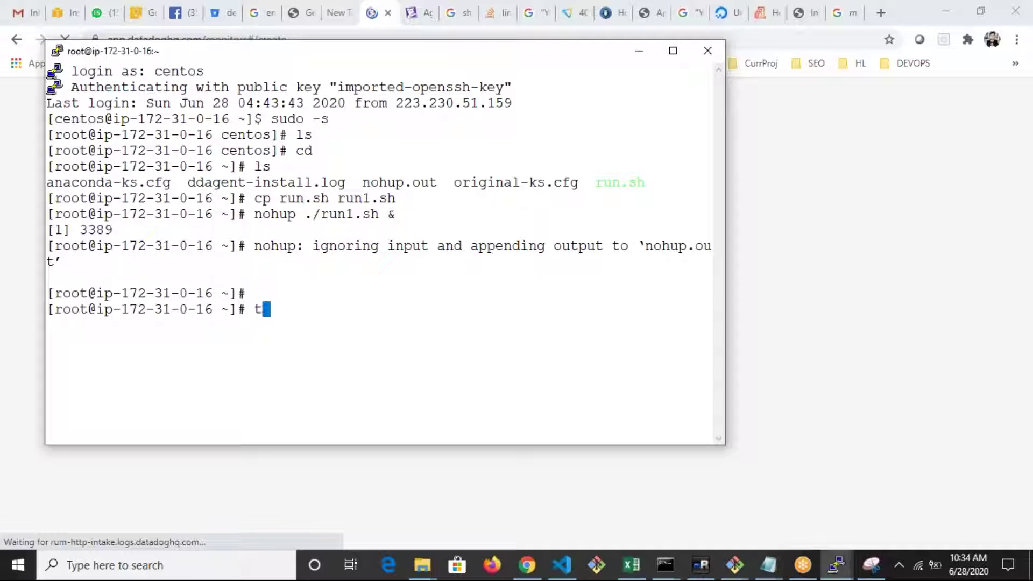
pyautogui.press('BackSpace')
pyautogui.press('BackSpace')
pyautogui.press('BackSpace')
pyautogui.press('BackSpace')
pyautogui.press('BackSpace')
pyautogui.write('fail -f ')
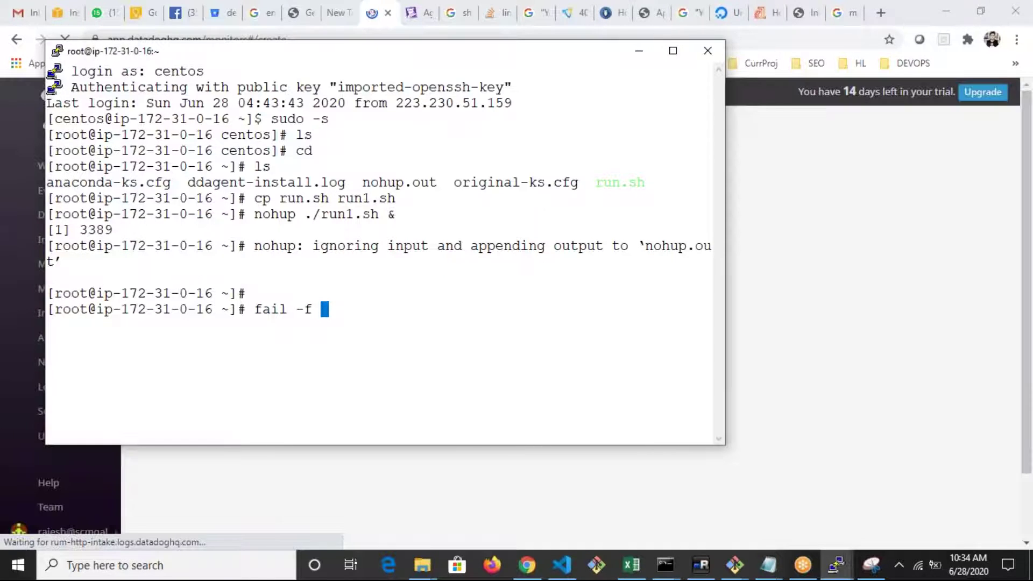
pyautogui.write('nj')
pyautogui.press('BackSpace')
pyautogui.write('o')
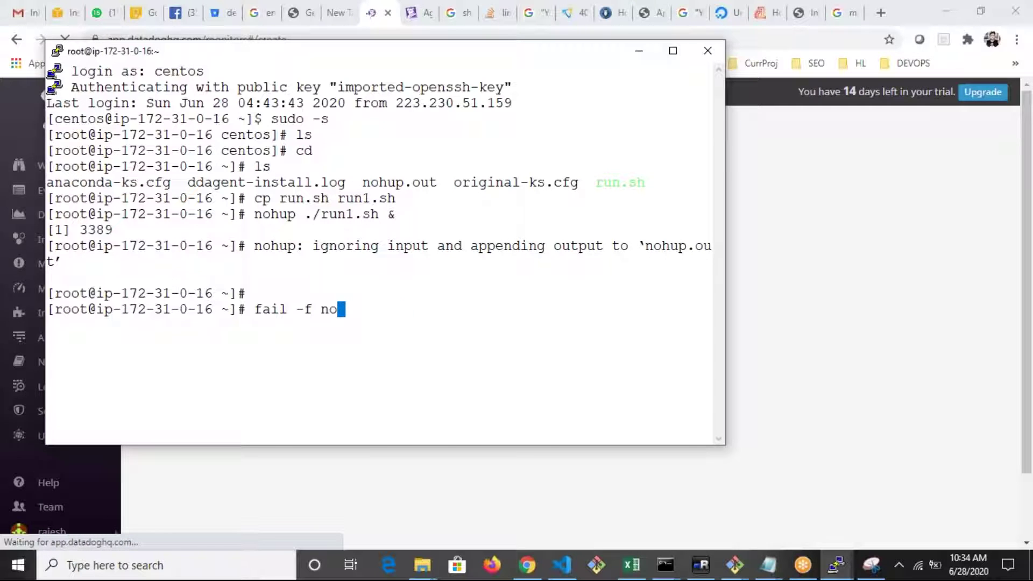
pyautogui.press('Tab')
pyautogui.press('Return')
# - Correct the previous command to tail -f nohup.out and run it to follow the script's output
pyautogui.press('Up')
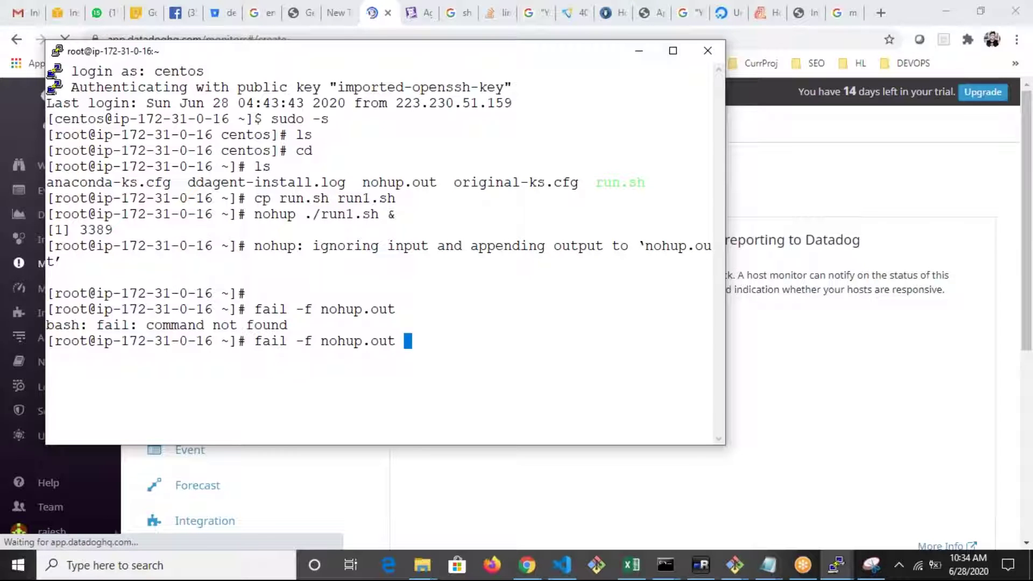
pyautogui.press('Left')
pyautogui.press('Left')
pyautogui.press('Left')
pyautogui.press('Left')
pyautogui.press('Left')
pyautogui.press('Left')
pyautogui.press('Left')
pyautogui.press('Left')
pyautogui.press('Left')
pyautogui.press('Left')
pyautogui.press('Left')
pyautogui.press('Left')
pyautogui.press('Left')
pyautogui.press('Left')
pyautogui.press('Left')
pyautogui.press('Left')
pyautogui.press('Left')
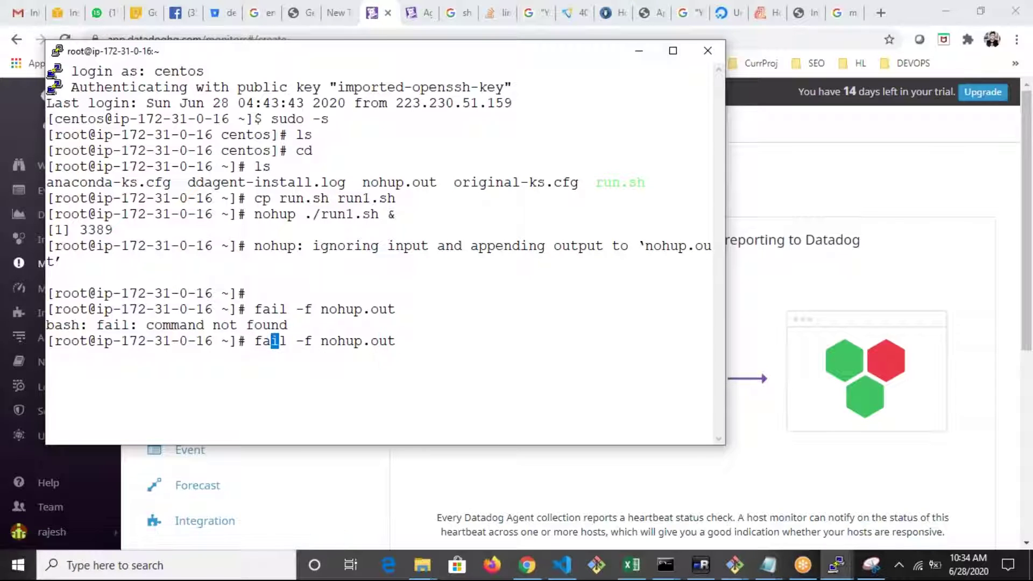
pyautogui.press('Delete')
pyautogui.write('t')
pyautogui.press('Return')
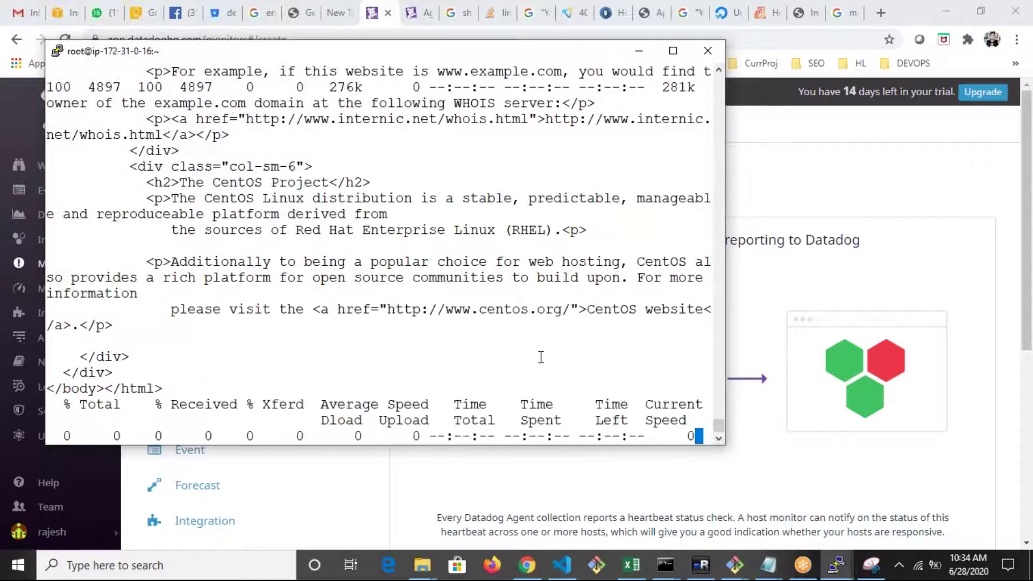
# - Switch to Datadog in the browser and start a Change Alert metric monitor on system.cpu.system
pyautogui.hotkey('alt', 'Tab')
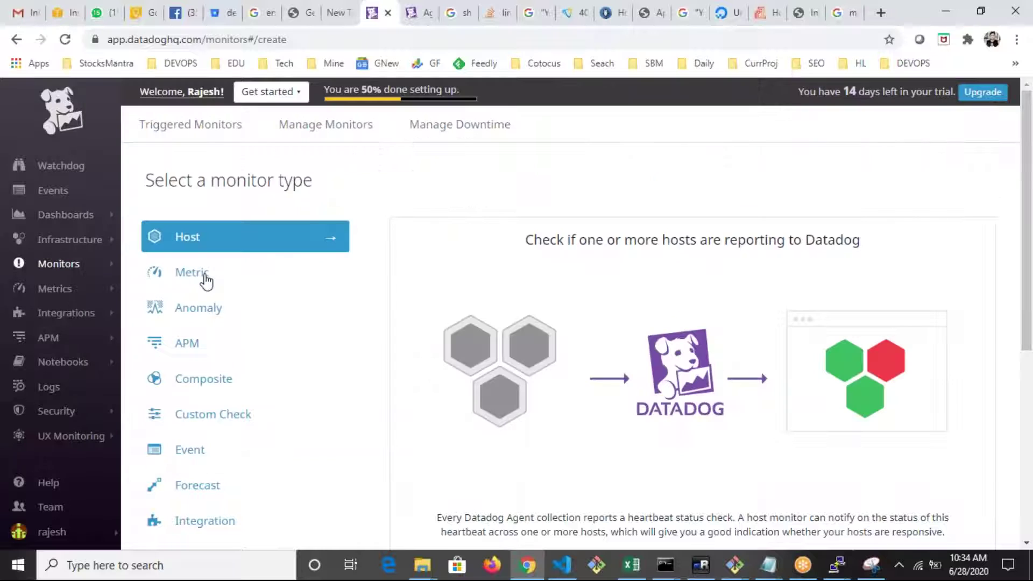
pyautogui.click(205, 275)
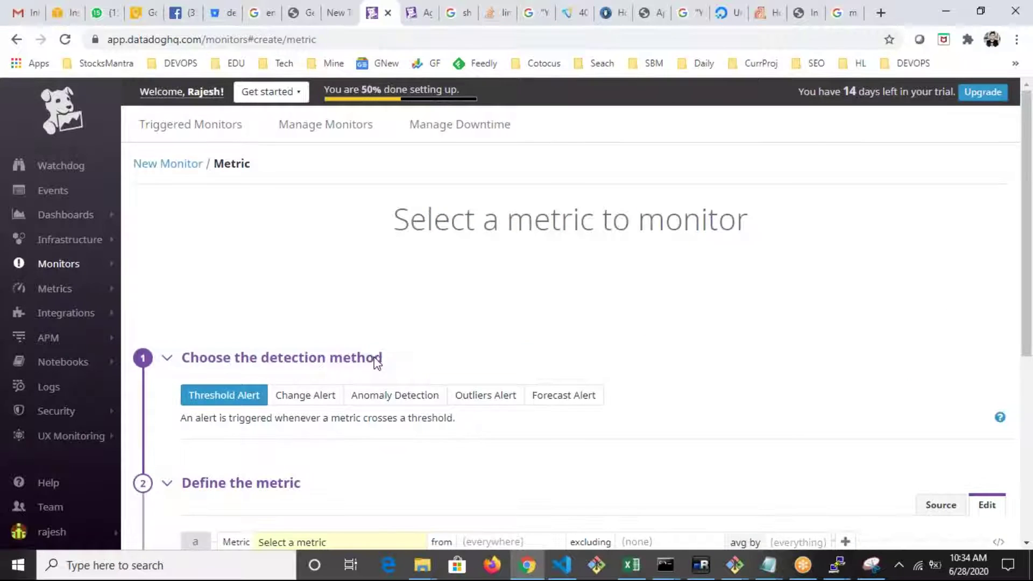
pyautogui.scroll(-3, 376, 360)
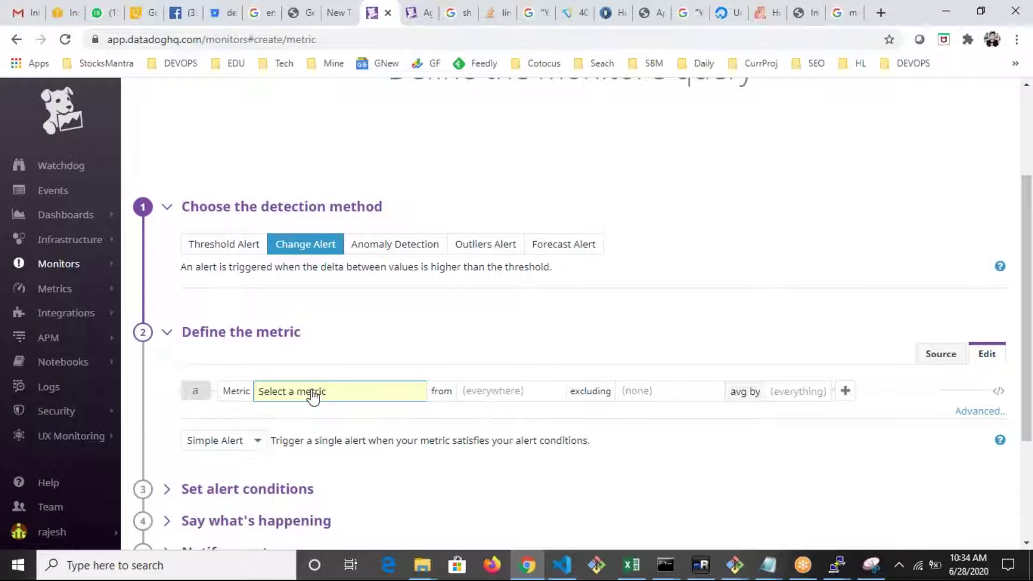
pyautogui.click(313, 395)
pyautogui.write('cp')
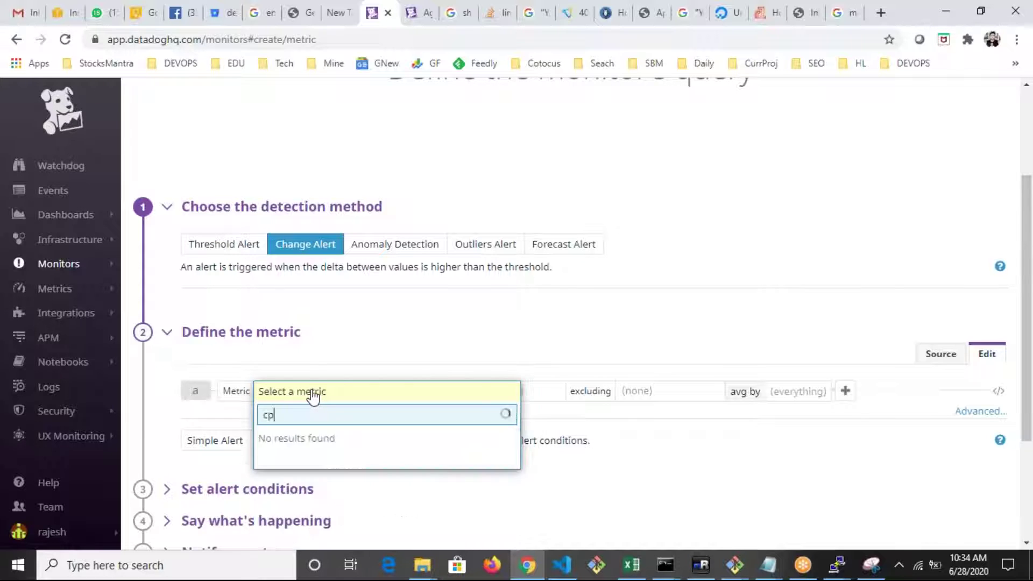
pyautogui.write('u')
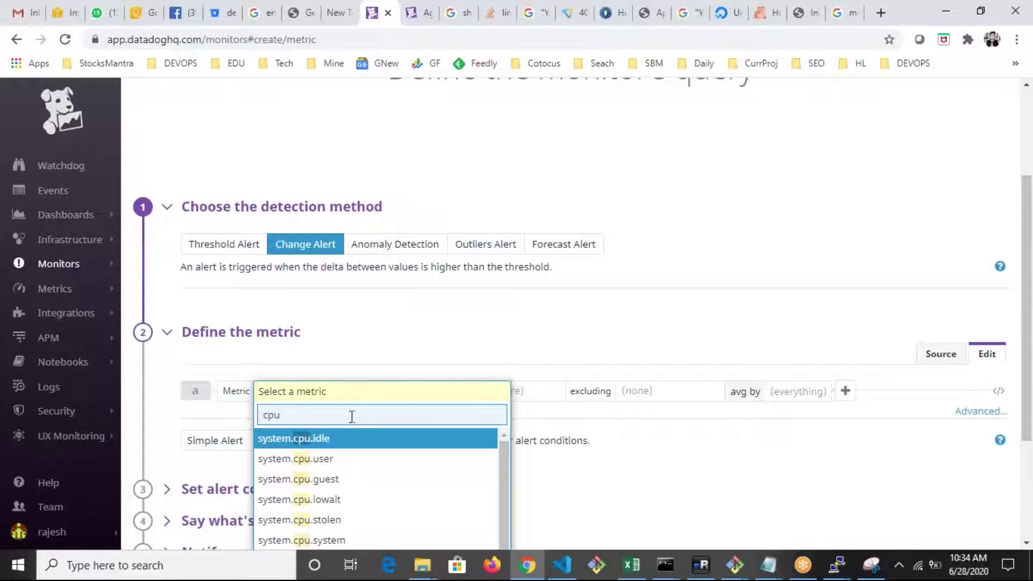
pyautogui.scroll(-3, 490, 396)
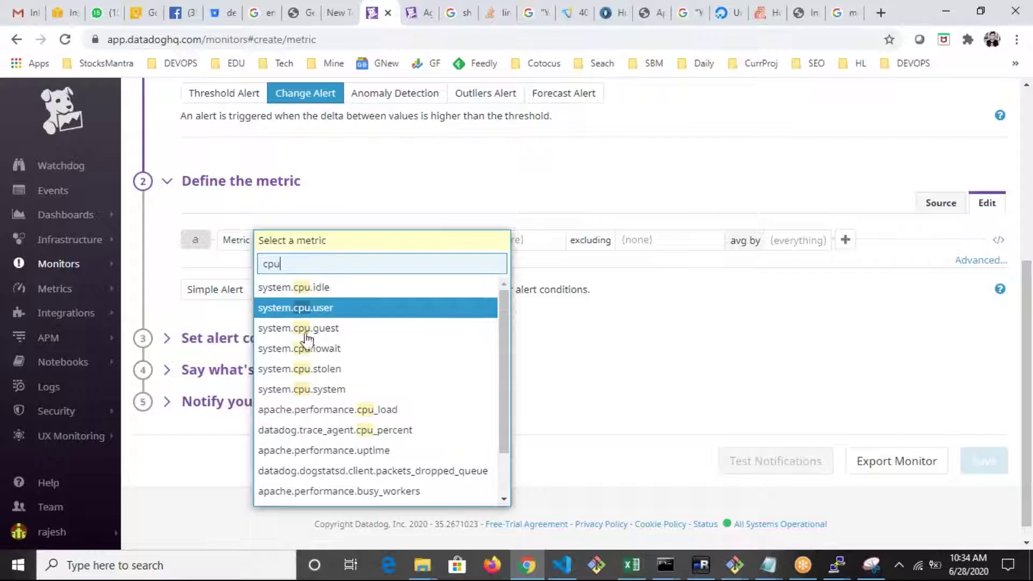
pyautogui.click(305, 393)
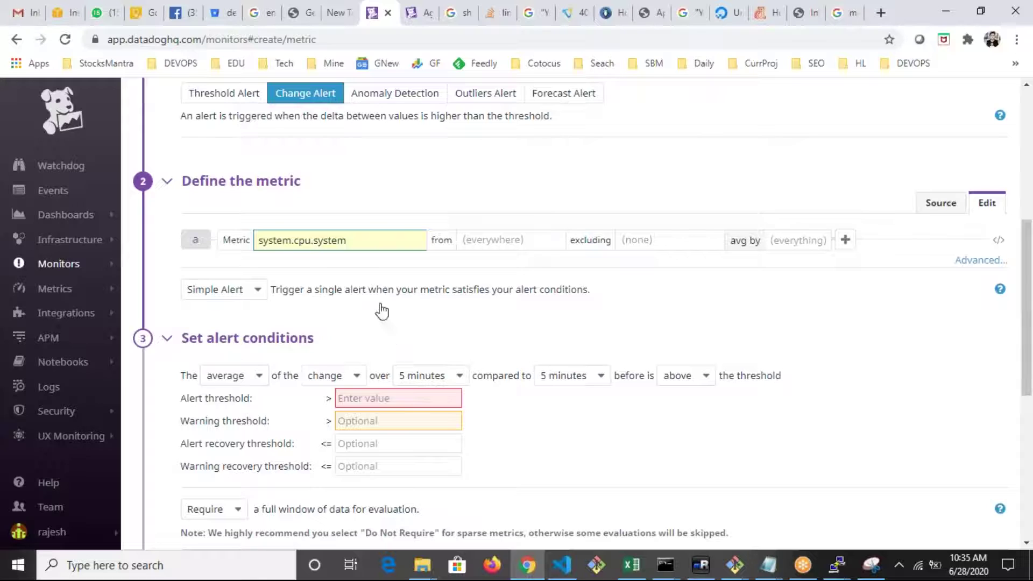
pyautogui.click(371, 241)
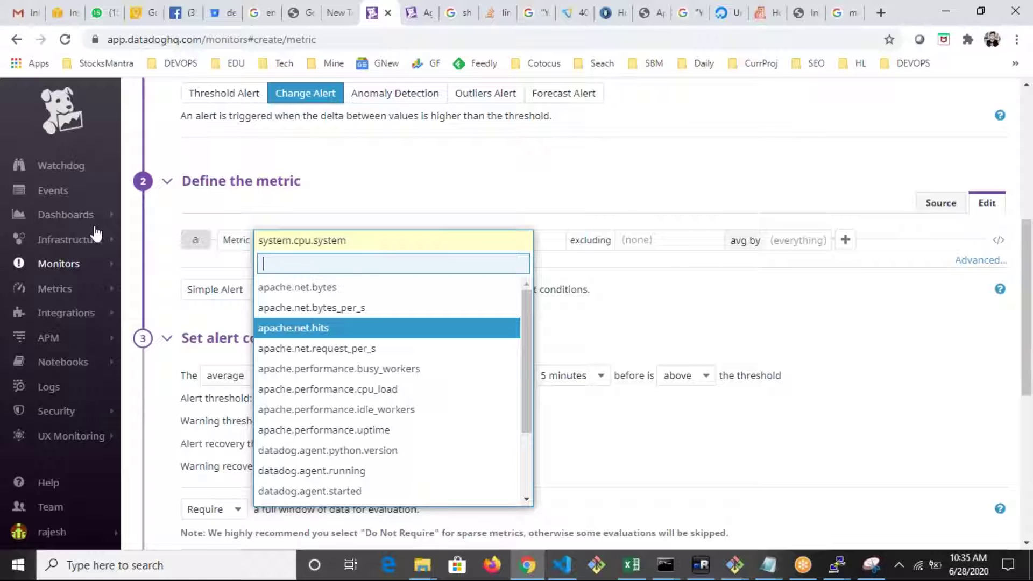
pyautogui.click(359, 197)
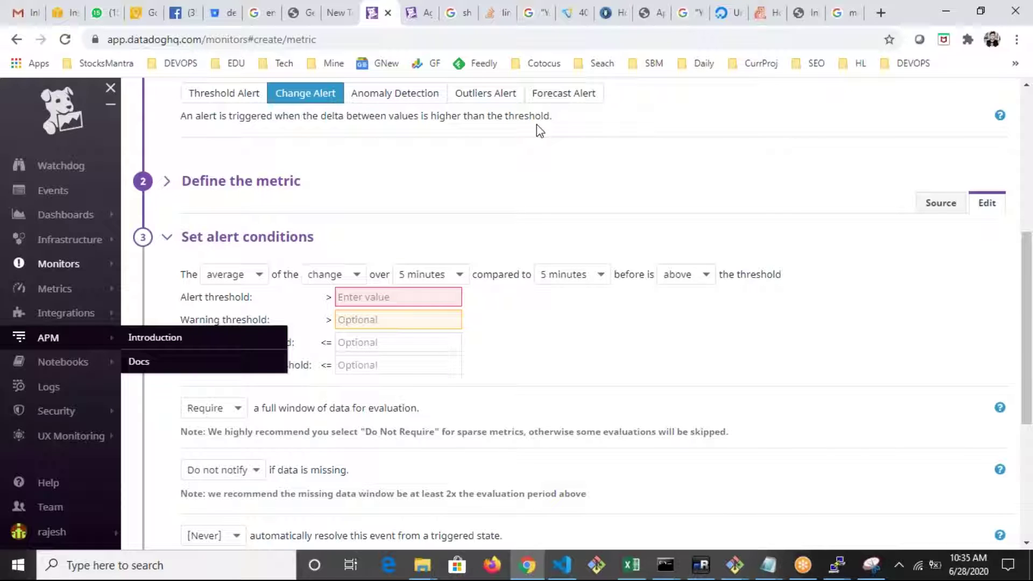
# - Close the Snipping Tool without saving changes to the snip
pyautogui.click(164, 340)
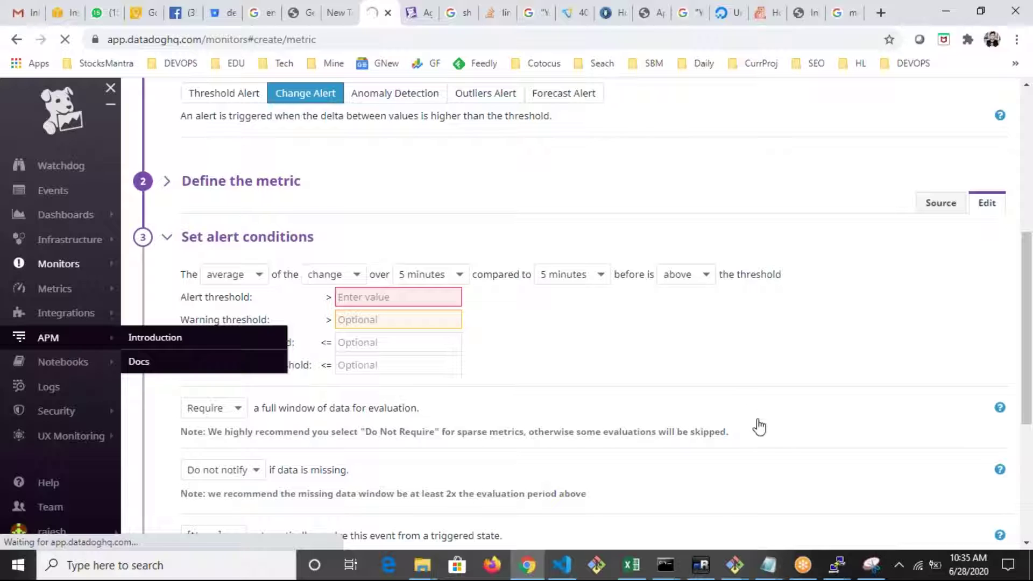
pyautogui.click(873, 565)
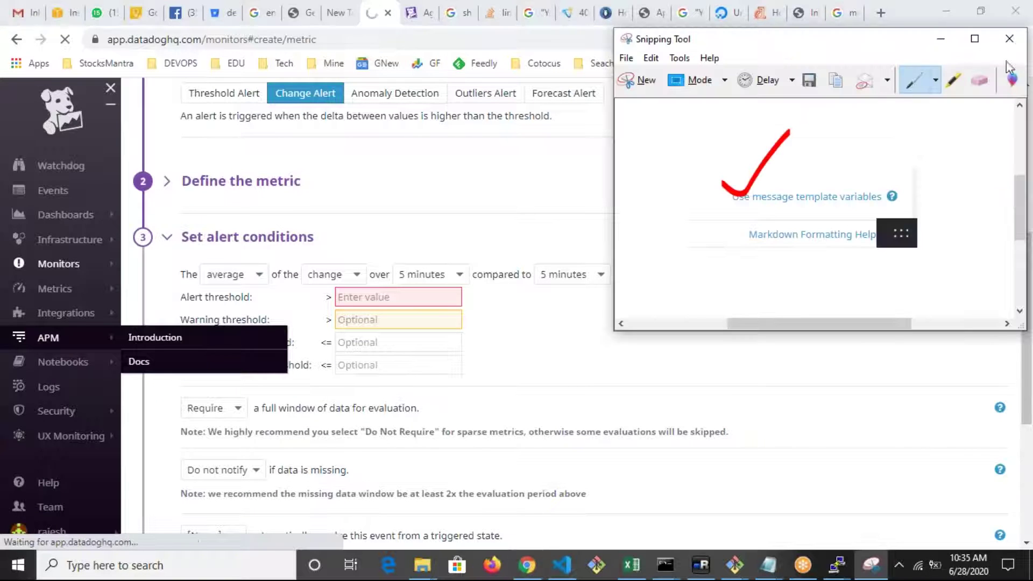
pyautogui.click(1009, 38)
pyautogui.click(866, 198)
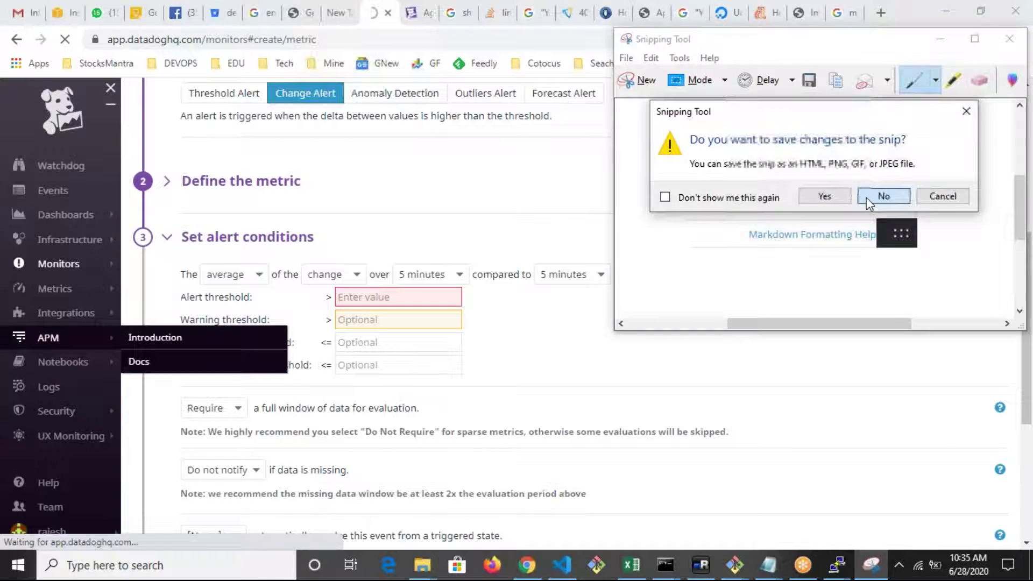
pyautogui.click(901, 565)
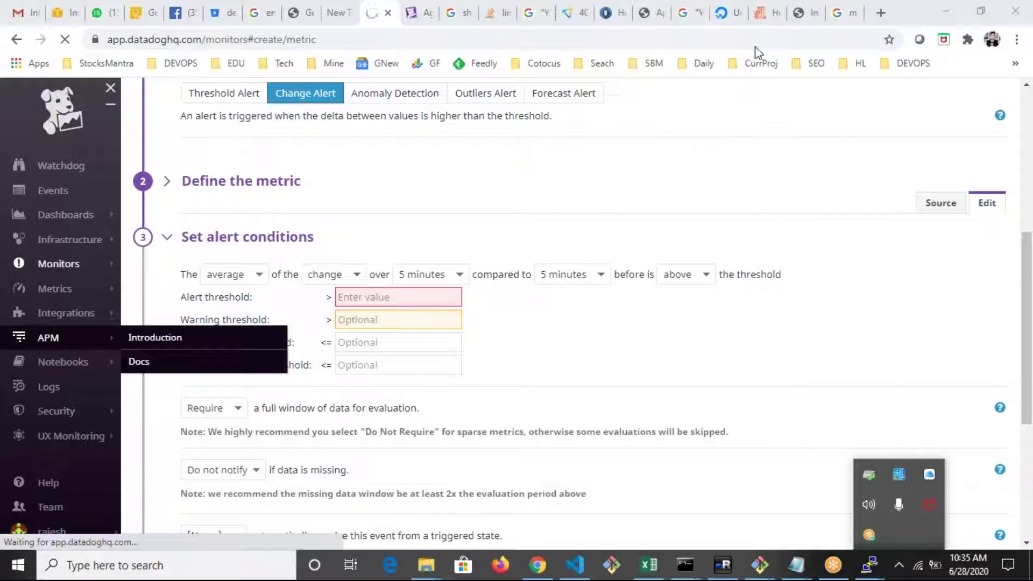
pyautogui.click(718, 110)
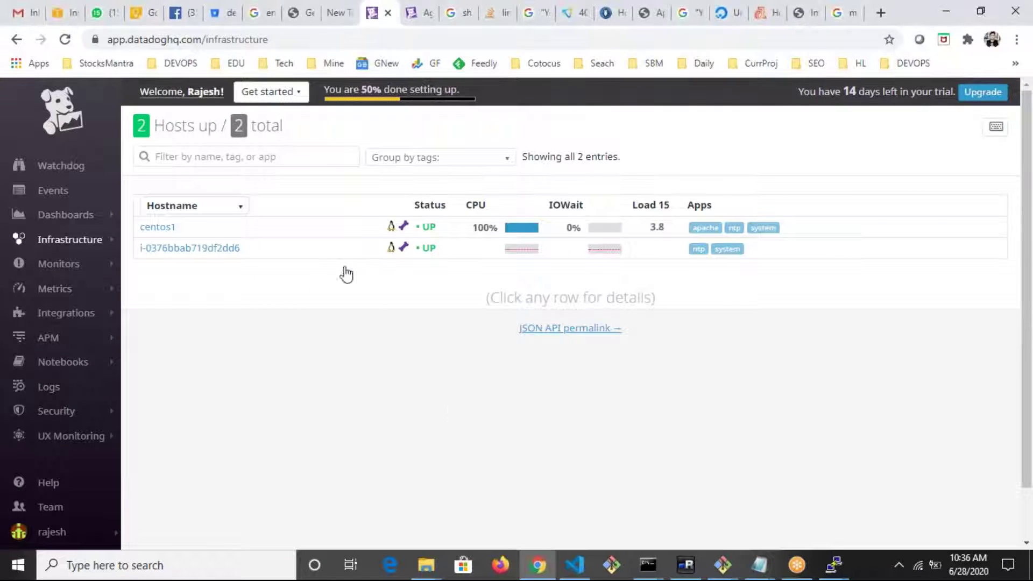
# - Open the centos1 host's dashboard from the infrastructure host list
pyautogui.click(171, 231)
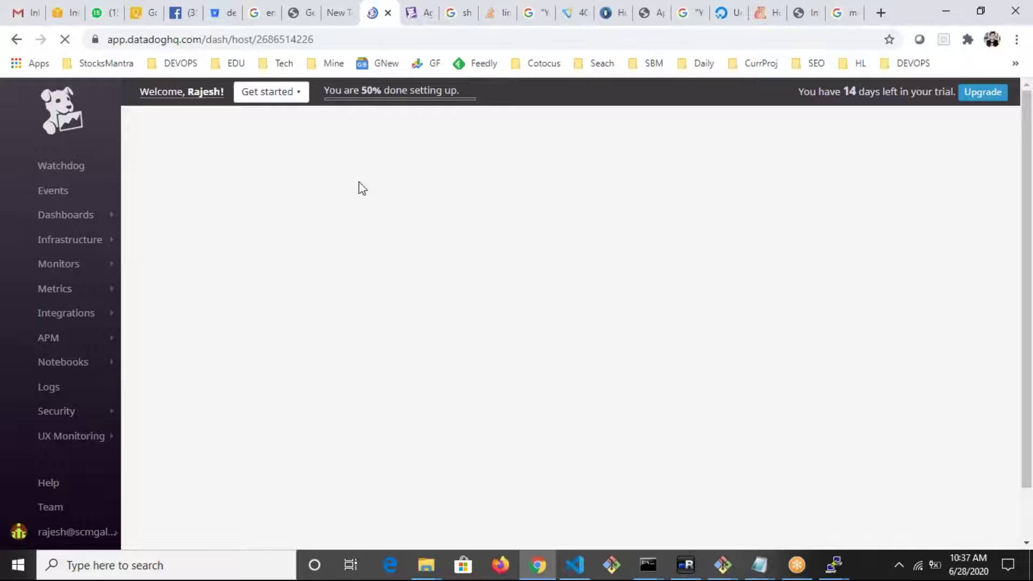
pyautogui.click(414, 25)
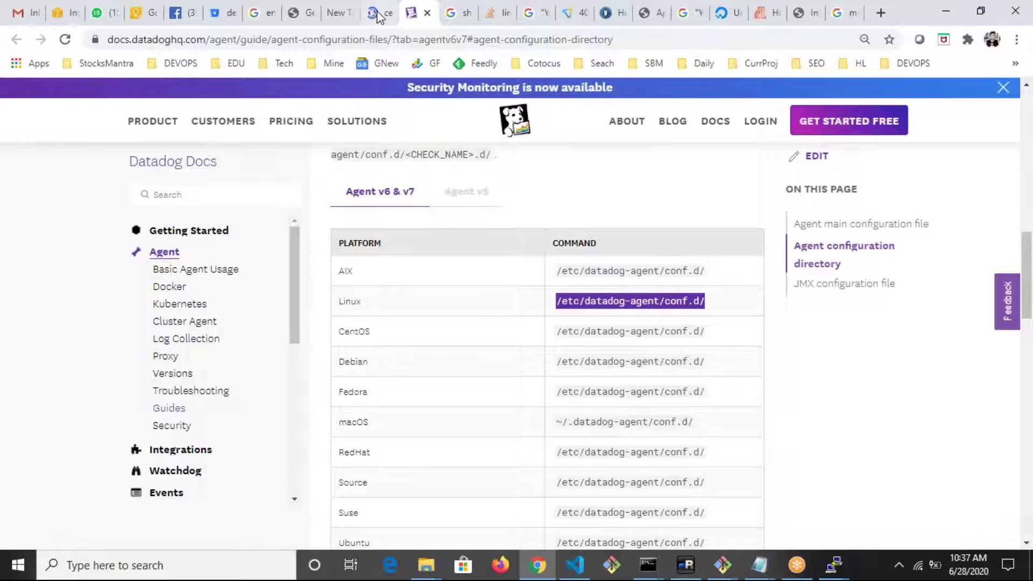
pyautogui.click(377, 16)
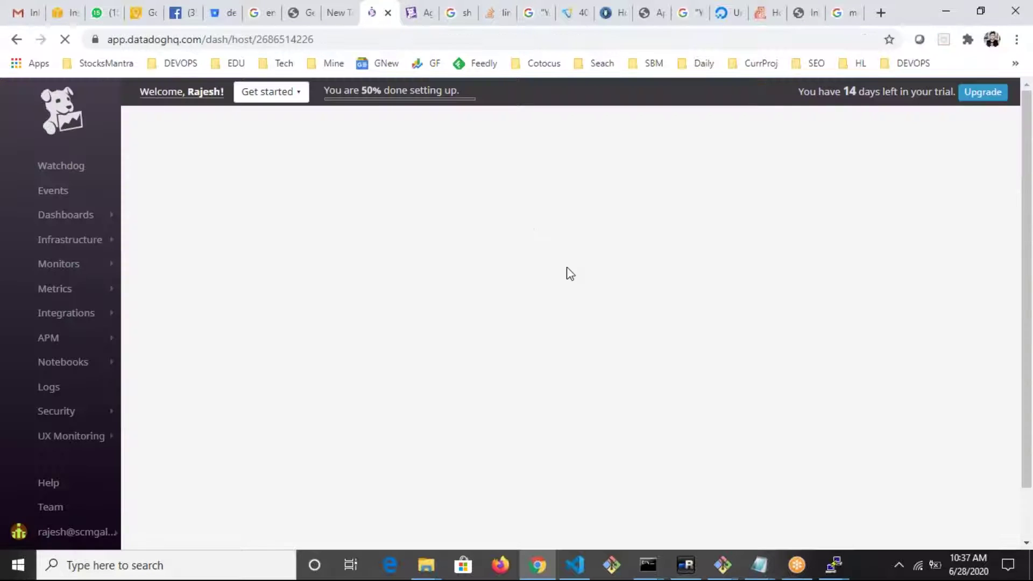
pyautogui.rightClick(897, 565)
pyautogui.click(899, 565)
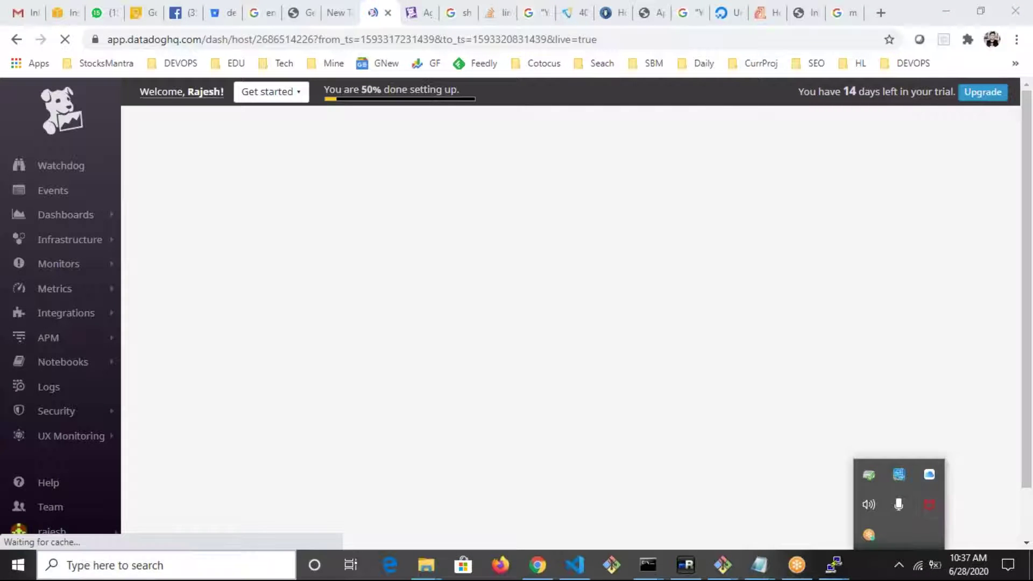
pyautogui.click(132, 561)
pyautogui.write('m')
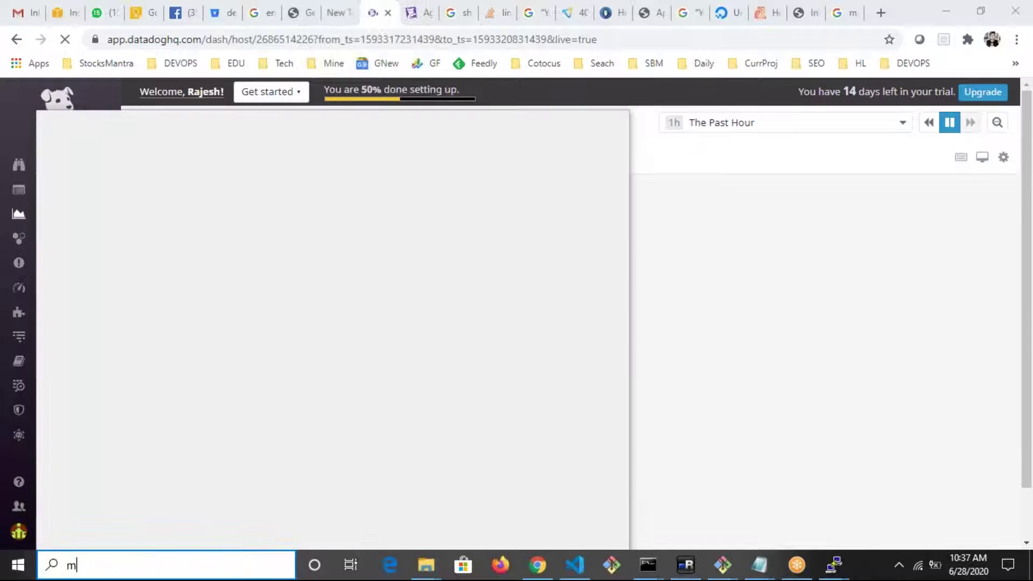
pyautogui.write('c')
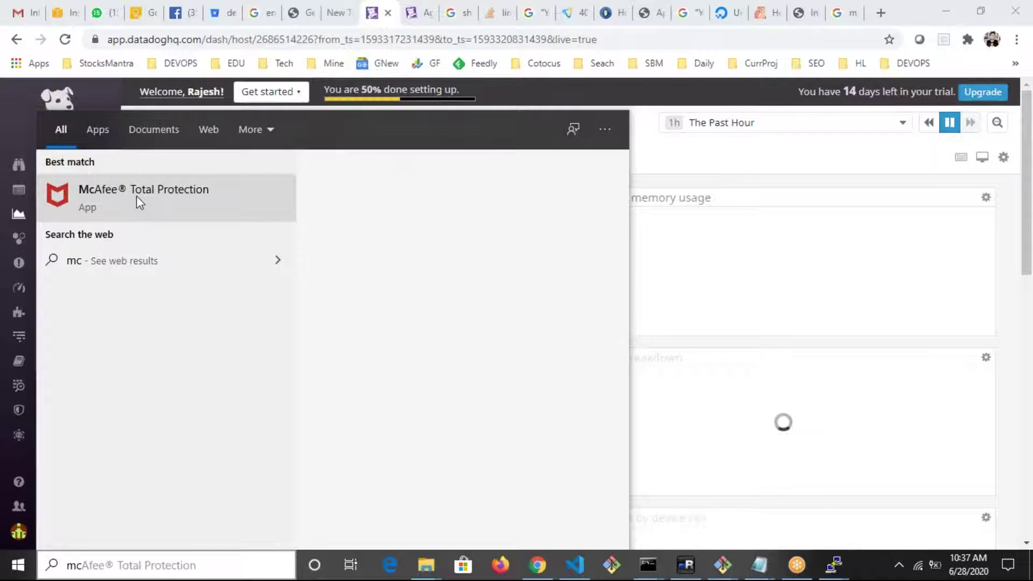
pyautogui.click(721, 161)
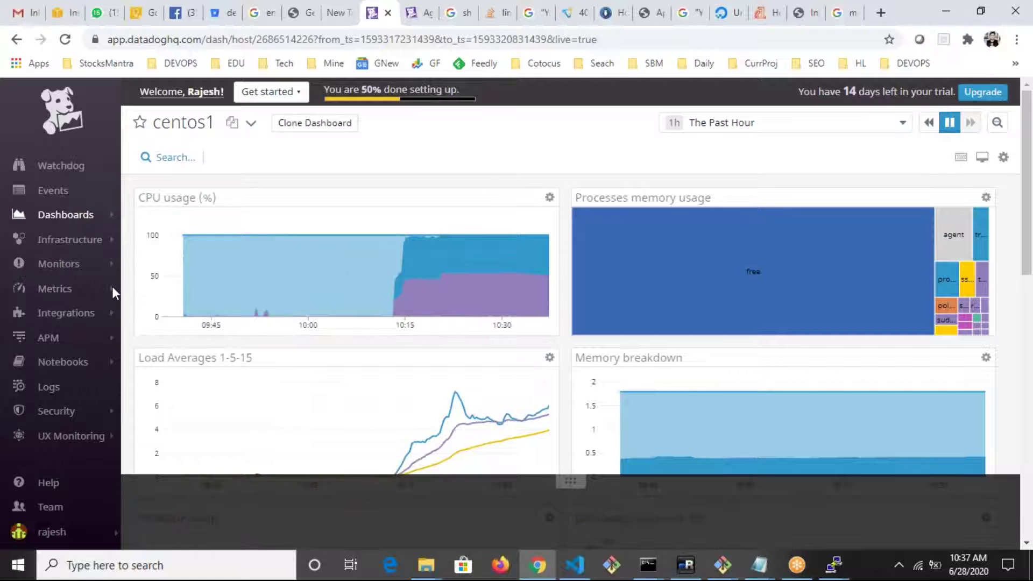
# - Start a new metric monitor with threshold alert detection and choose system.cpu.idle as its metric
pyautogui.moveTo(113, 264)
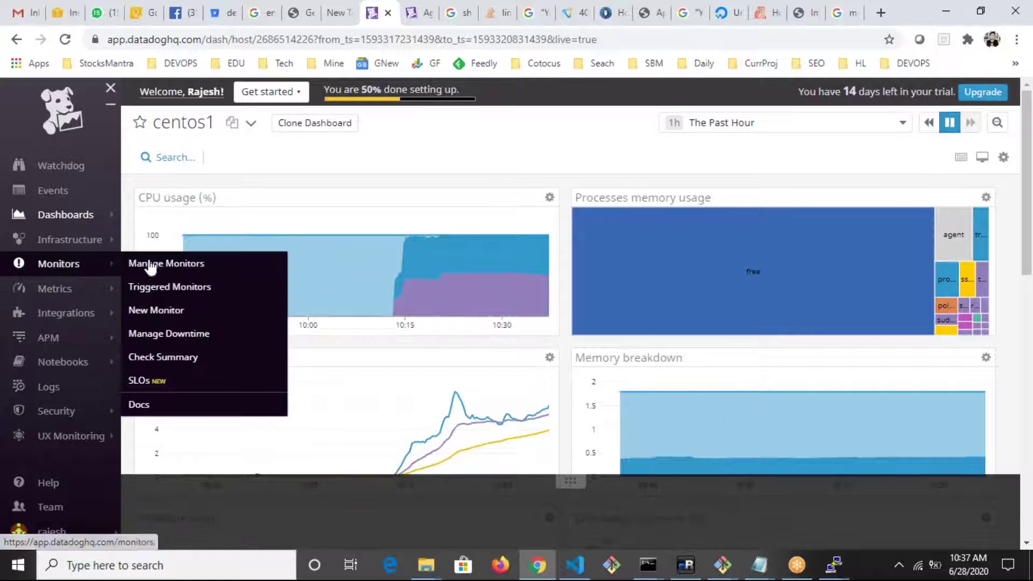
pyautogui.click(157, 312)
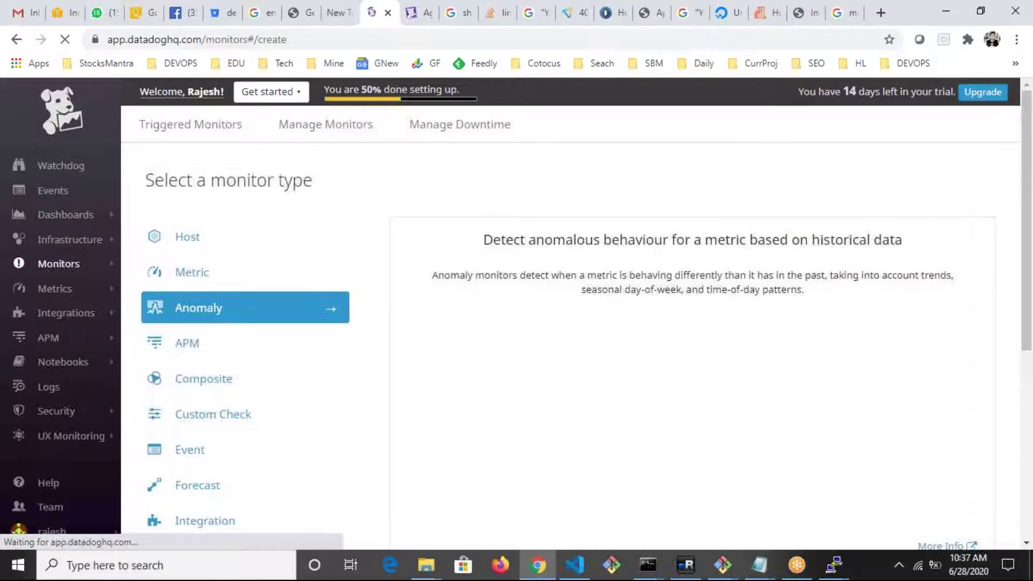
pyautogui.click(232, 278)
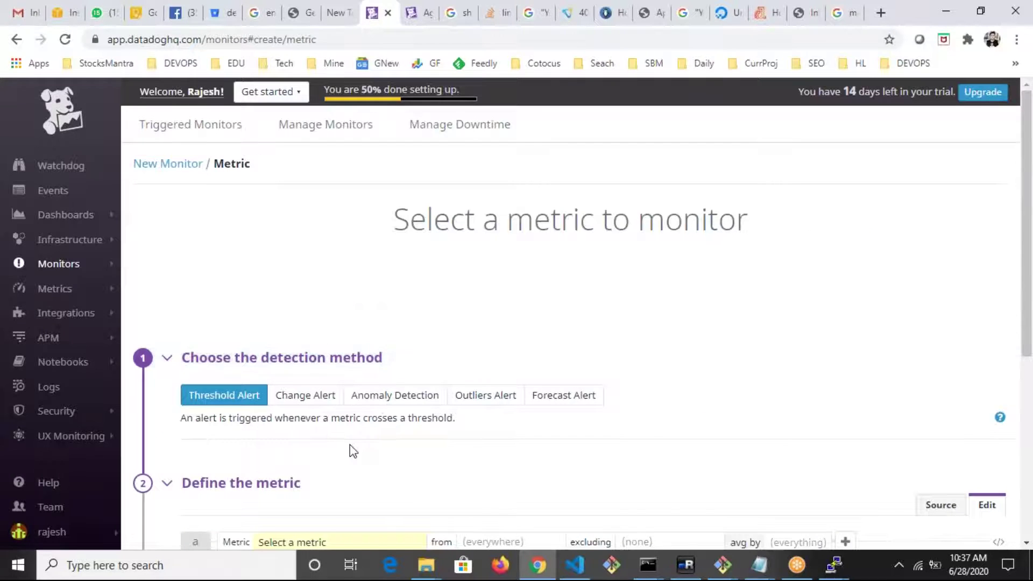
pyautogui.scroll(-3, 350, 450)
pyautogui.click(331, 396)
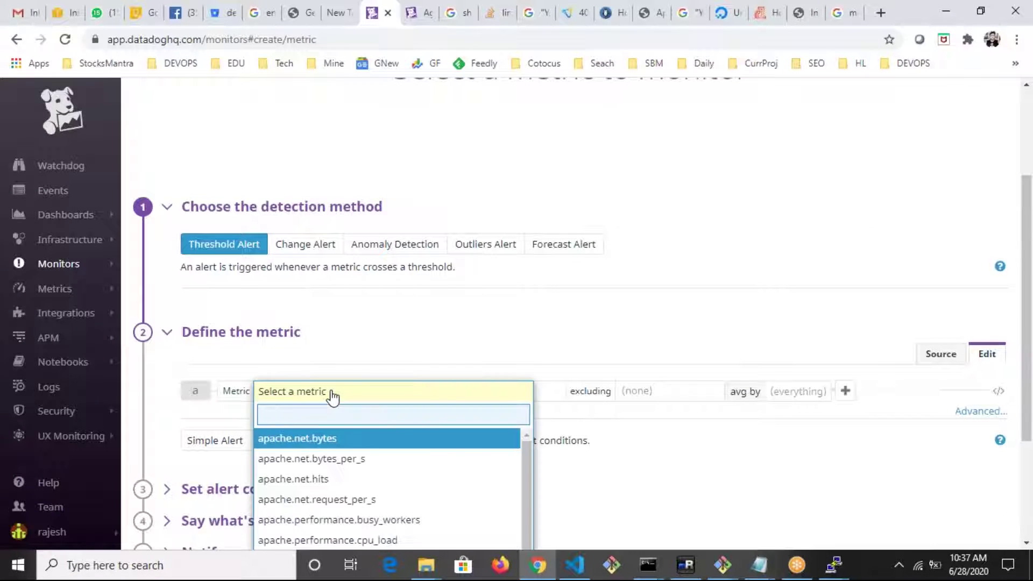
pyautogui.write('cpu')
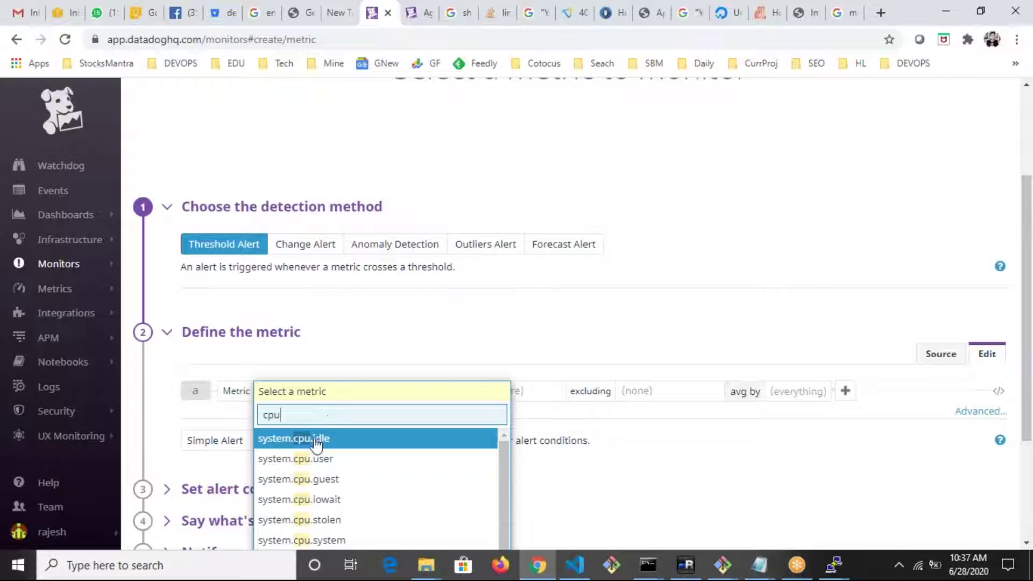
pyautogui.click(348, 440)
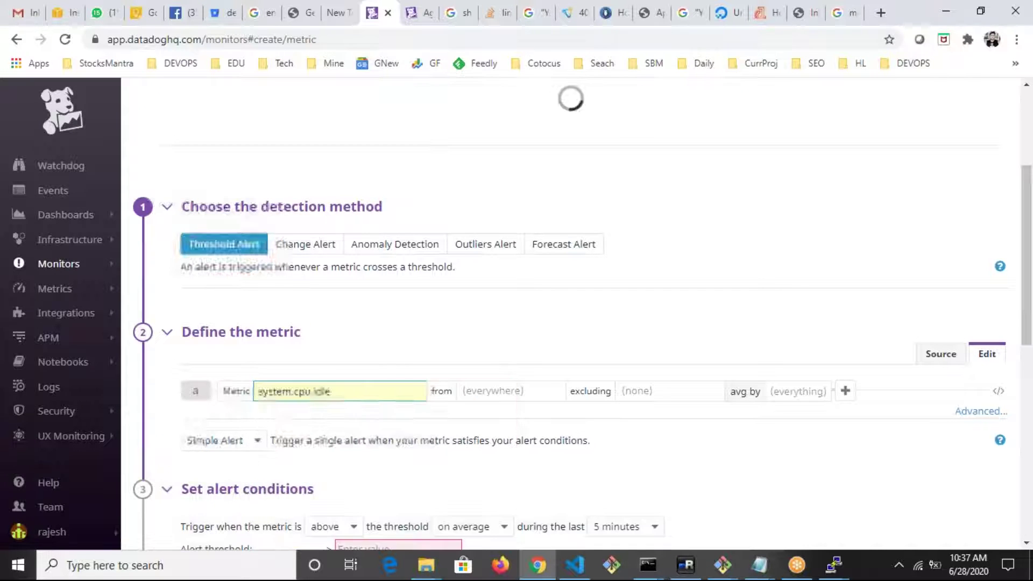
# - Set the alert conditions to a 1 minute evaluation window, an alert threshold of 50 and a warning threshold of 40
pyautogui.scroll(-3, 283, 411)
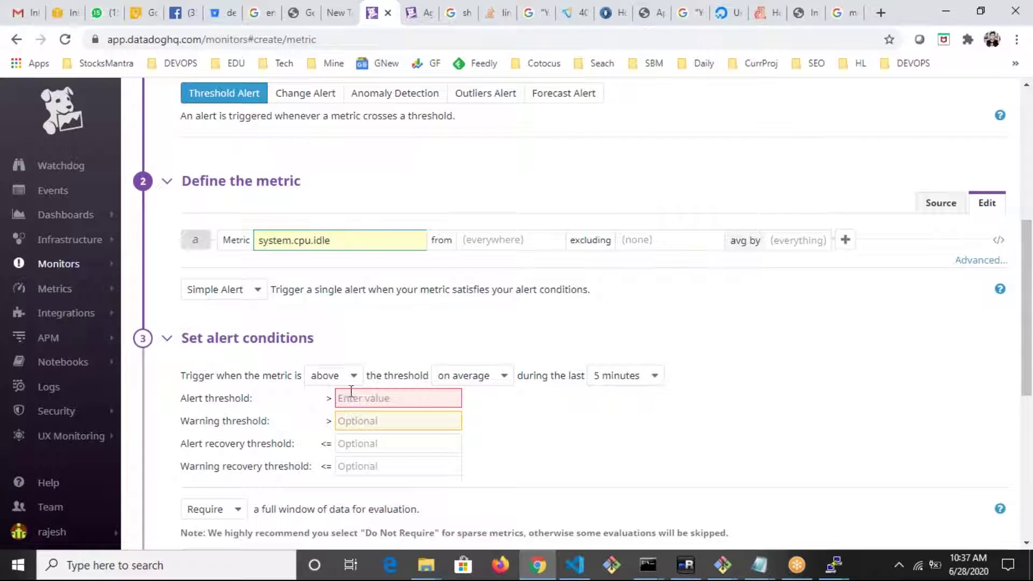
pyautogui.click(624, 376)
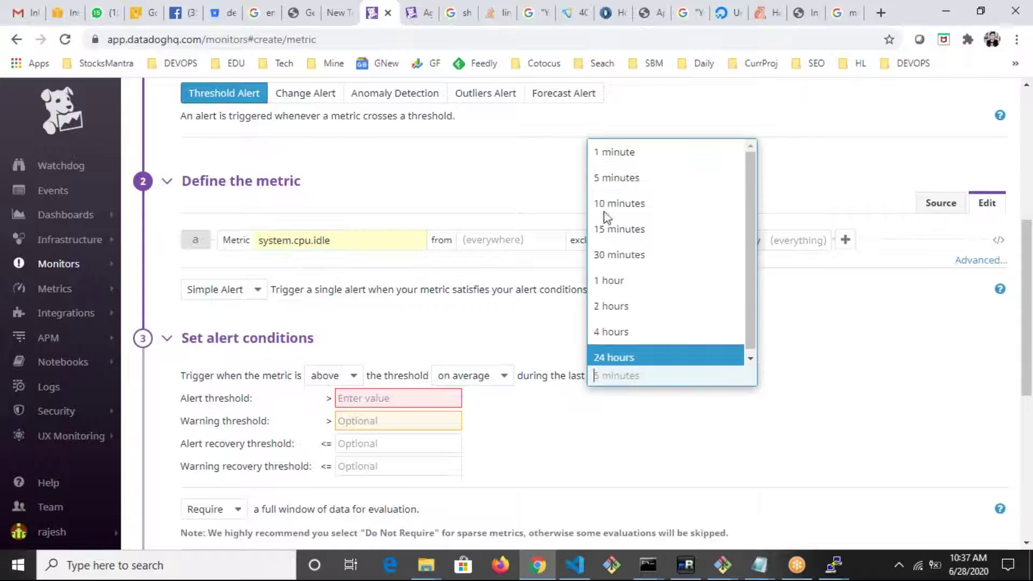
pyautogui.click(604, 155)
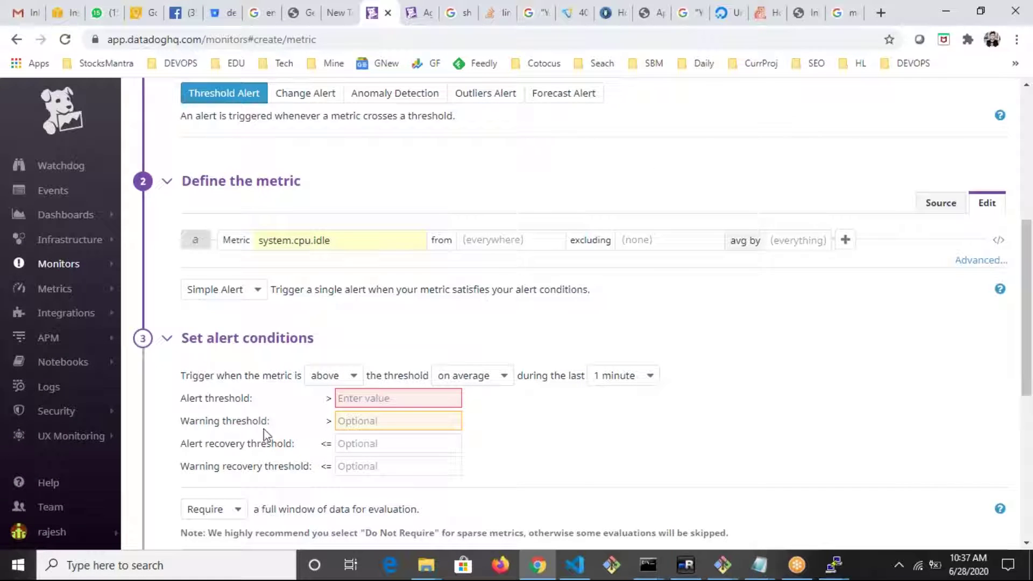
pyautogui.click(360, 402)
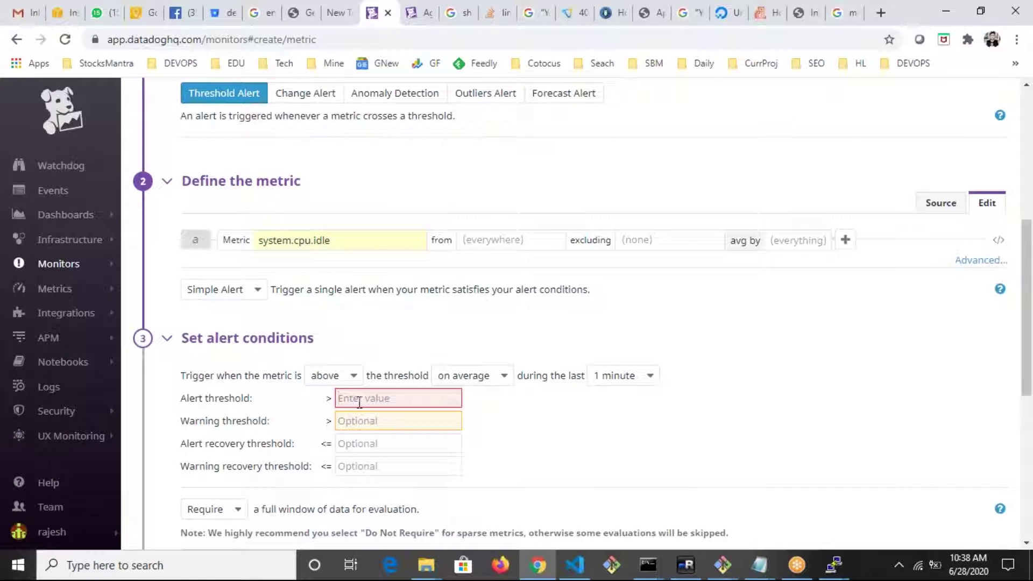
pyautogui.write('50')
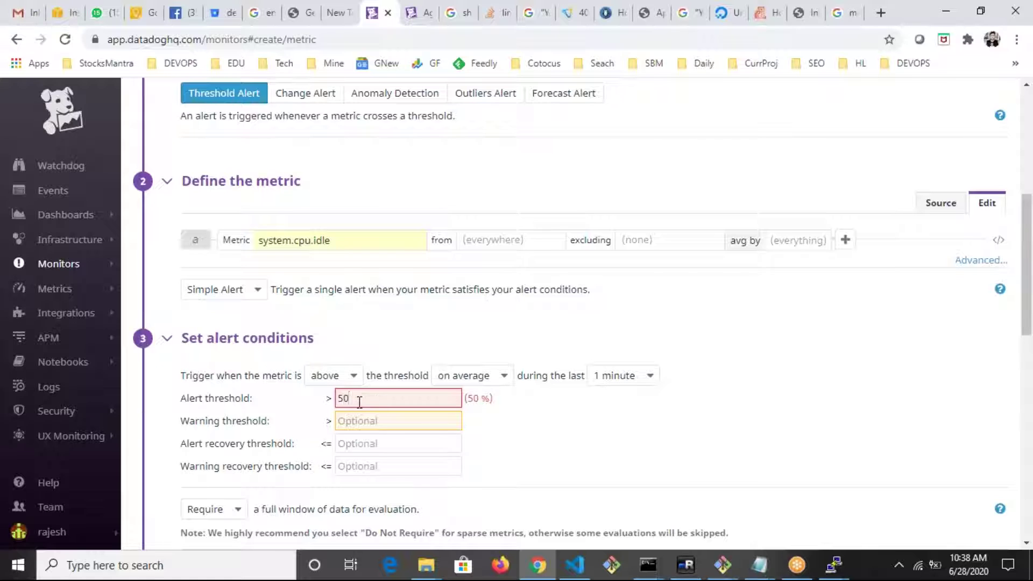
pyautogui.click(367, 422)
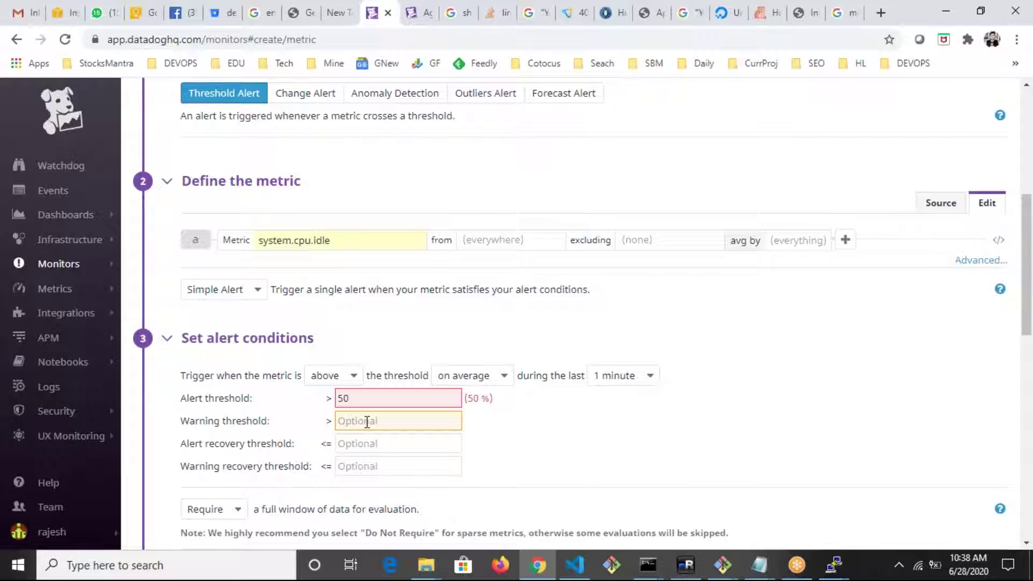
pyautogui.write('40')
pyautogui.scroll(-5, 544, 446)
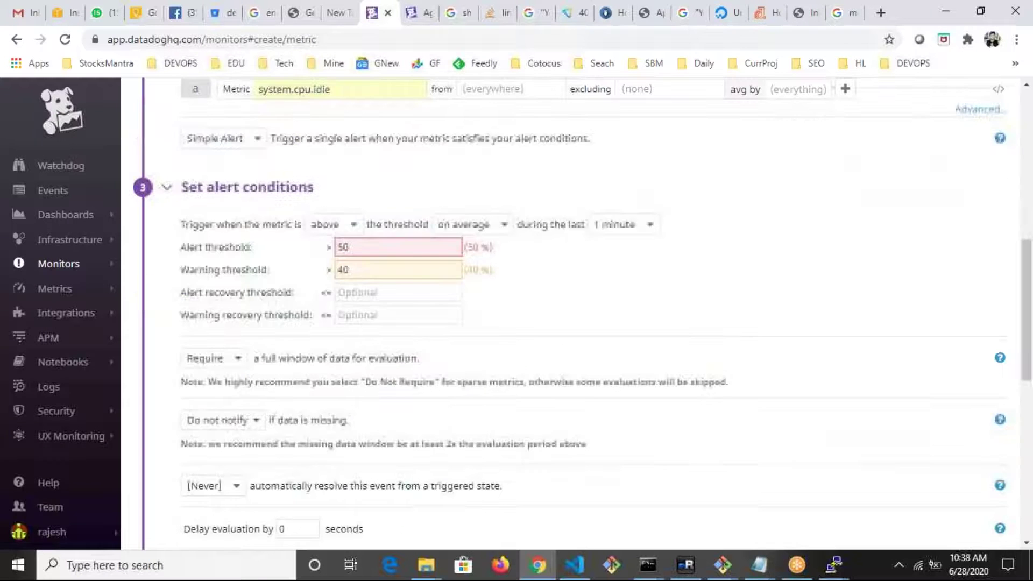
pyautogui.scroll(-4, 300, 415)
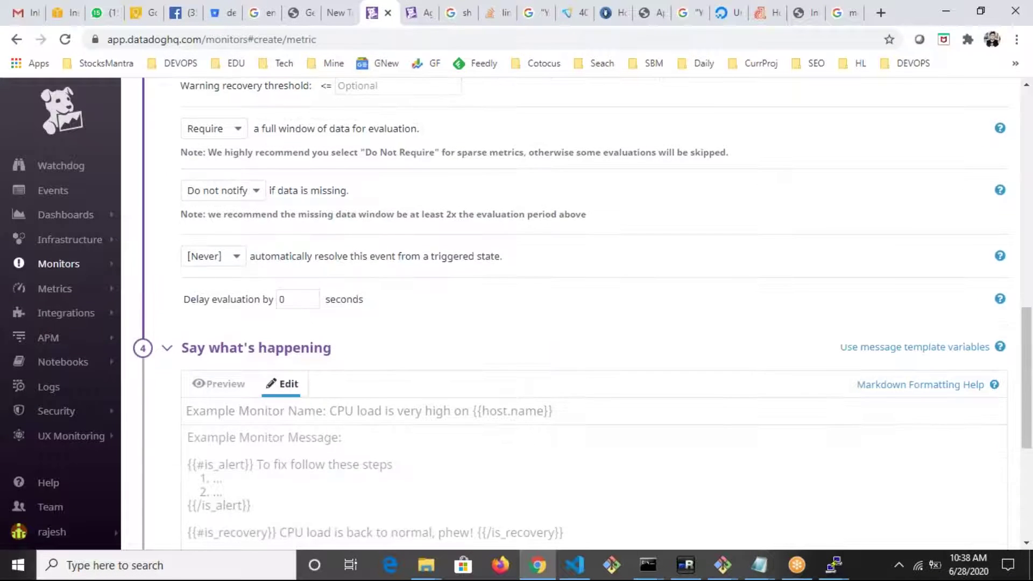
# - Enter "CPU is HIGH" as both the monitor's name and its notification message
pyautogui.click(263, 260)
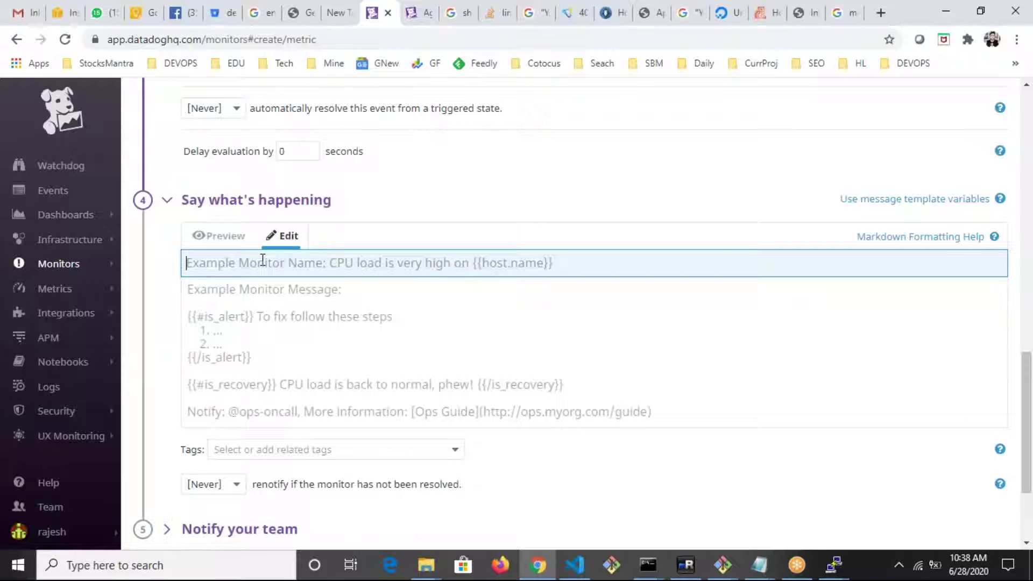
pyautogui.write('PUC')
pyautogui.press('BackSpace')
pyautogui.press('BackSpace')
pyautogui.press('BackSpace')
pyautogui.write('CPU is')
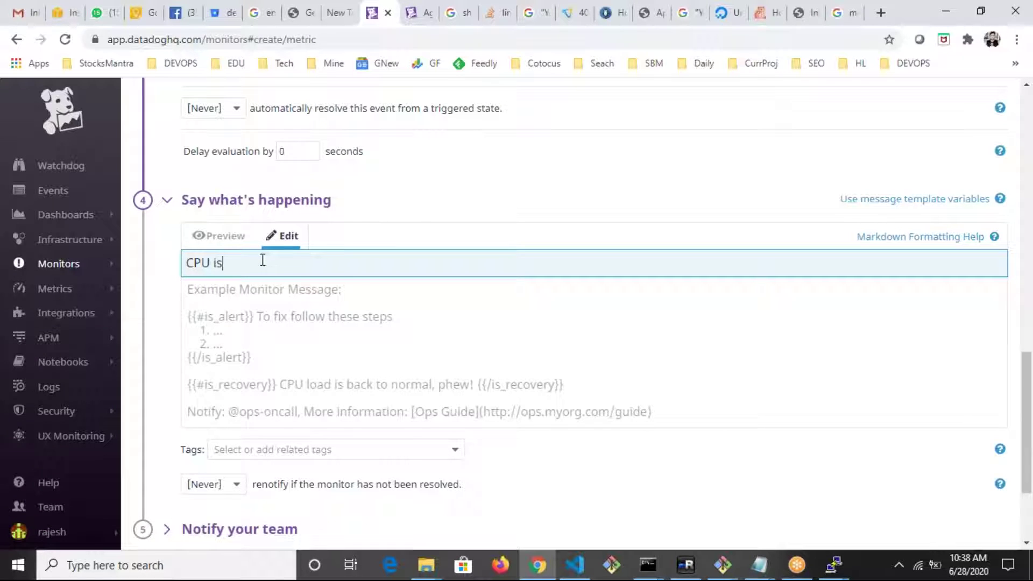
pyautogui.write(' HIGH')
pyautogui.hotkey('ctrl', 'a')
pyautogui.hotkey('ctrl', 'c')
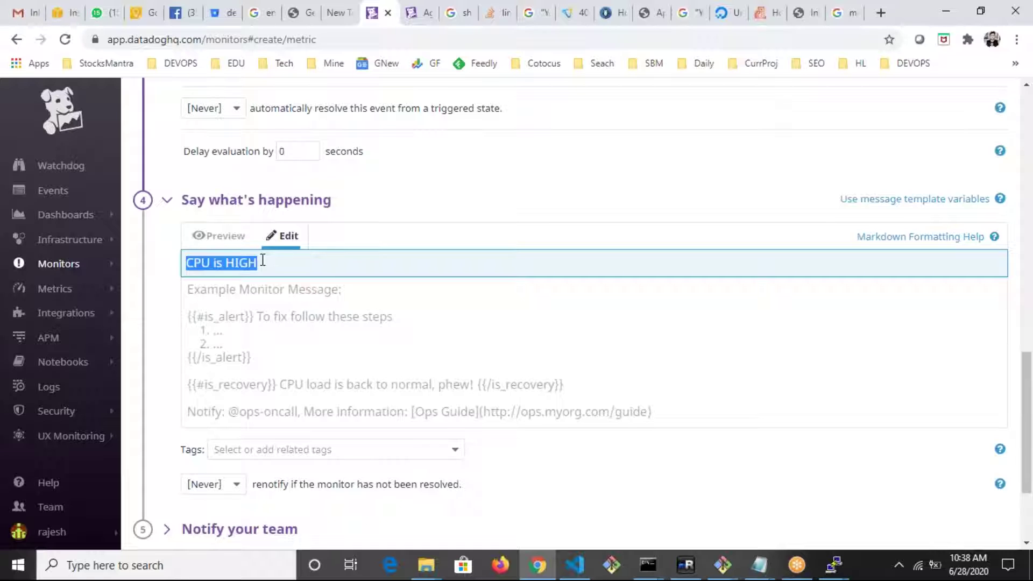
pyautogui.click(303, 345)
pyautogui.hotkey('ctrl', 'v')
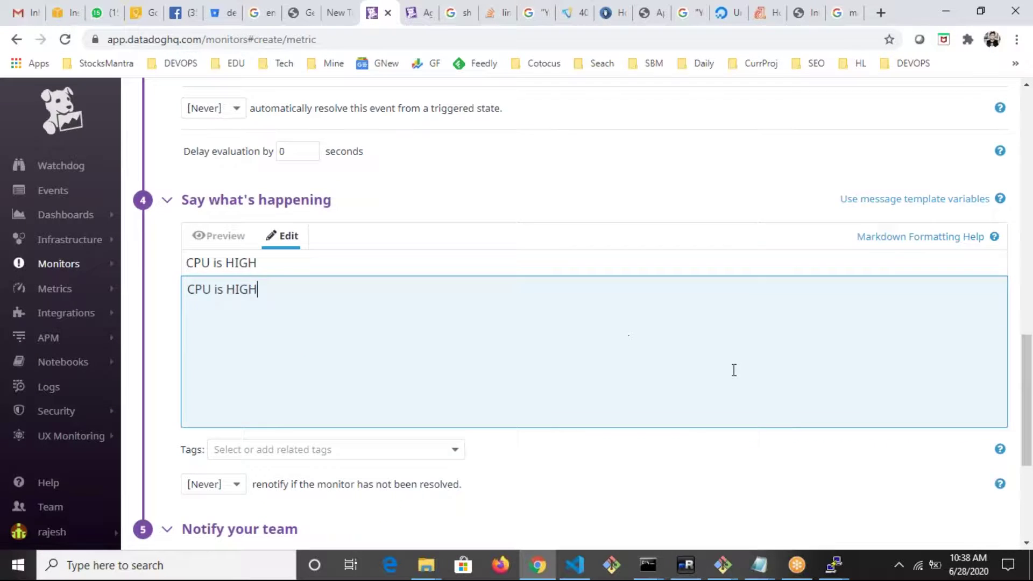
# - Add the account owner as the monitor's notification recipient and save the monitor
pyautogui.scroll(-5, 967, 468)
pyautogui.click(185, 312)
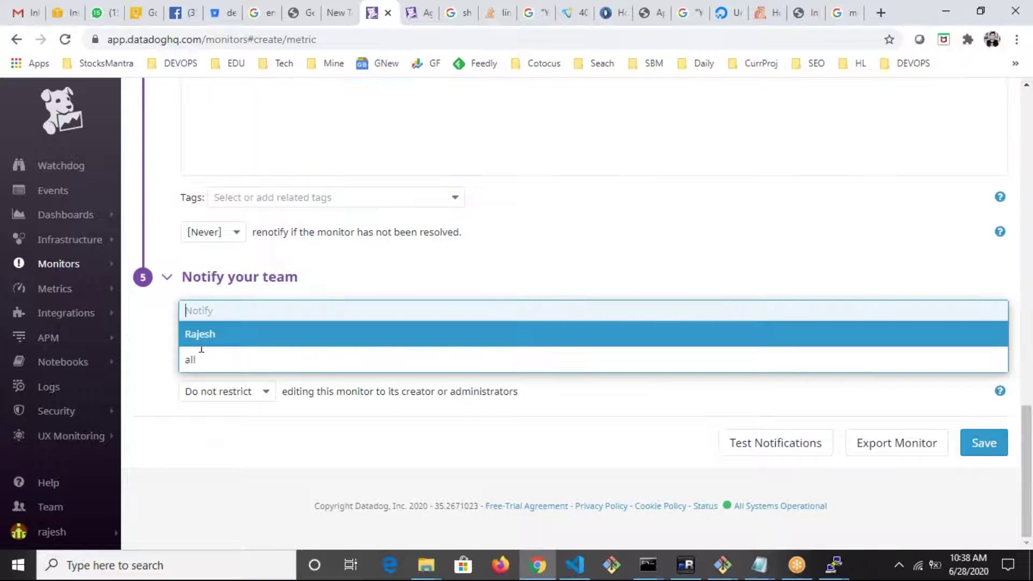
pyautogui.click(200, 345)
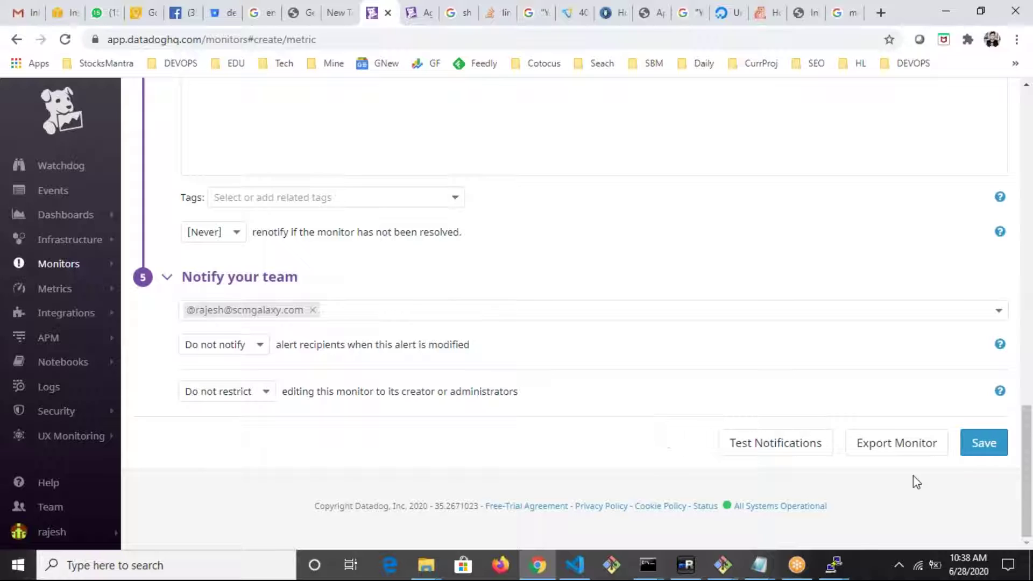
pyautogui.click(984, 443)
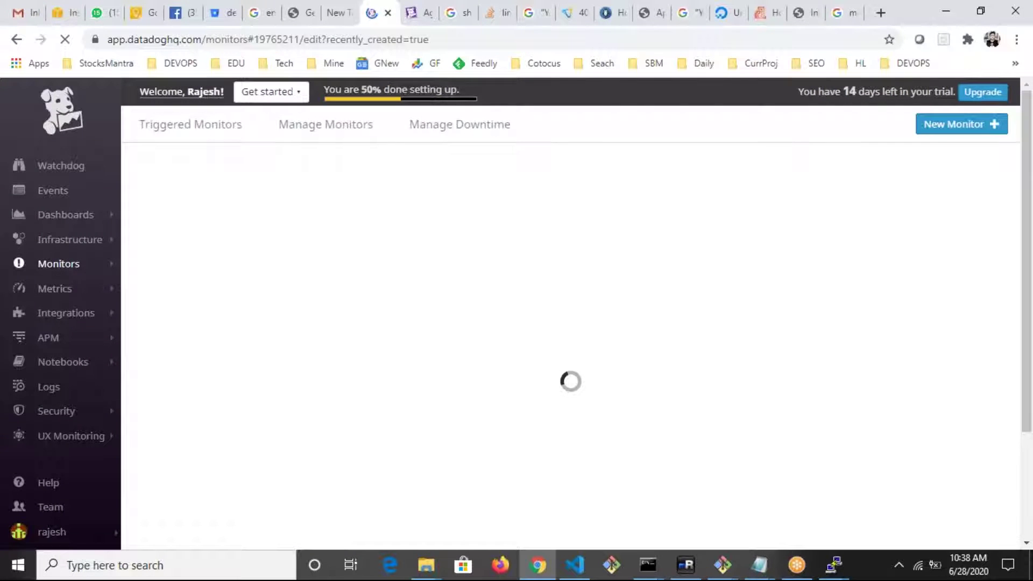
# - Review the saved CPU monitor's settings and open the list of all monitors to check their statuses
pyautogui.moveTo(56, 286)
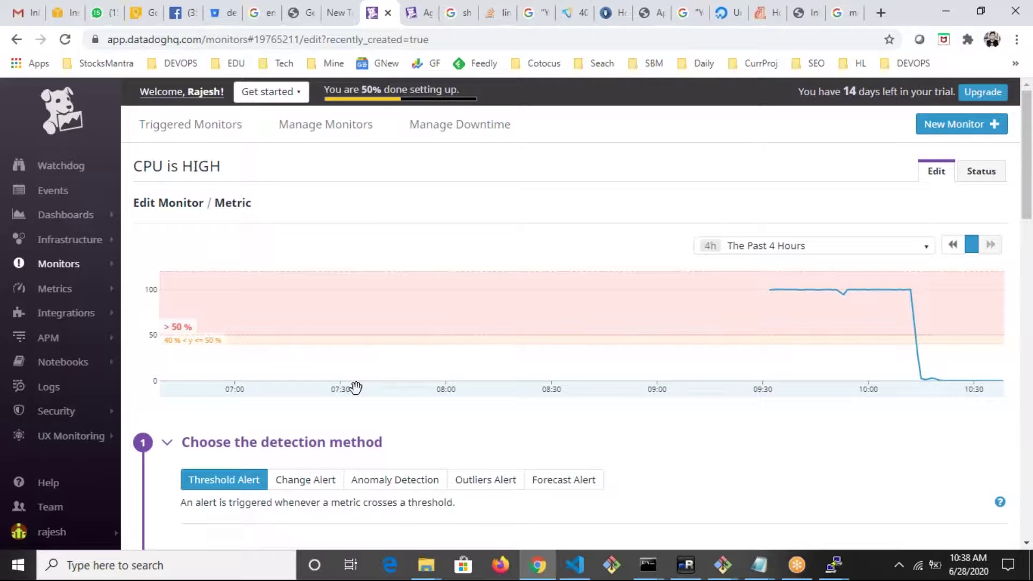
pyautogui.scroll(-8, 355, 388)
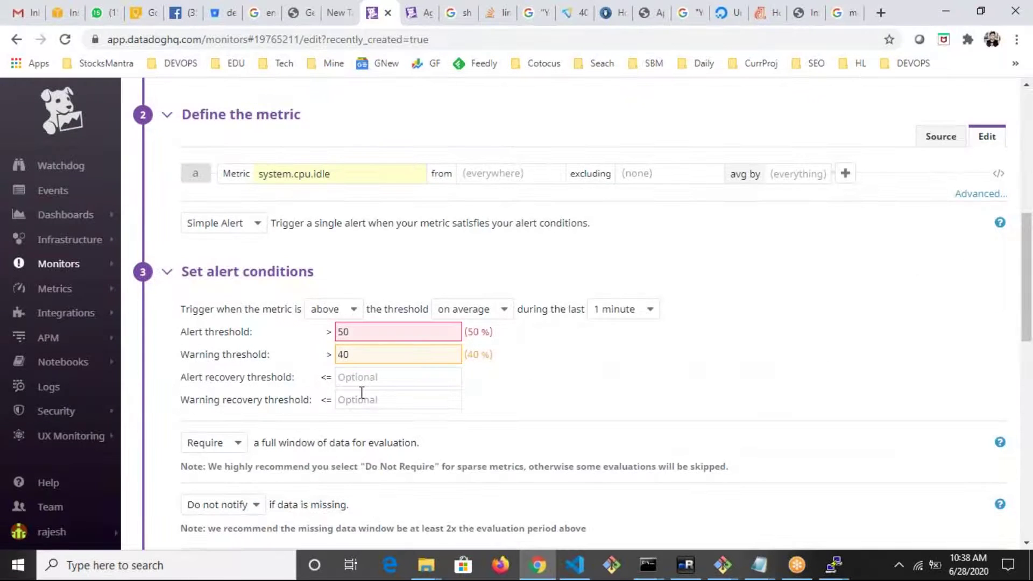
pyautogui.scroll(-6, 361, 393)
pyautogui.scroll(15, 428, 418)
pyautogui.moveTo(75, 269)
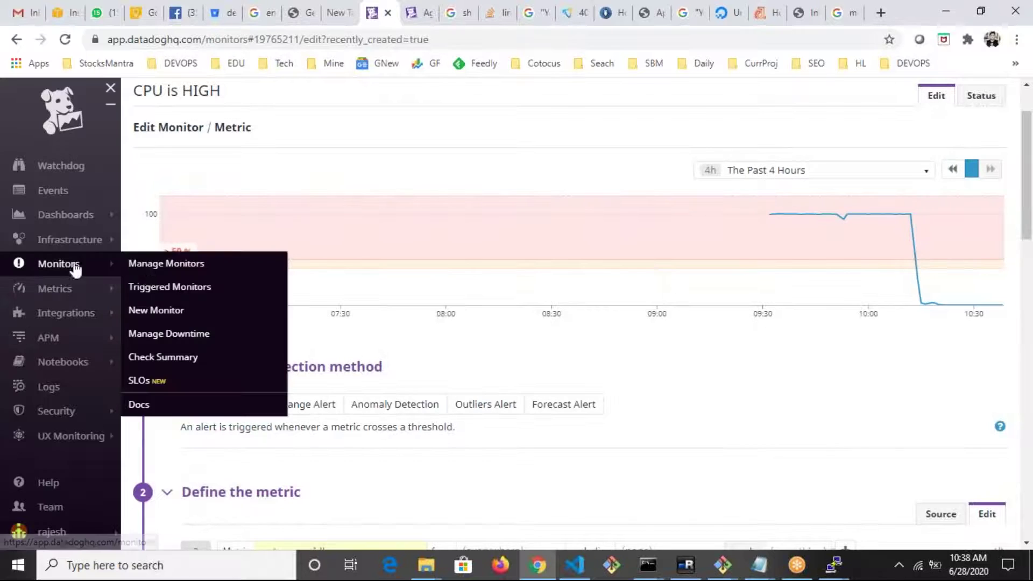
pyautogui.click(156, 274)
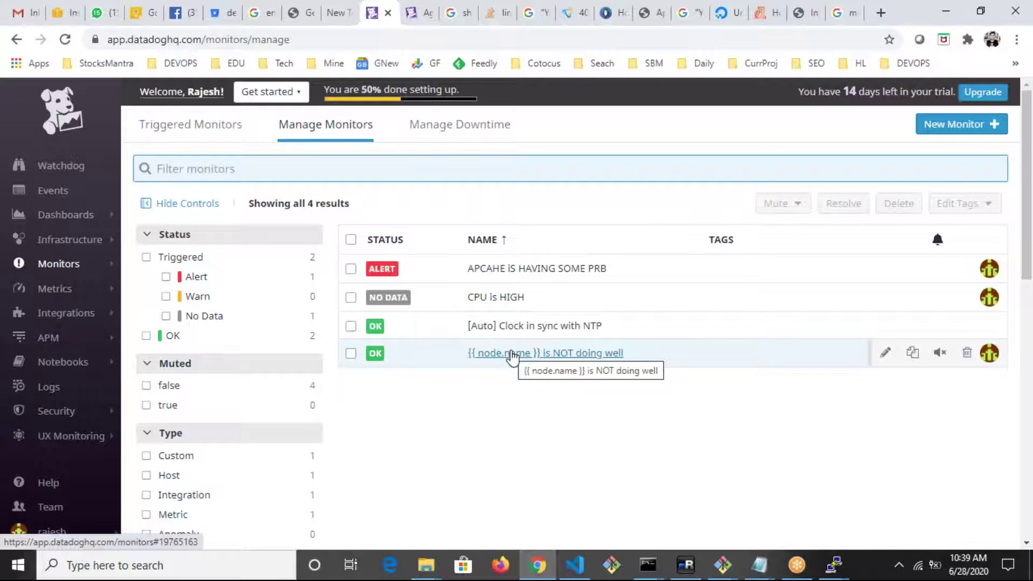
# - Create a new timeboard dashboard with the default name
pyautogui.moveTo(64, 215)
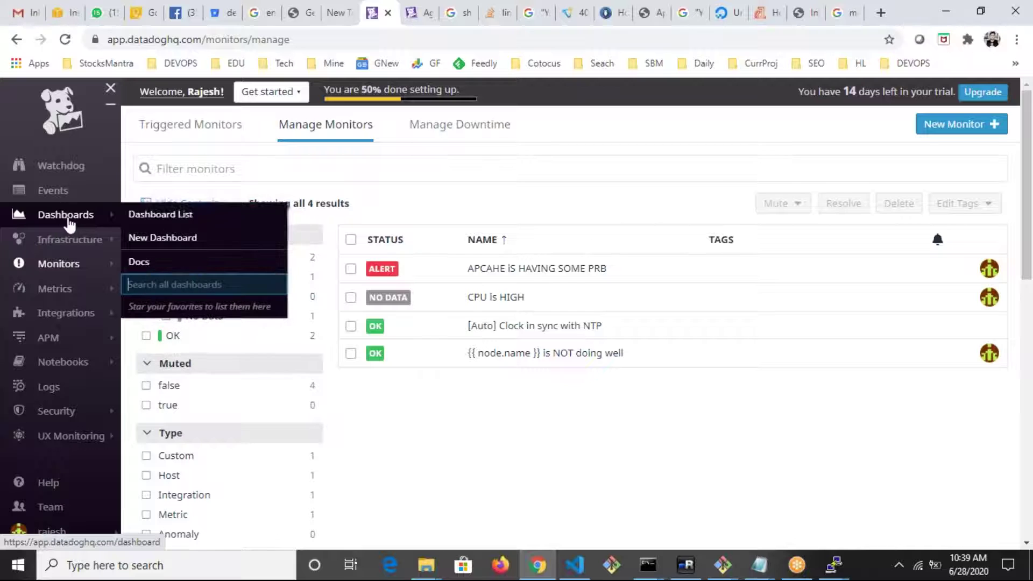
pyautogui.click(178, 240)
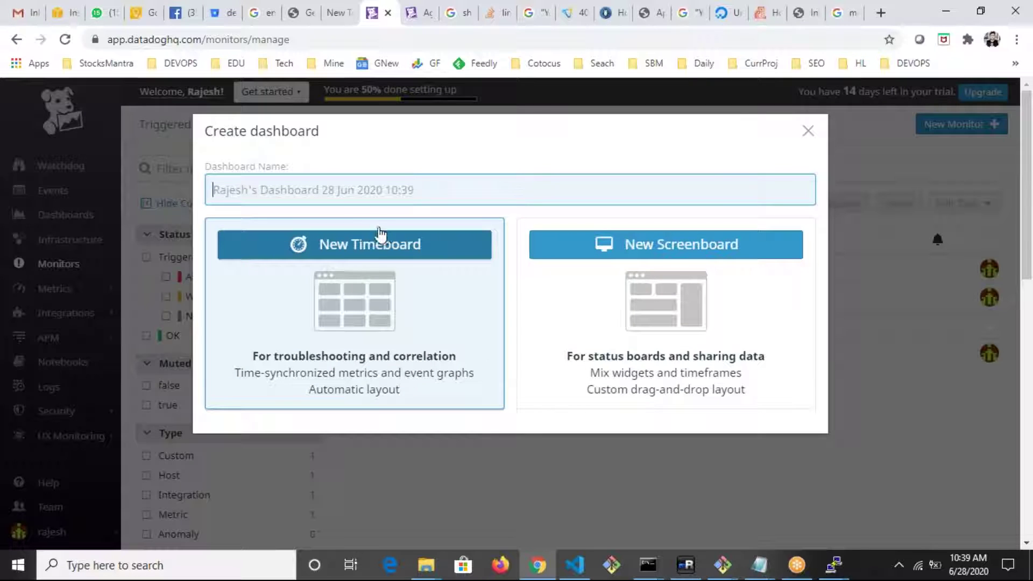
pyautogui.click(380, 247)
pyautogui.click(385, 195)
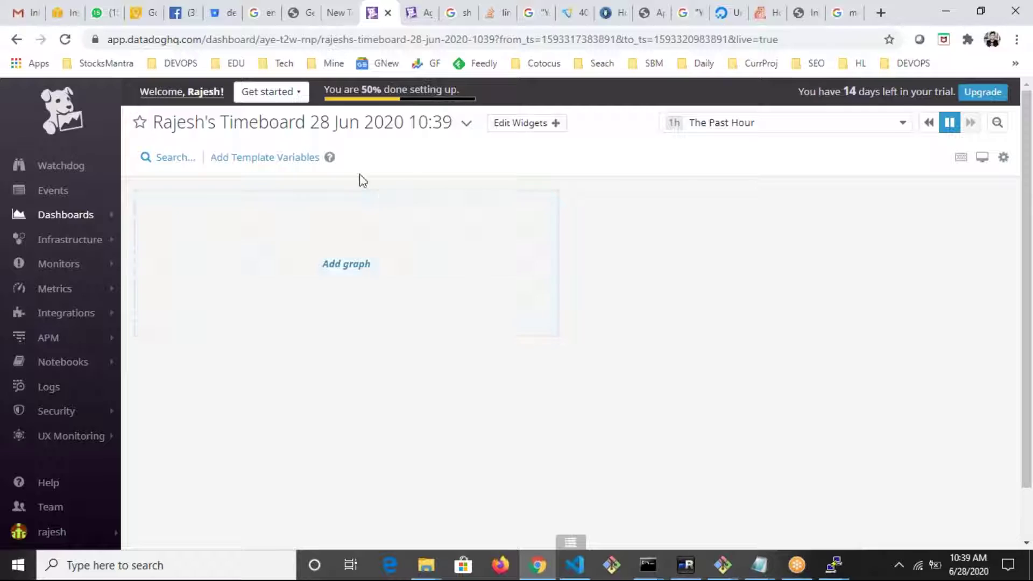
# - Add a Query Value widget showing the system.cpu.idle metric to the timeboard and save it
pyautogui.click(359, 269)
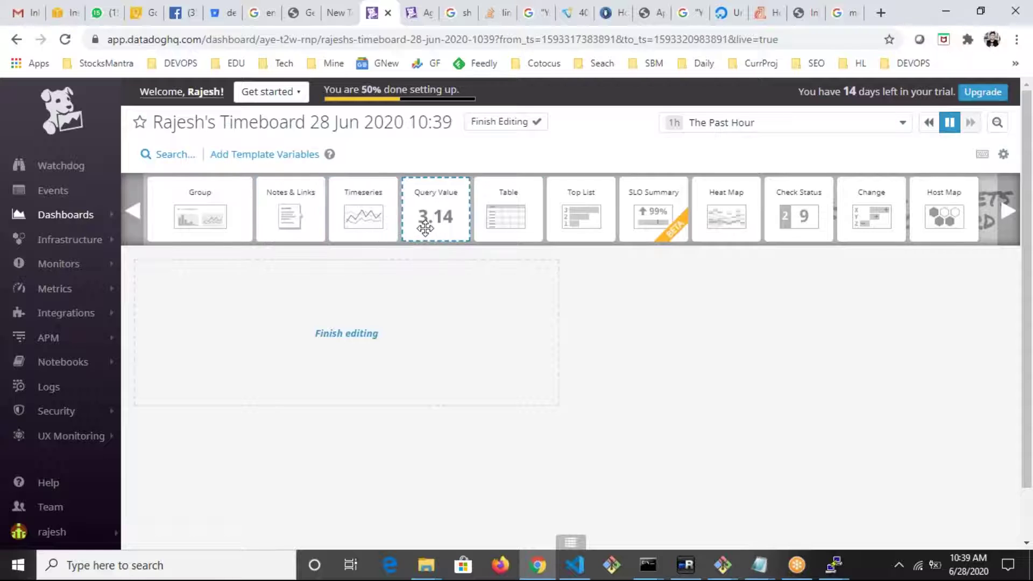
pyautogui.moveTo(422, 217); pyautogui.dragTo(323, 341)
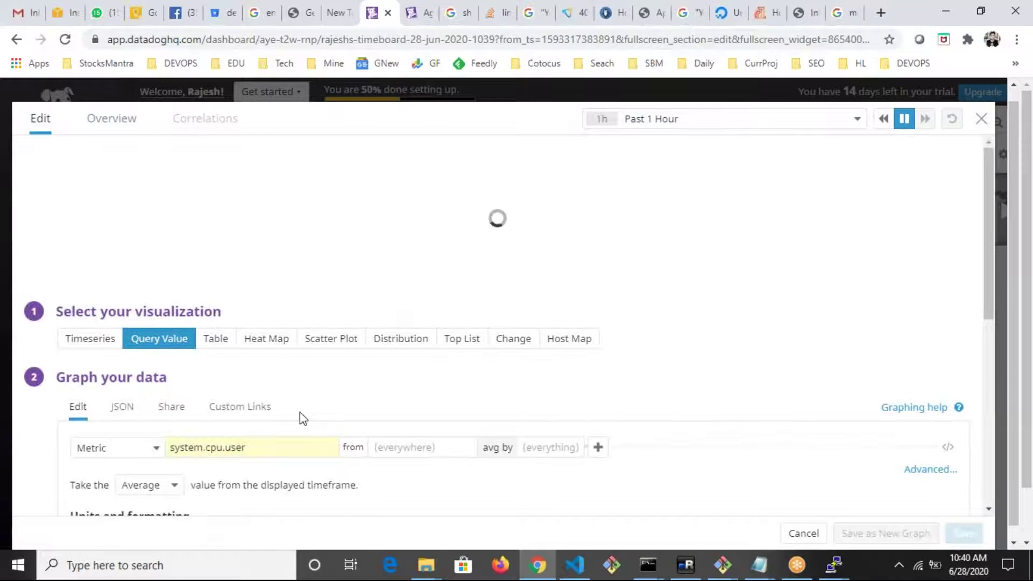
pyautogui.scroll(-1, 306, 431)
pyautogui.scroll(1, 307, 432)
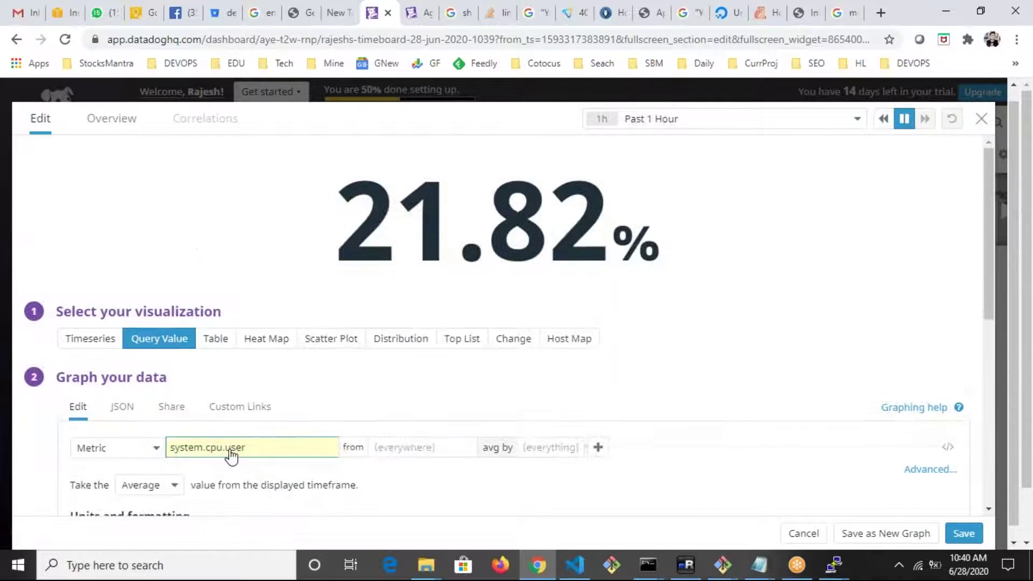
pyautogui.click(256, 461)
pyautogui.write('cpu')
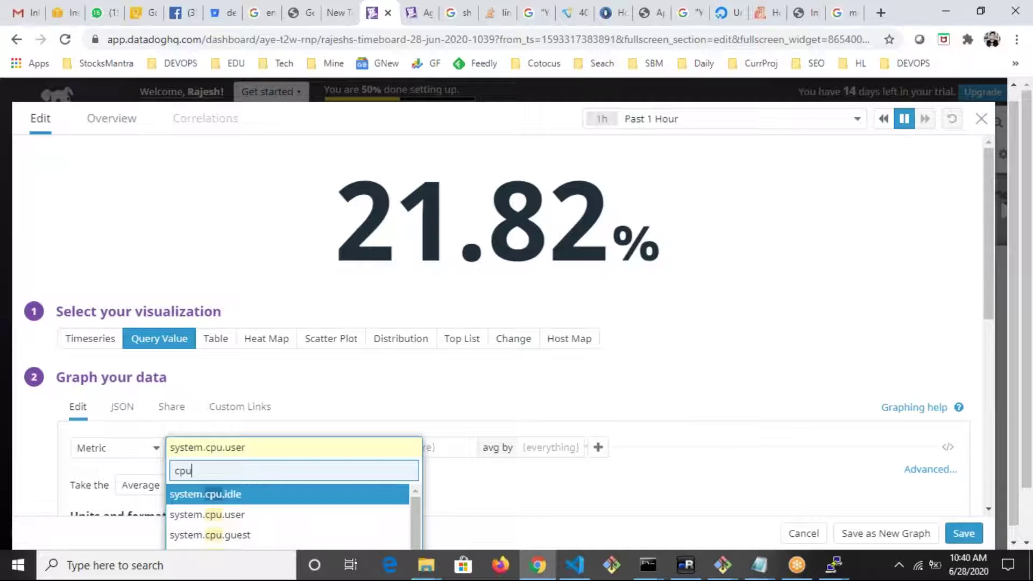
pyautogui.click(243, 494)
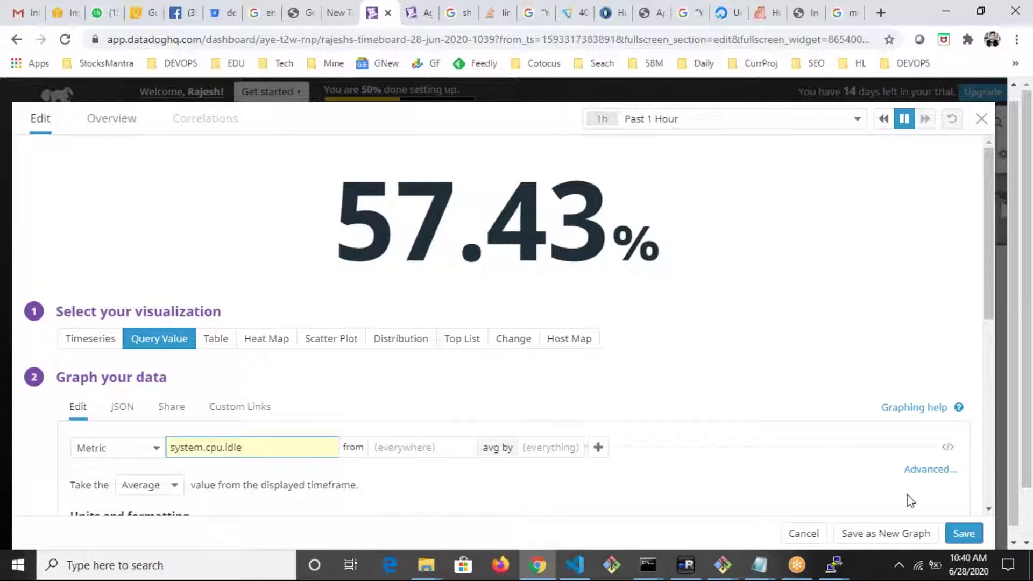
pyautogui.click(964, 533)
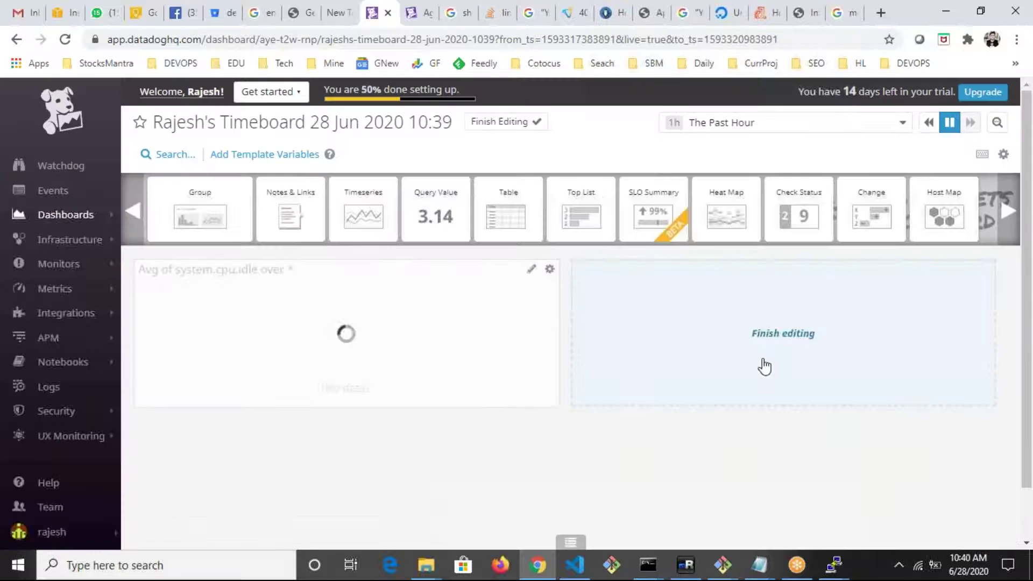
pyautogui.click(768, 339)
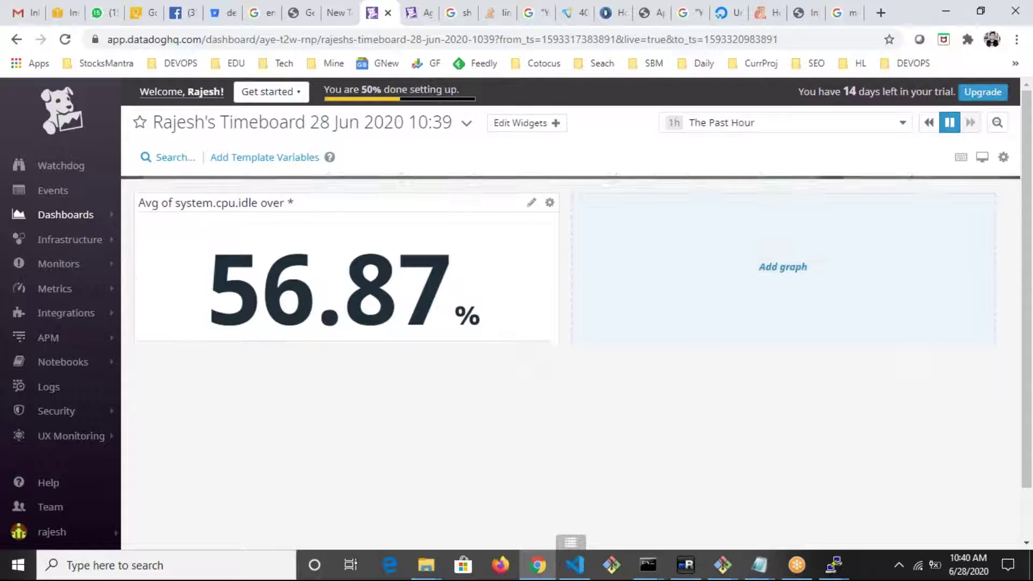
pyautogui.click(775, 266)
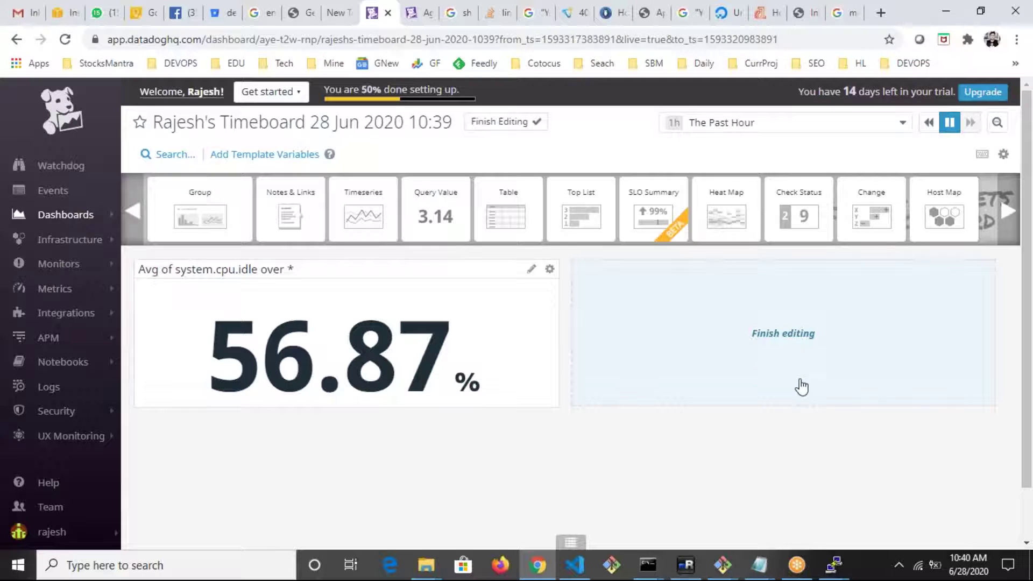
pyautogui.click(789, 361)
pyautogui.click(772, 277)
# - Add a second Query Value widget for the apache.net.request_per_s metric beside the CPU idle widget and save it
pyautogui.moveTo(437, 211); pyautogui.dragTo(719, 334)
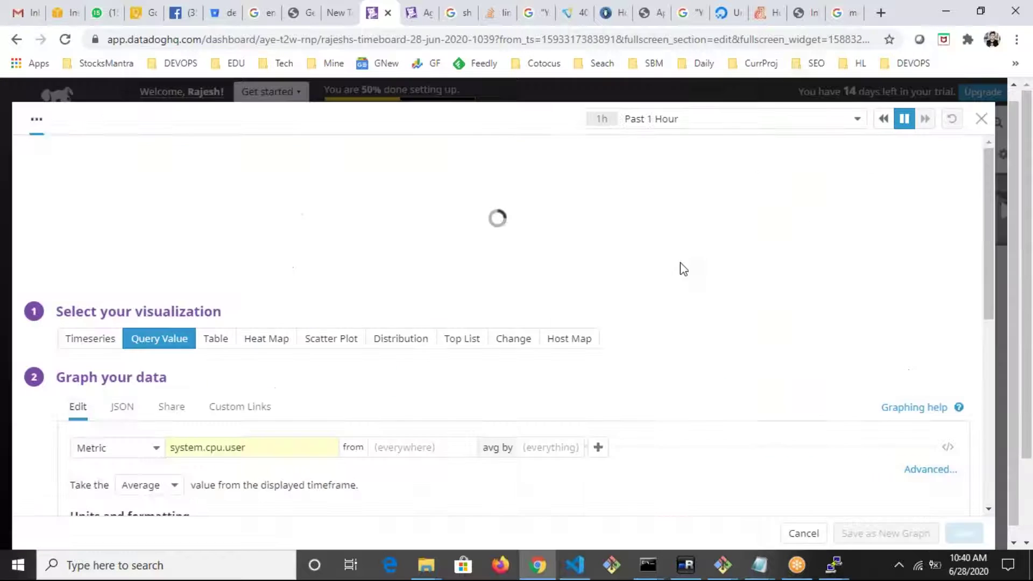
pyautogui.moveTo(683, 270); pyautogui.dragTo(420, 300)
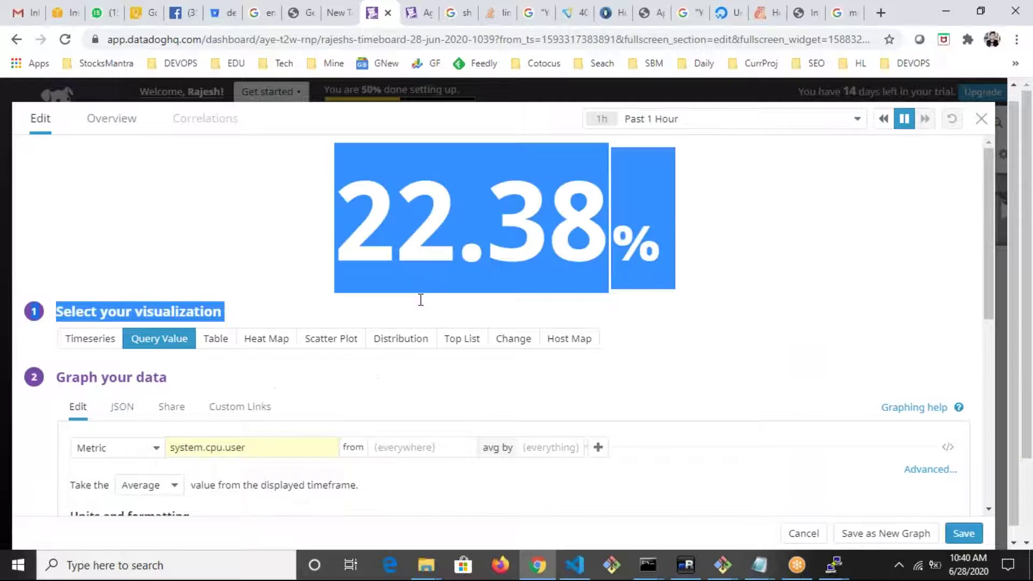
pyautogui.click(259, 449)
pyautogui.click(260, 458)
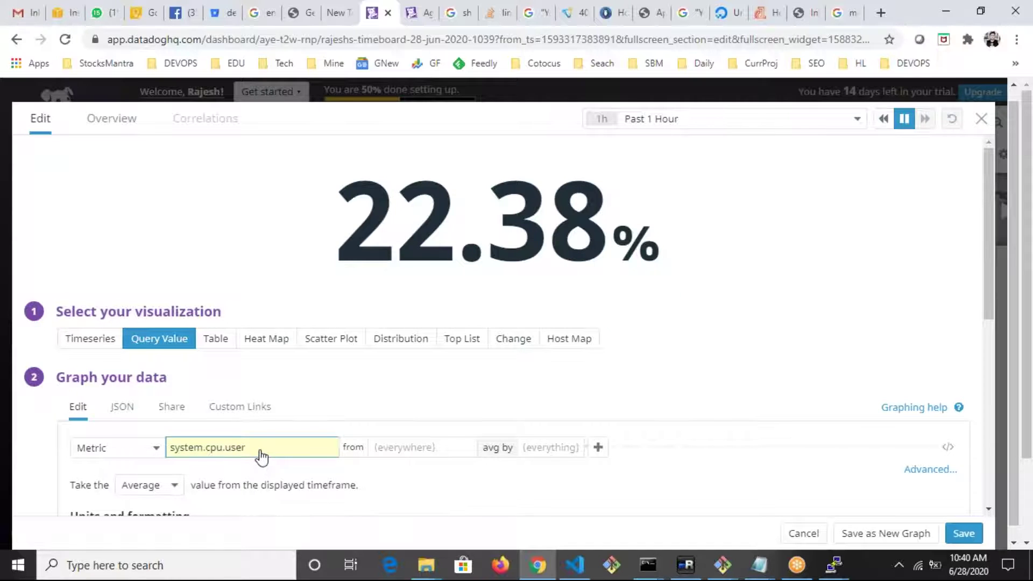
pyautogui.click(260, 459)
pyautogui.write('apac')
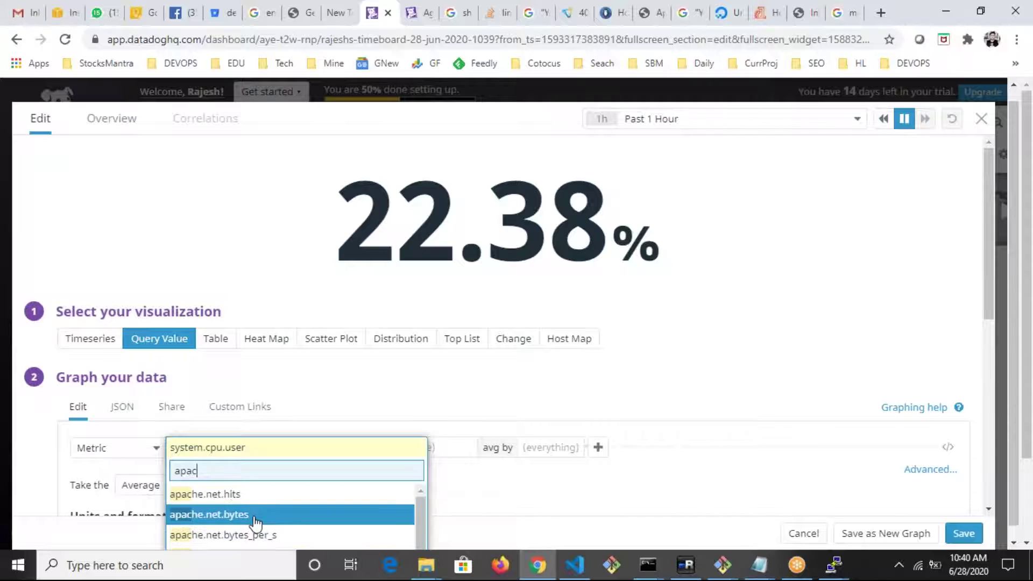
pyautogui.write('he re')
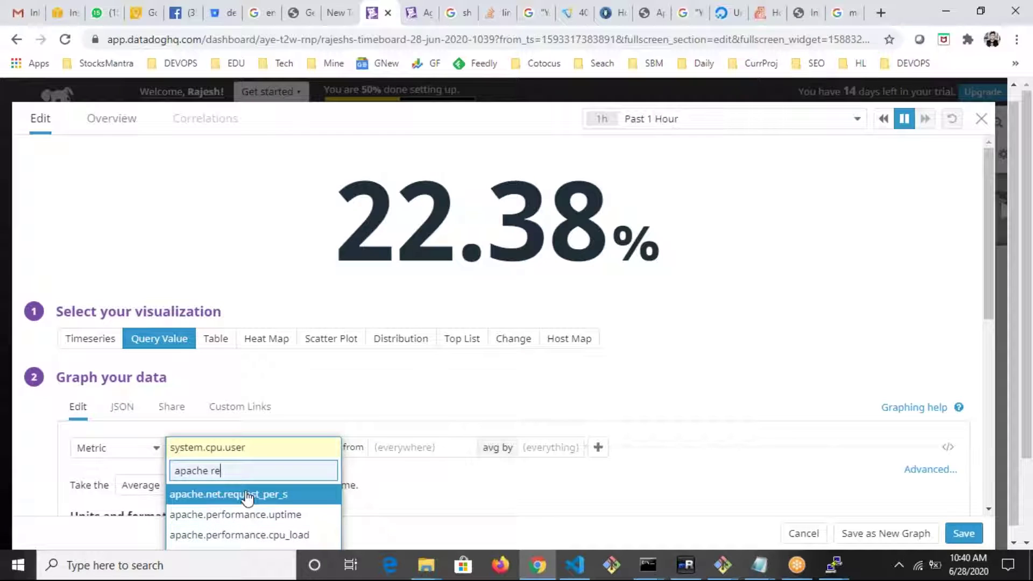
pyautogui.click(248, 495)
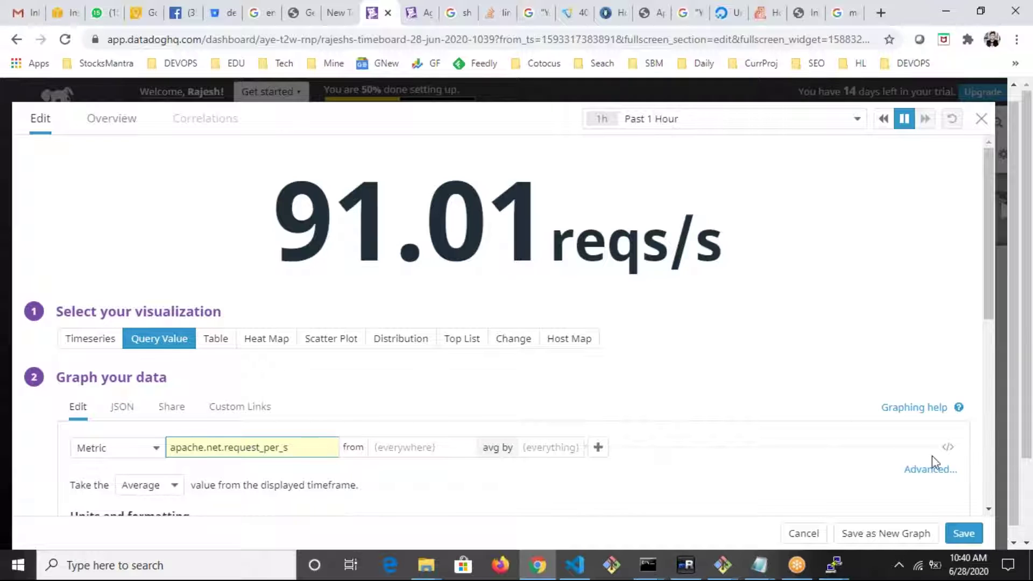
pyautogui.click(963, 533)
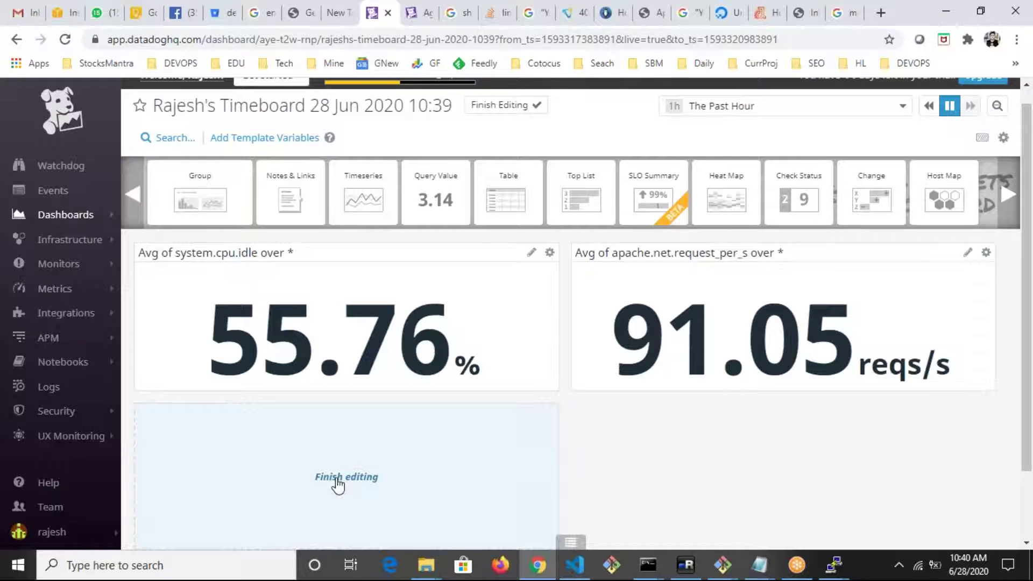
# - Add a Timeseries widget graphing the system.mem.free metric below the CPU idle widget and save it
pyautogui.click(336, 479)
pyautogui.click(349, 410)
pyautogui.moveTo(363, 187); pyautogui.dragTo(452, 466)
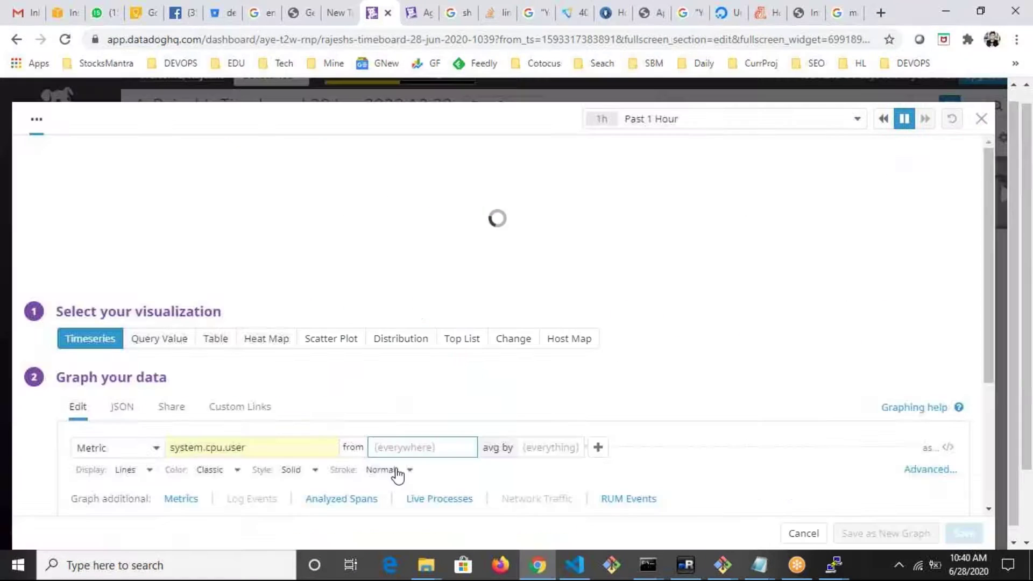
pyautogui.click(261, 455)
pyautogui.write('mem')
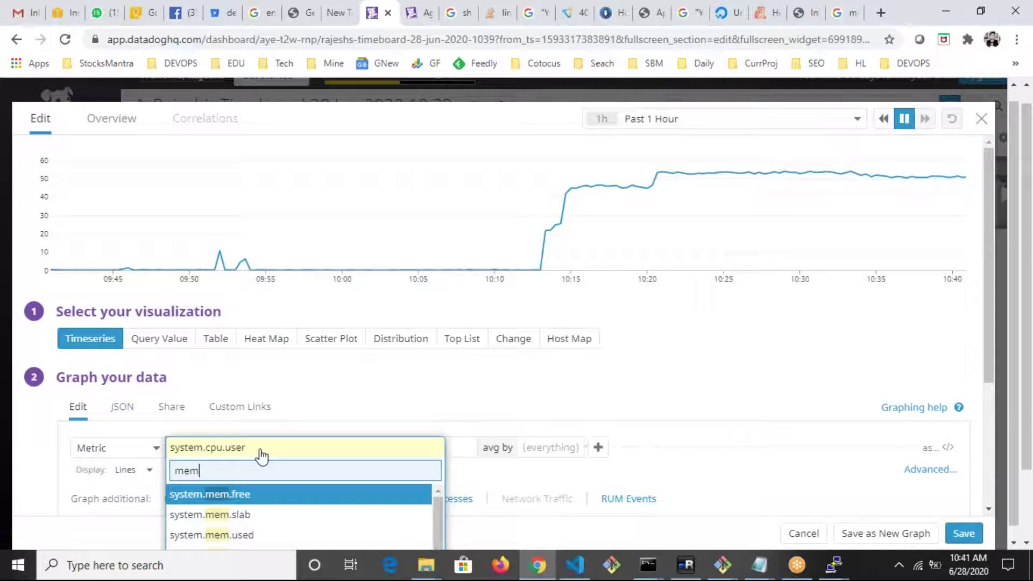
pyautogui.write('or')
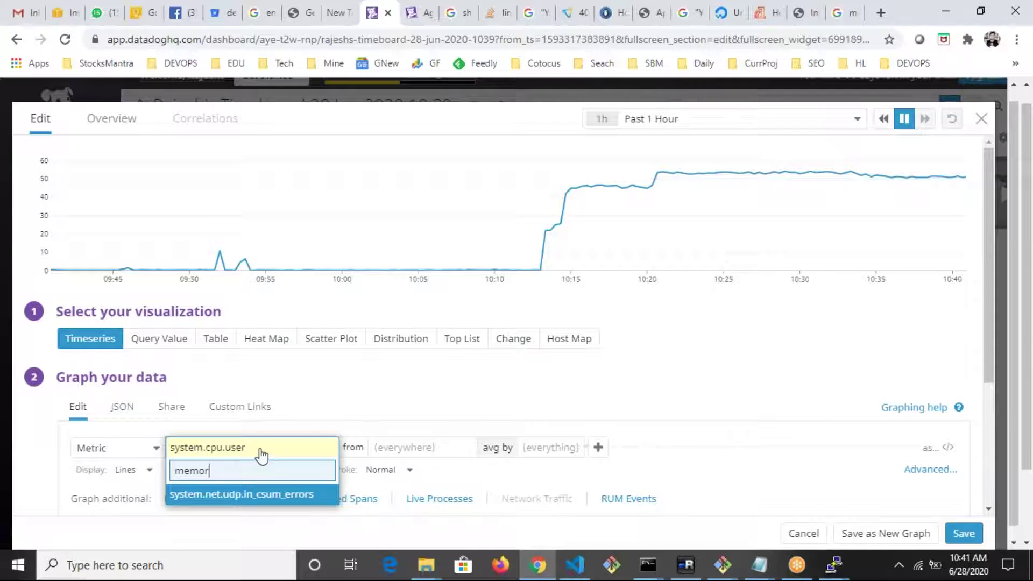
pyautogui.press('BackSpace')
pyautogui.press('BackSpace')
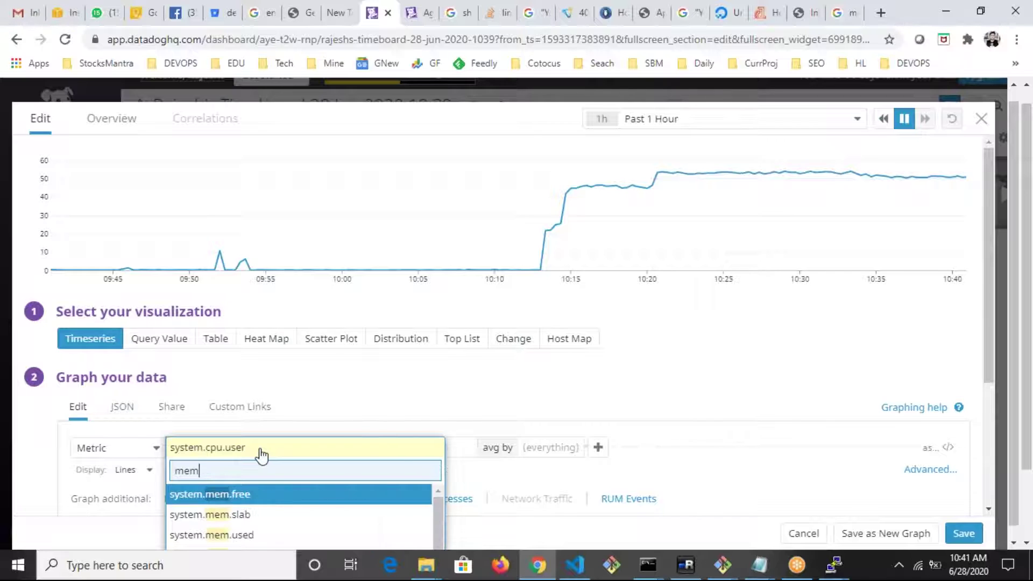
pyautogui.click(269, 491)
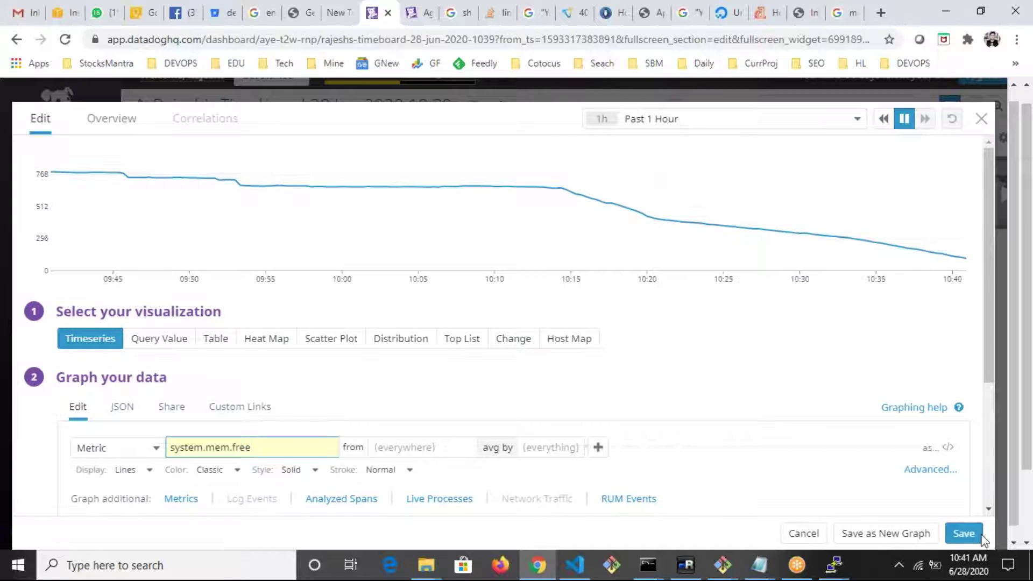
pyautogui.click(965, 534)
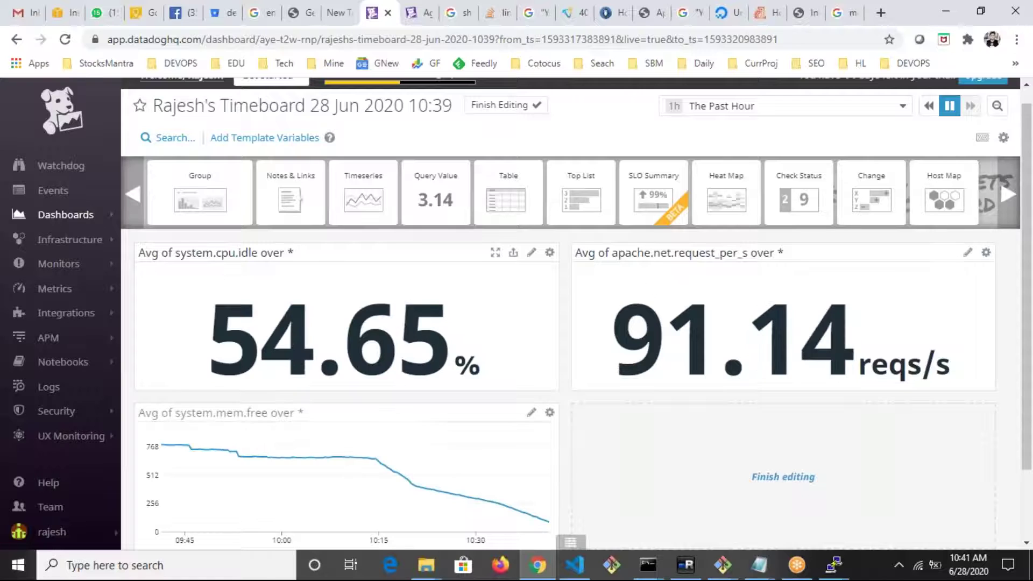
# - Add a Top List widget in the empty space beside the system.mem.free graph
pyautogui.scroll(-2, 438, 312)
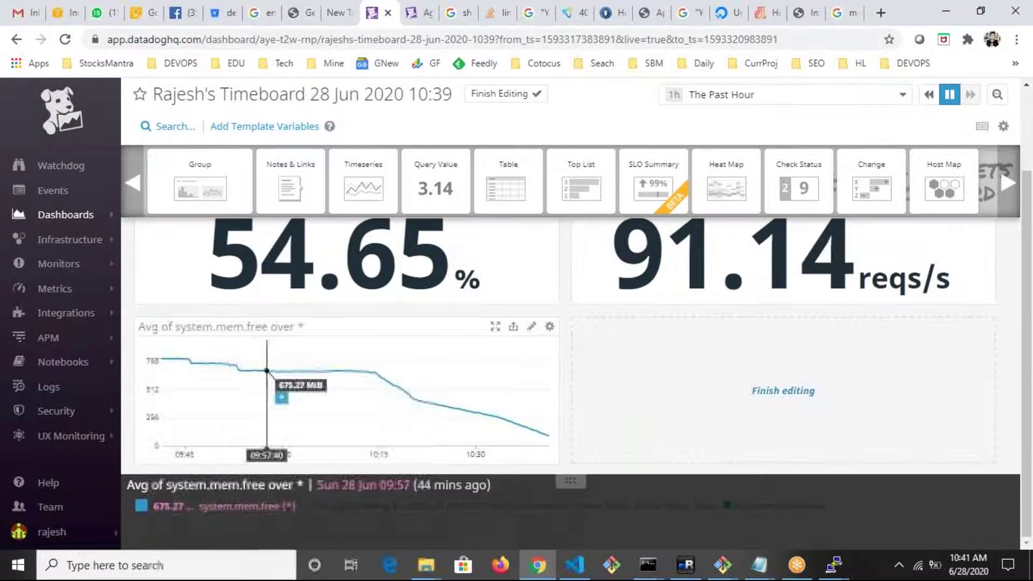
pyautogui.click(761, 392)
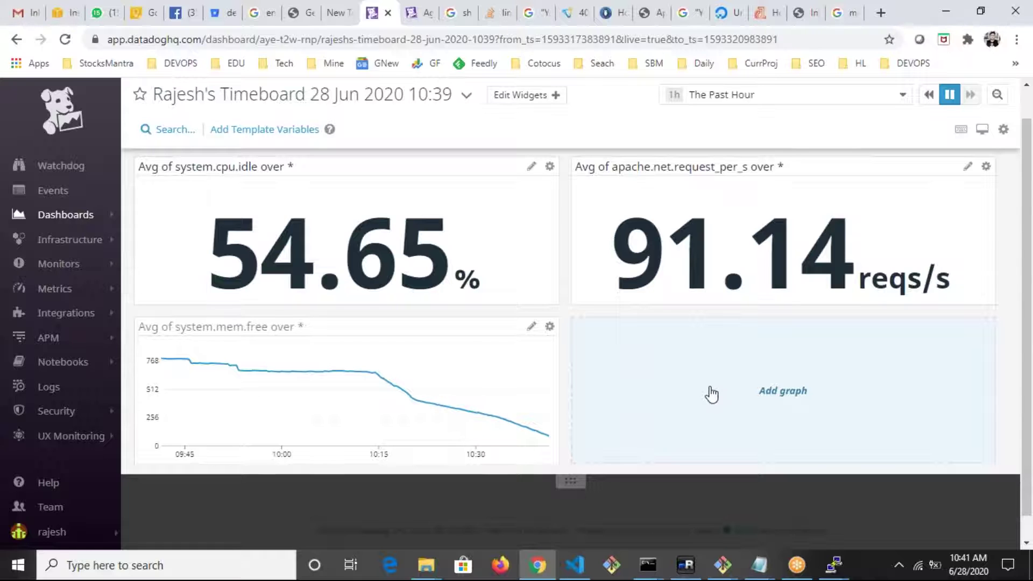
pyautogui.click(752, 395)
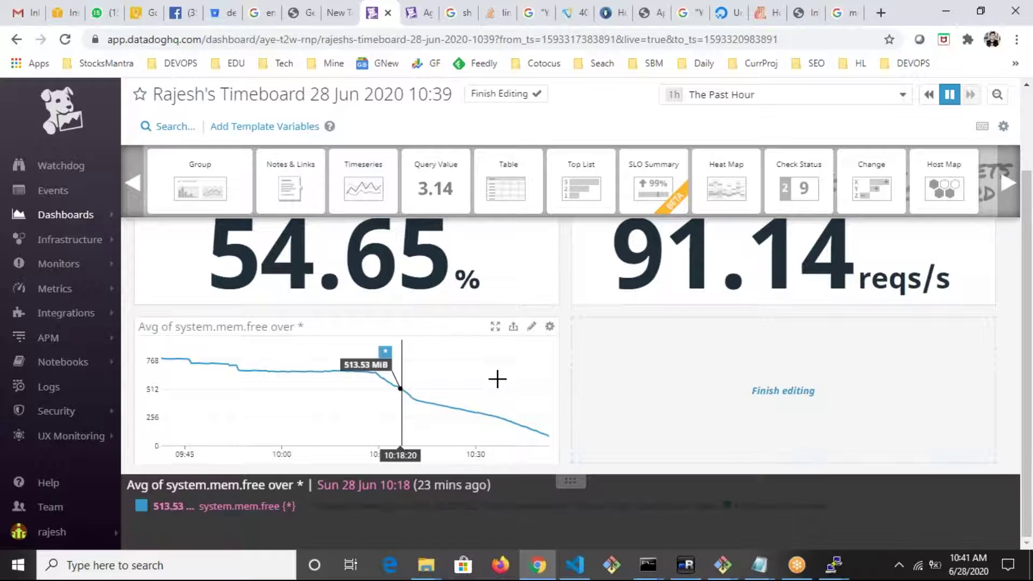
pyautogui.click(789, 391)
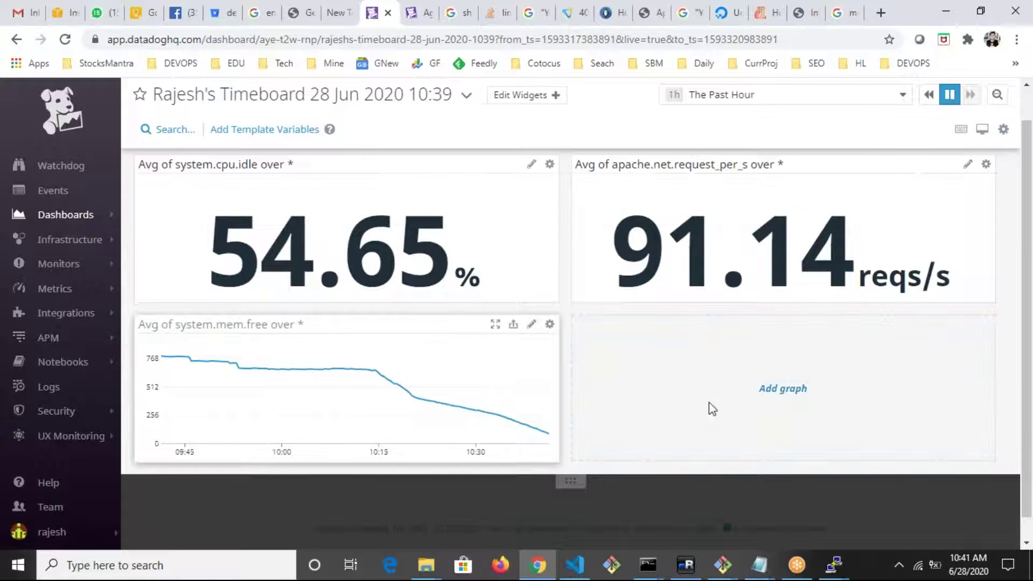
pyautogui.click(789, 392)
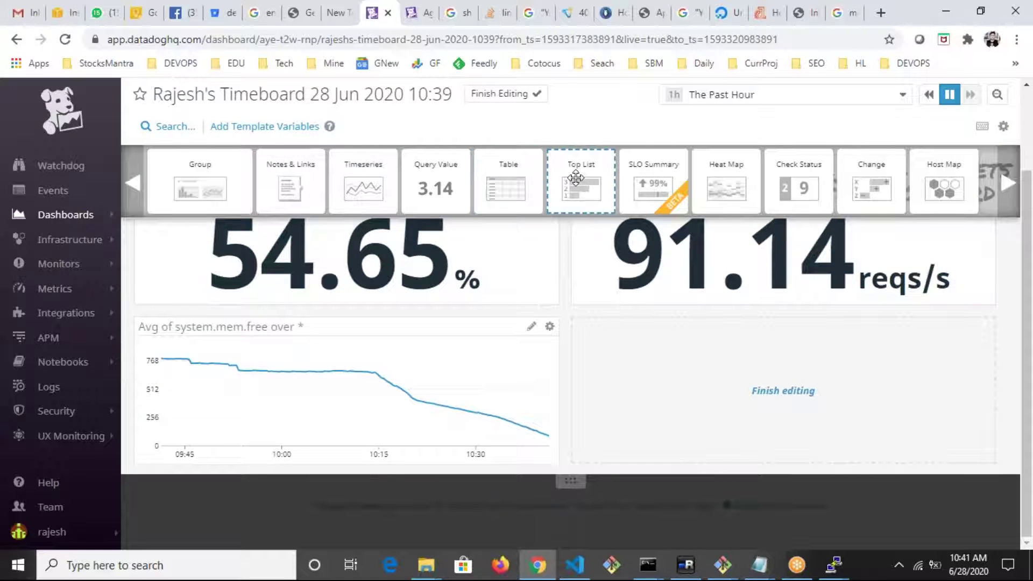
pyautogui.moveTo(575, 178); pyautogui.dragTo(723, 351)
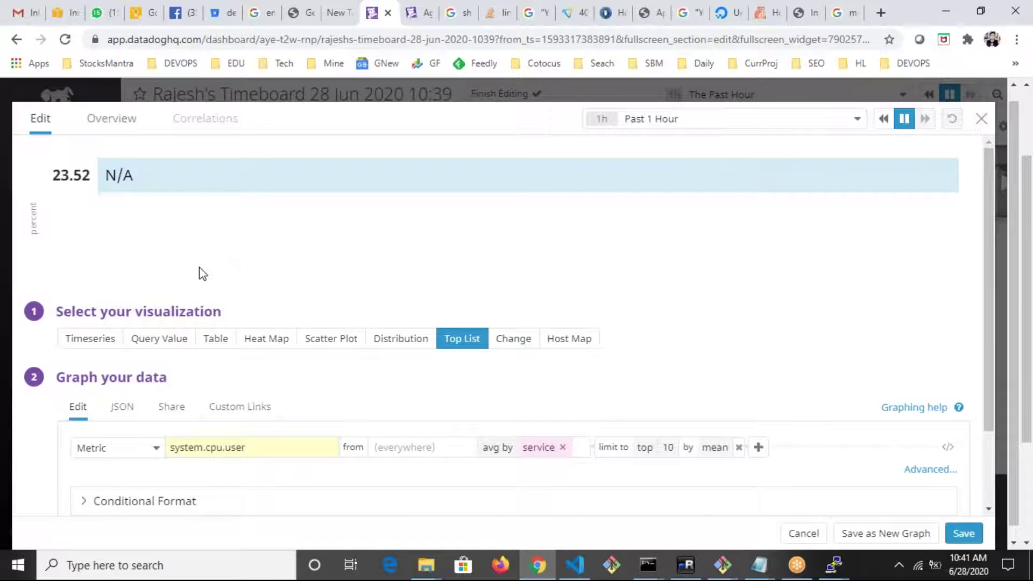
pyautogui.click(229, 448)
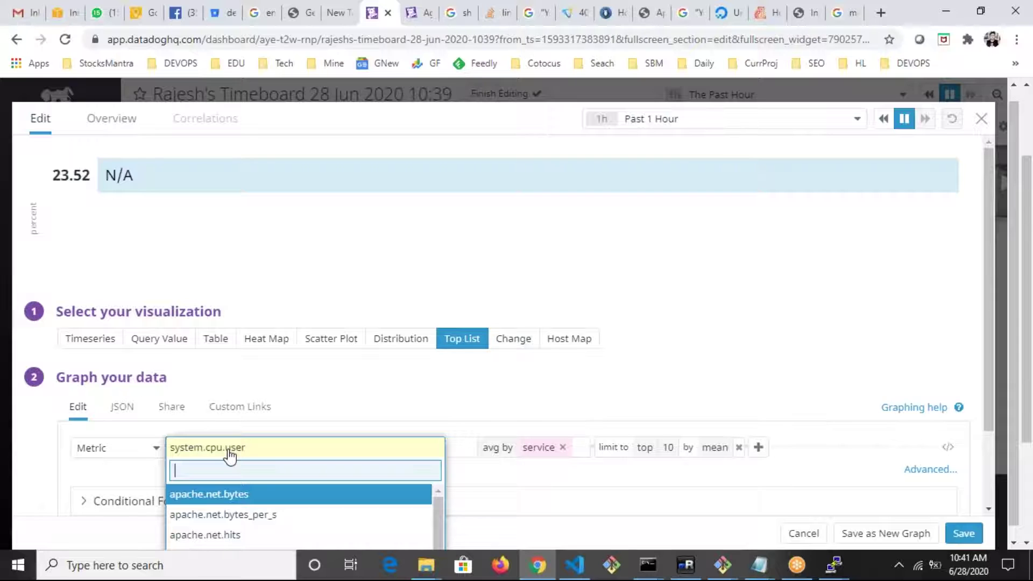
pyautogui.click(437, 376)
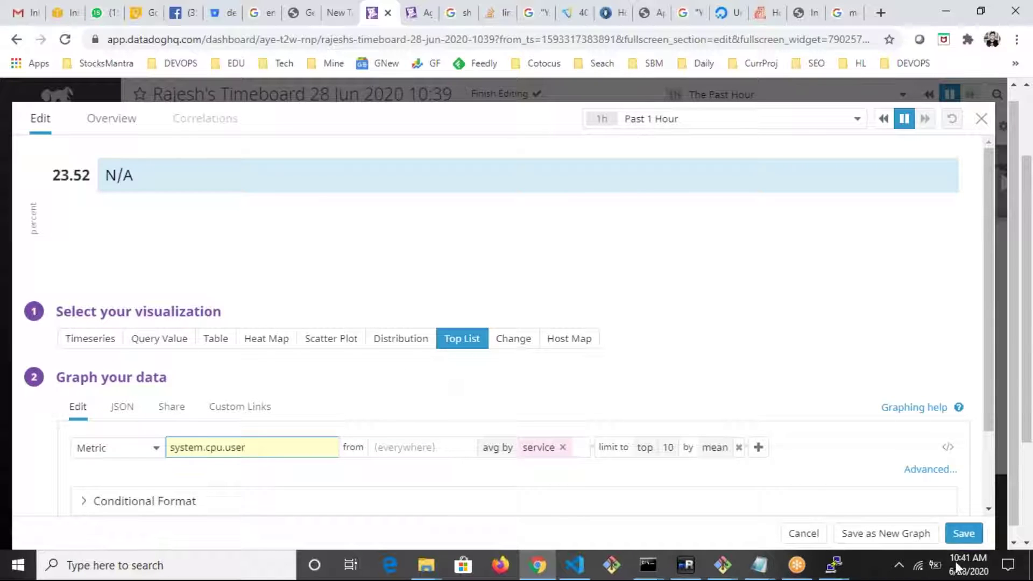
# - Capture the visualization and graph data sections with the Snipping Tool and circle them in red pen
pyautogui.click(835, 565)
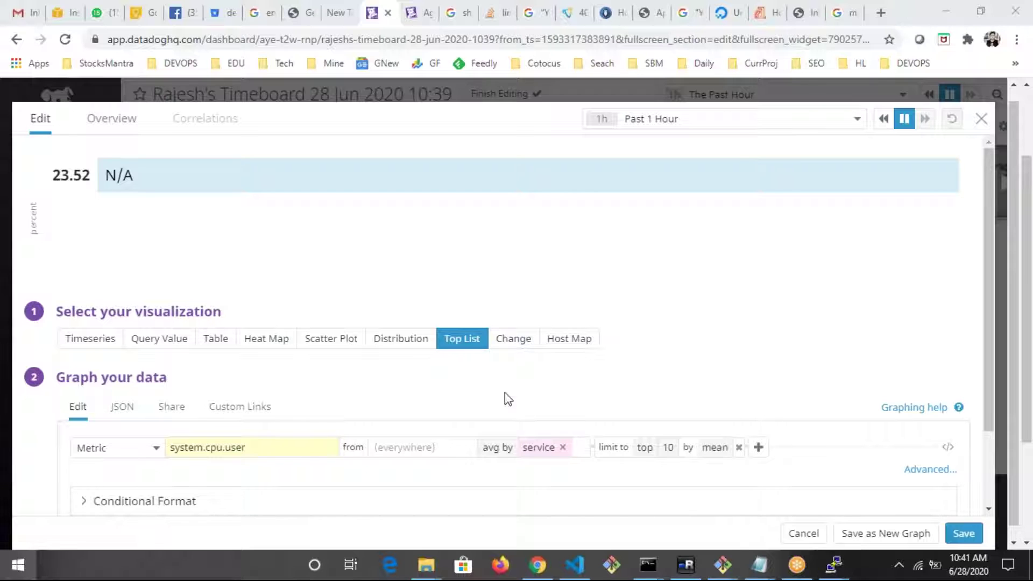
pyautogui.press('super')
pyautogui.press('Escape')
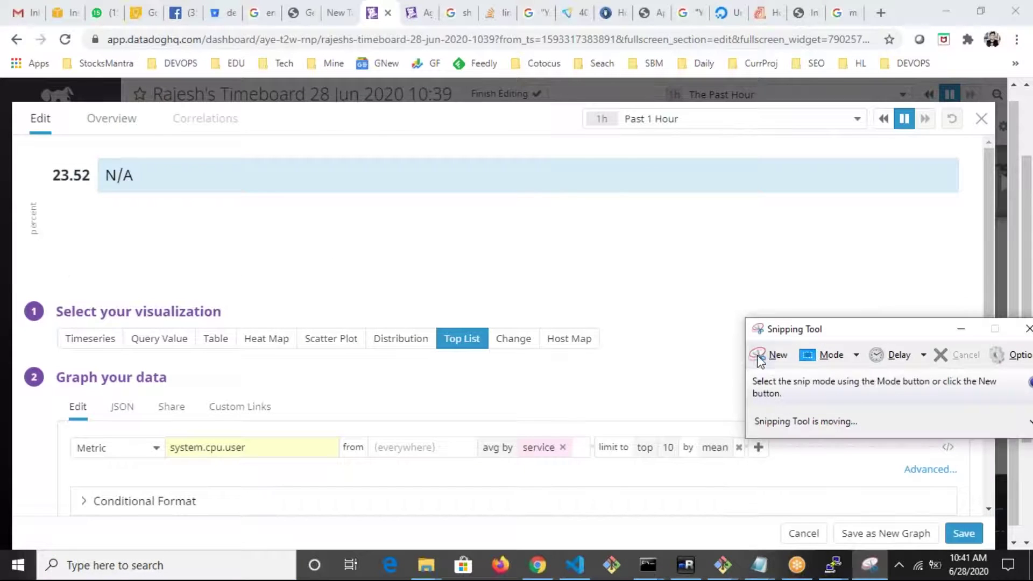
pyautogui.hotkey('ctrl', 'n')
pyautogui.moveTo(27, 276); pyautogui.dragTo(779, 421)
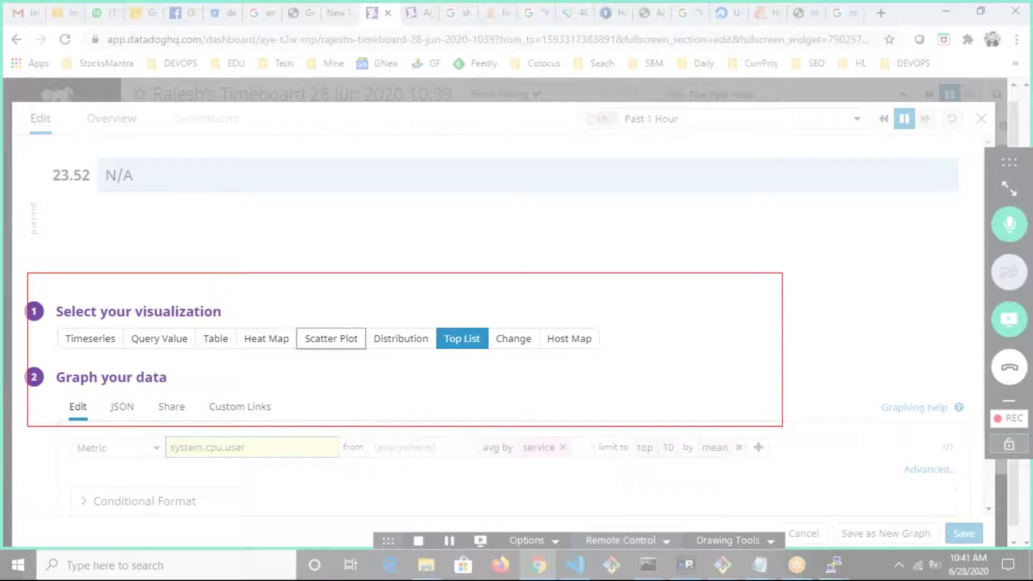
pyautogui.moveTo(422, 291)
pyautogui.mouseDown()
pyautogui.moveTo(75, 376)
pyautogui.moveTo(754, 365)
pyautogui.moveTo(354, 285)
pyautogui.mouseUp()
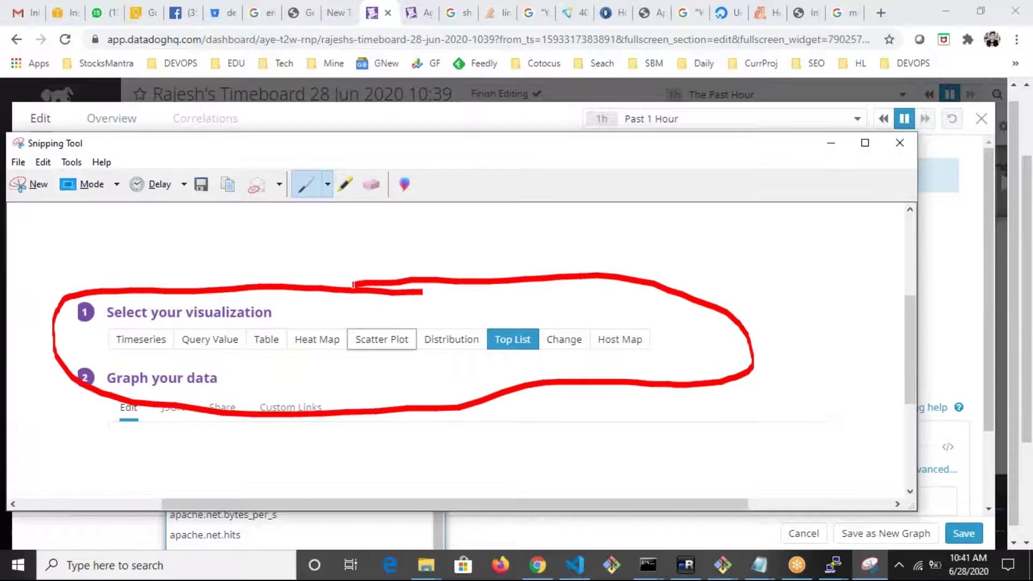
pyautogui.click(626, 517)
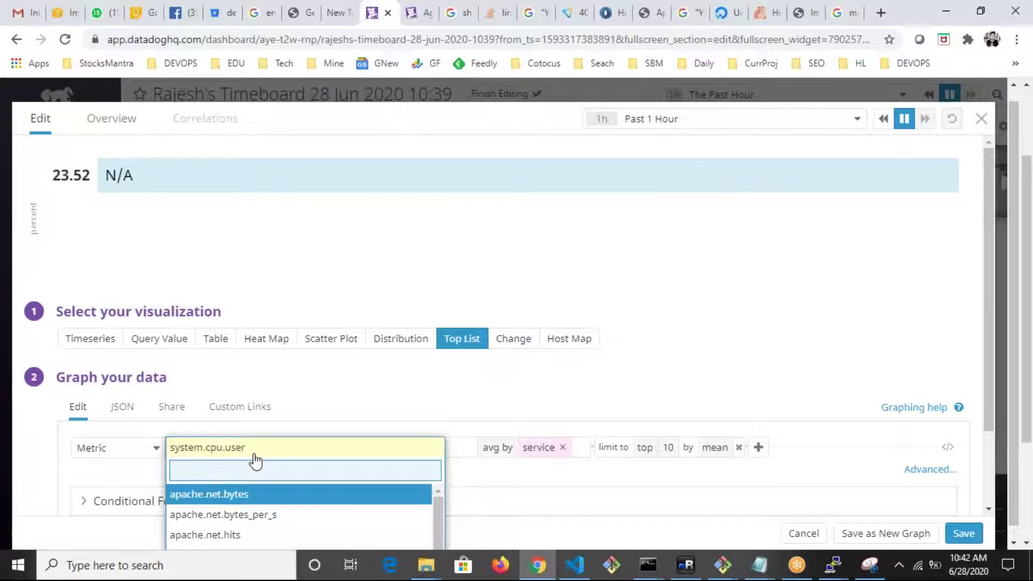
# - Search the Top List widget's available metrics for "process" and clear the search
pyautogui.write('pro')
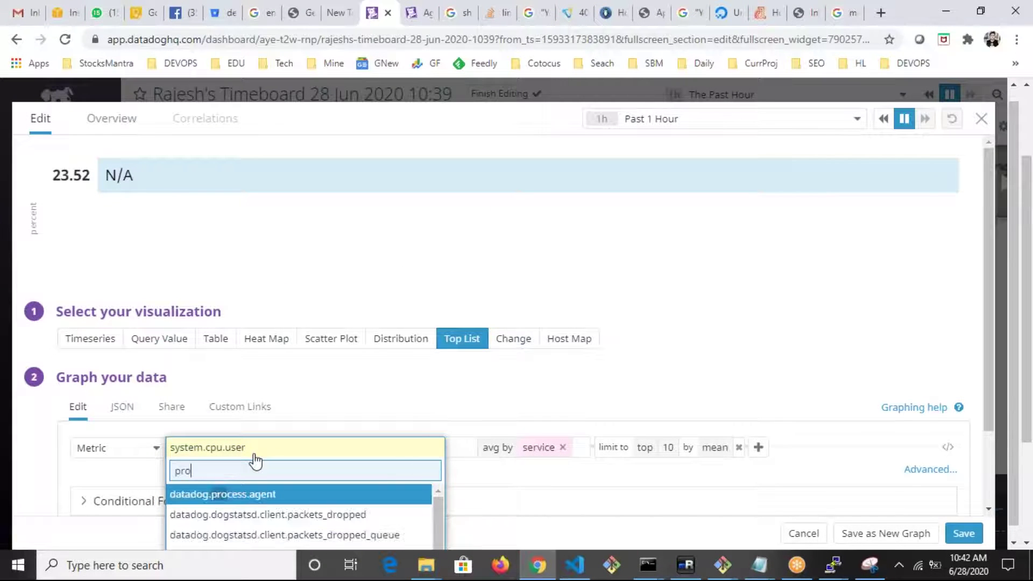
pyautogui.write('cess')
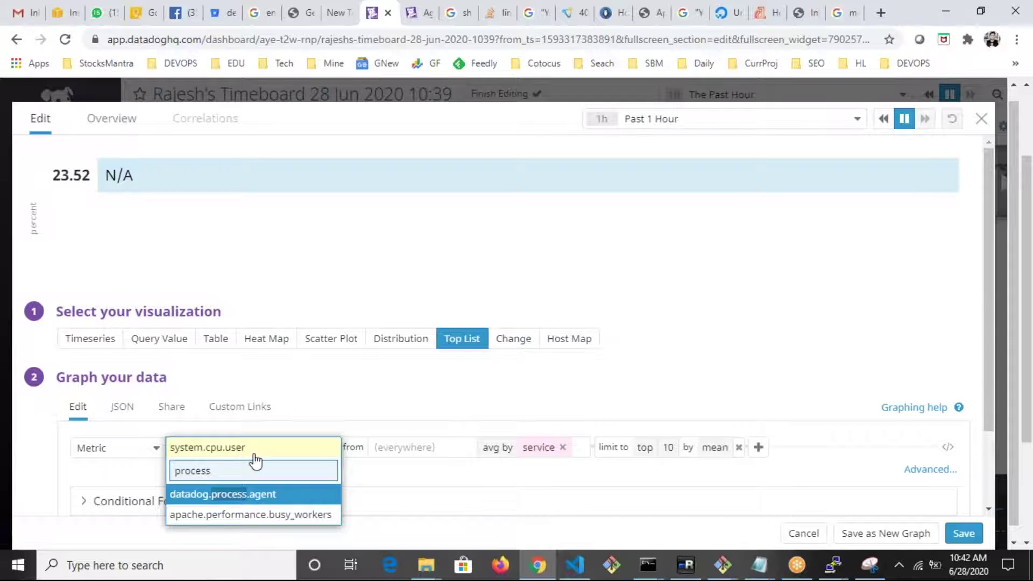
pyautogui.press('BackSpace')
pyautogui.press('BackSpace')
pyautogui.press('BackSpace')
pyautogui.press('BackSpace')
pyautogui.press('BackSpace')
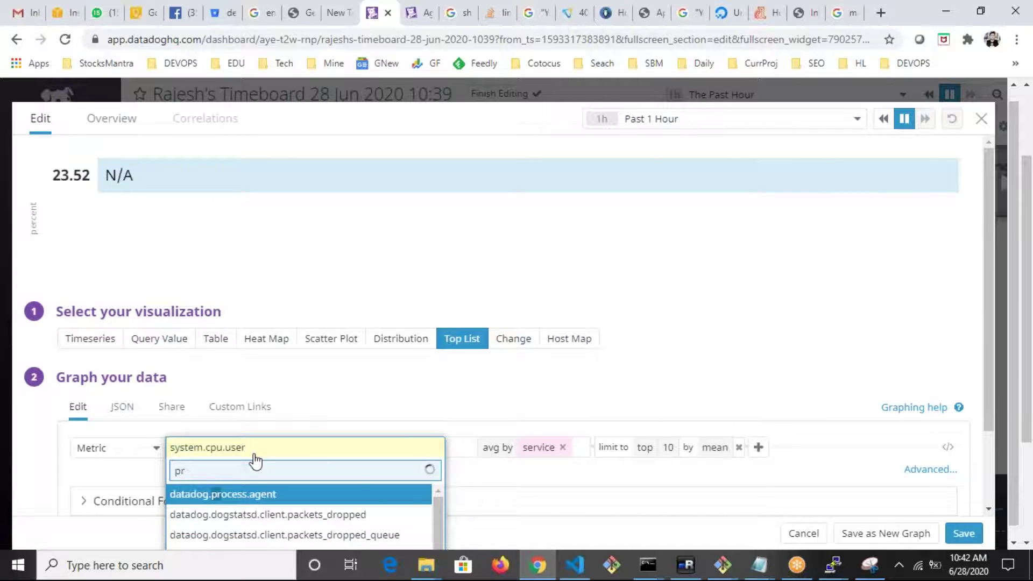
pyautogui.press('BackSpace')
pyautogui.press('BackSpace')
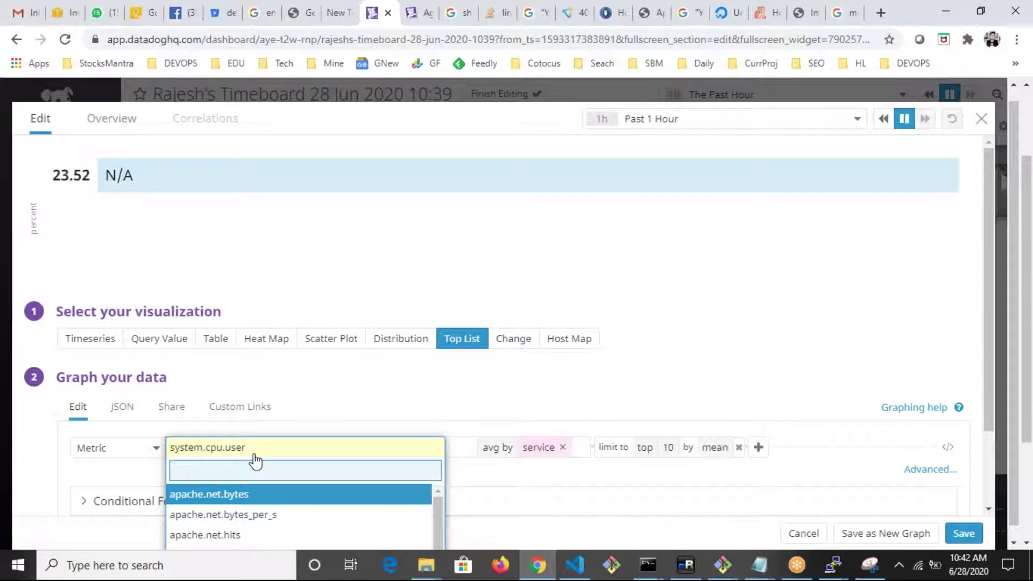
# - Change the Top List's data source to Live Processes, enter apache as the process search and save the widget
pyautogui.click(139, 452)
pyautogui.click(139, 453)
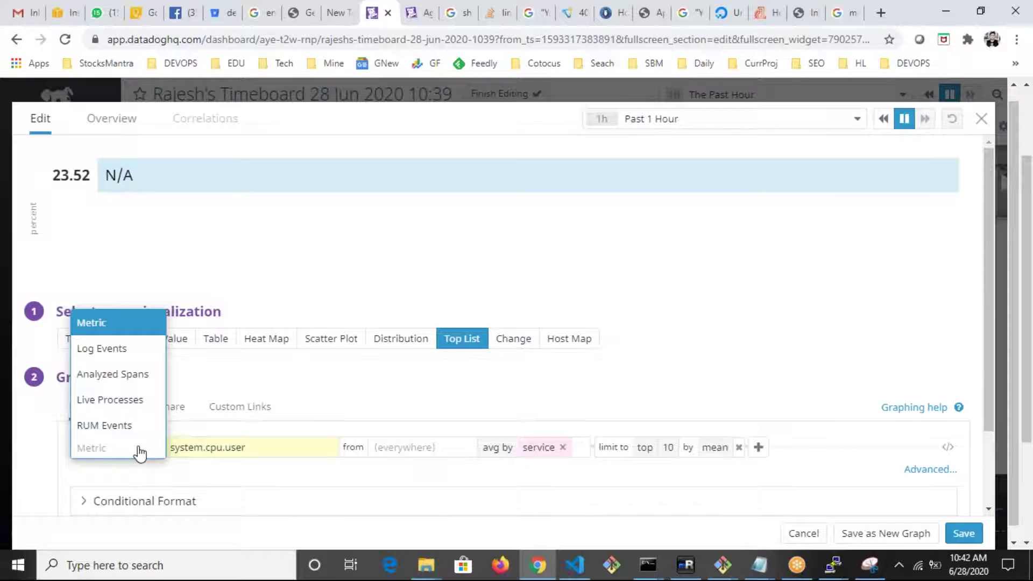
pyautogui.click(126, 408)
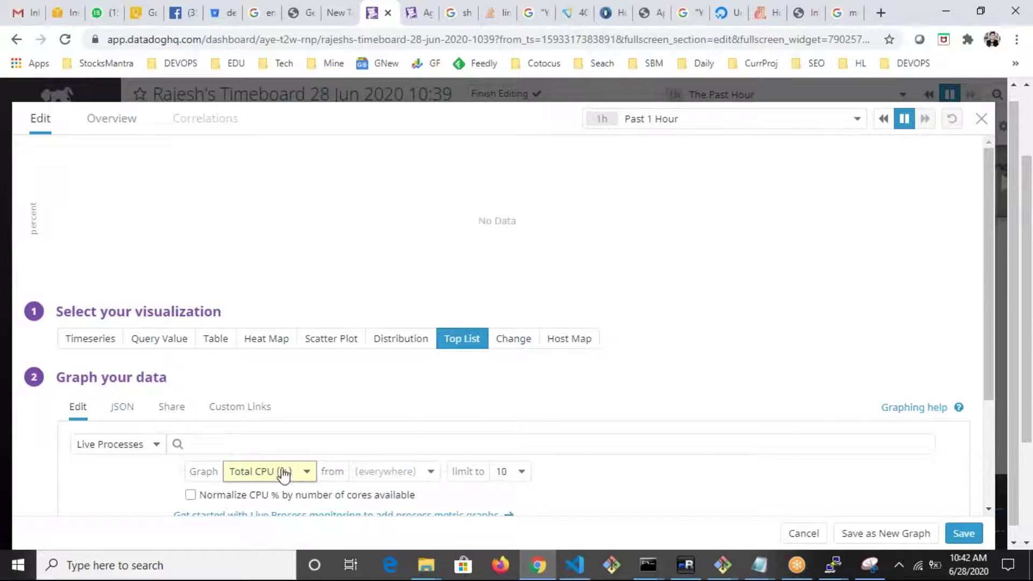
pyautogui.scroll(-2, 282, 473)
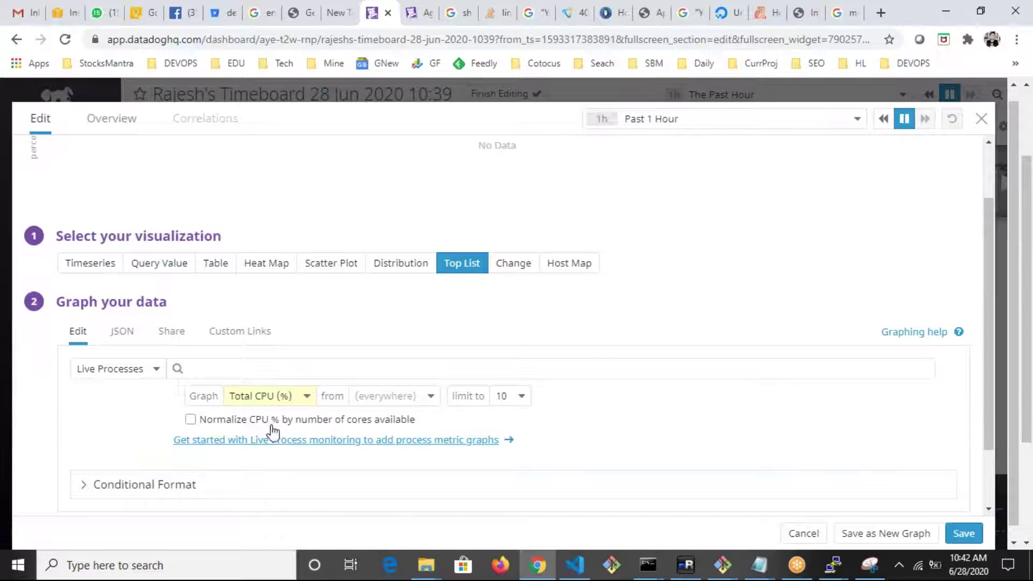
pyautogui.click(235, 367)
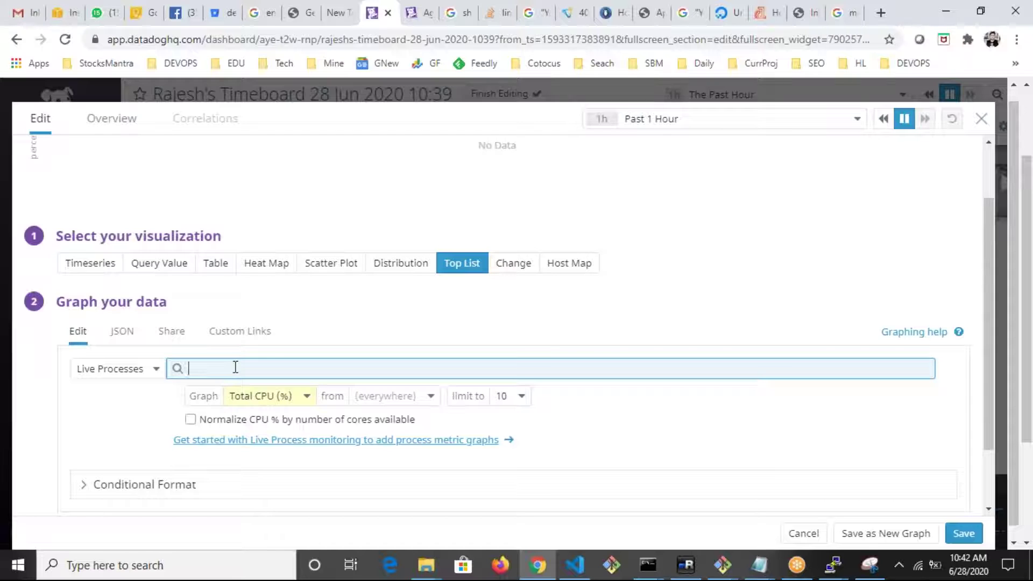
pyautogui.write('apache')
pyautogui.click(923, 371)
pyautogui.click(964, 536)
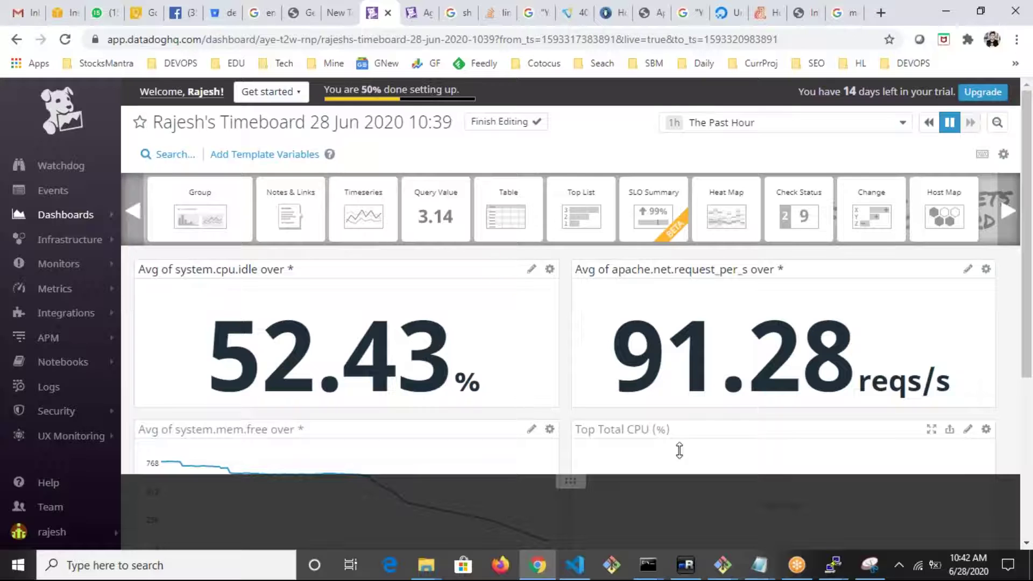
# - Review the timeboard's widgets and finish editing the dashboard
pyautogui.scroll(-4, 691, 269)
pyautogui.scroll(4, 682, 351)
pyautogui.click(269, 92)
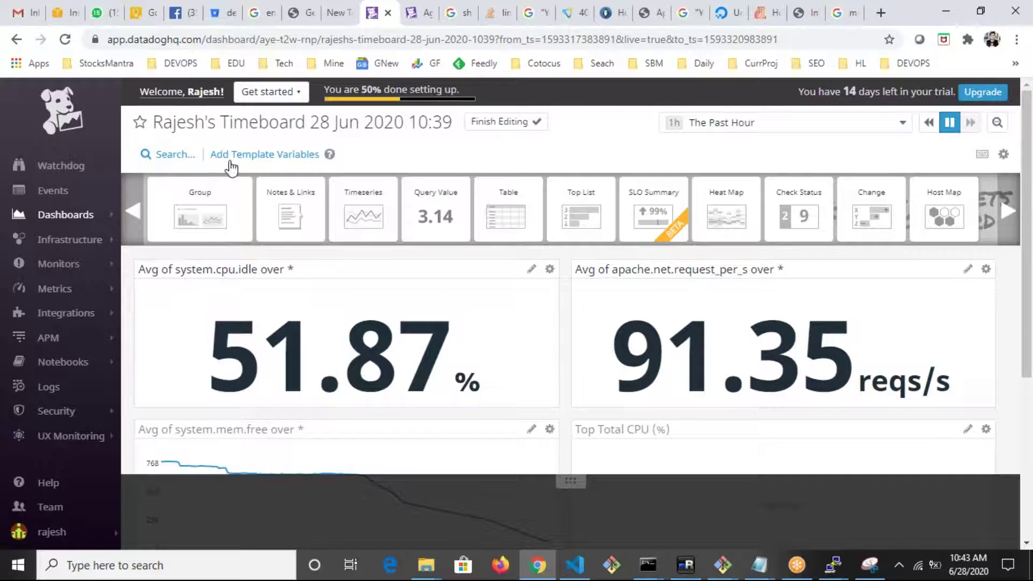
pyautogui.click(480, 122)
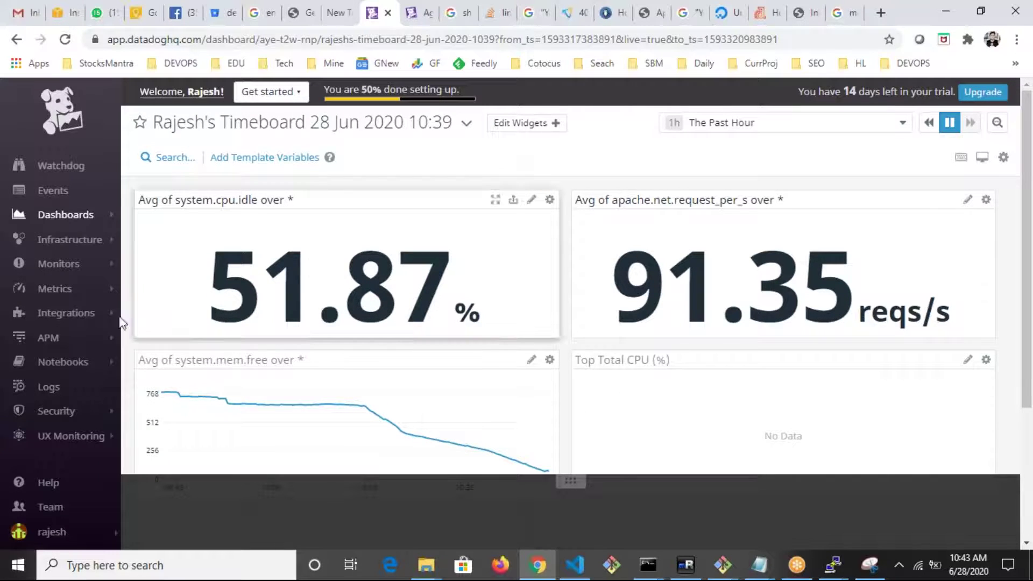
# - Open the dashboard list and examine the getting-started checklist of setup tasks
pyautogui.moveTo(81, 215)
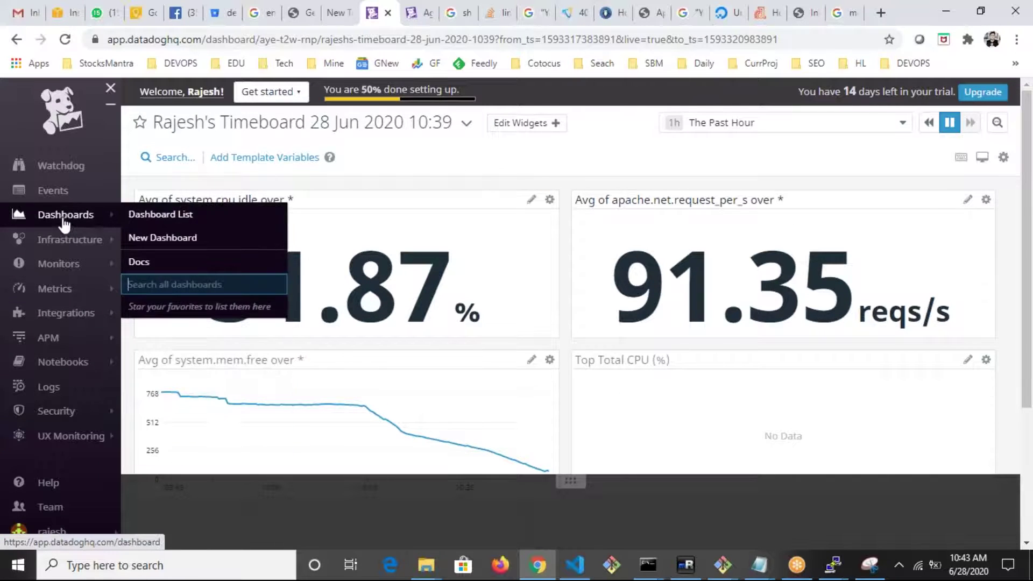
pyautogui.click(148, 221)
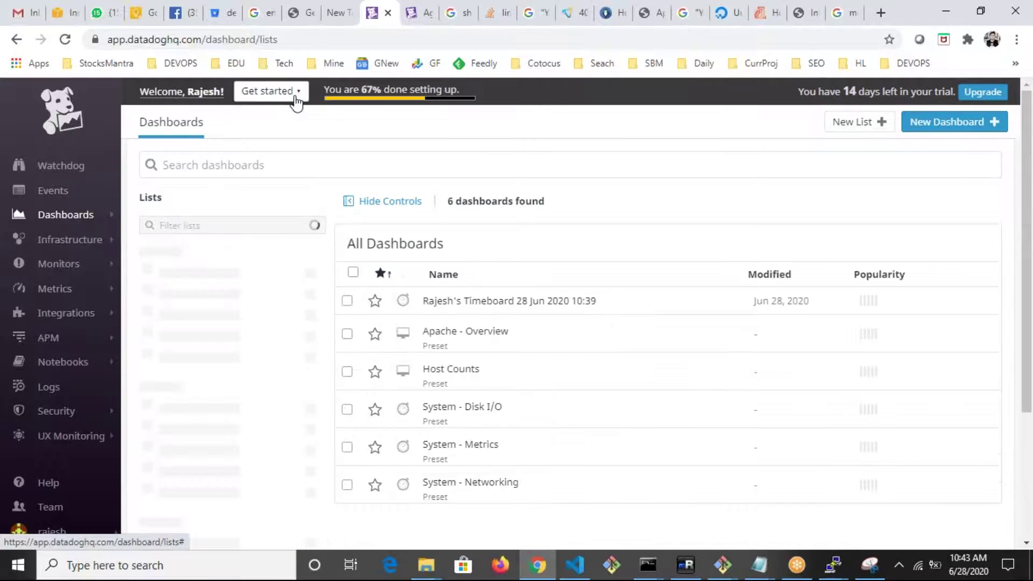
pyautogui.moveTo(294, 106)
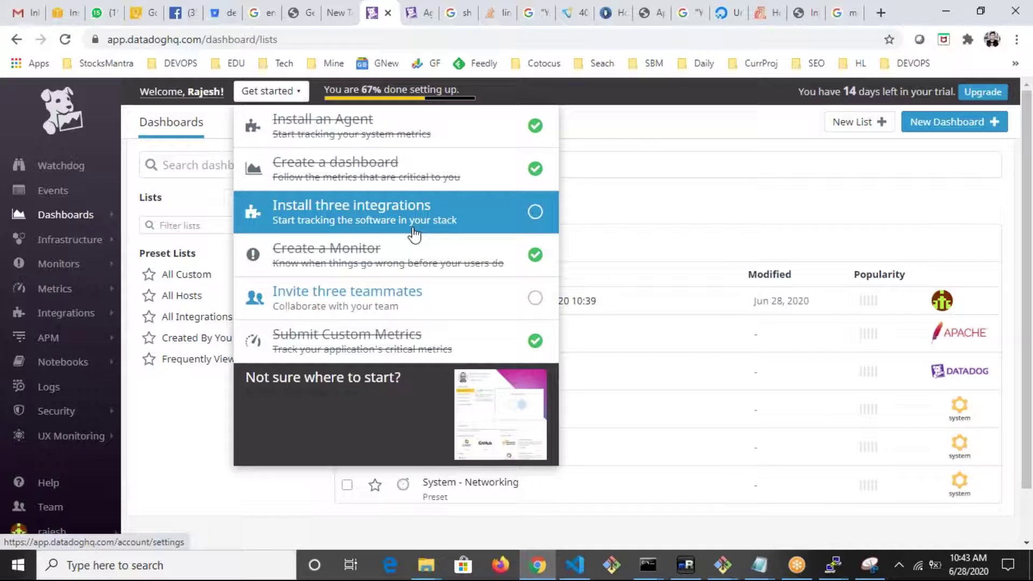
# - Switch to Gmail, refresh the inbox and read the Datadog monitor alert email about the Apache problem
pyautogui.click(17, 14)
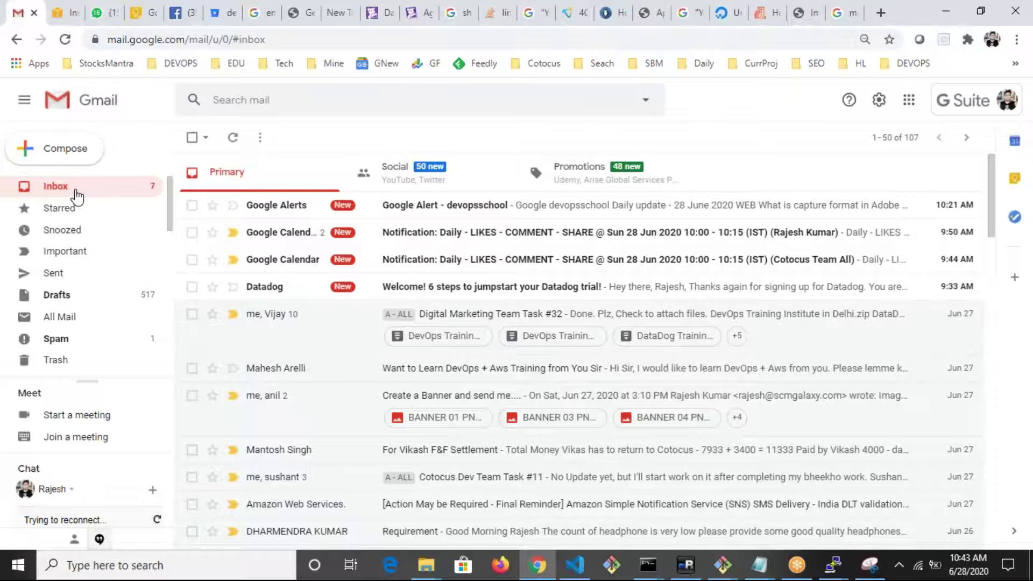
pyautogui.click(223, 140)
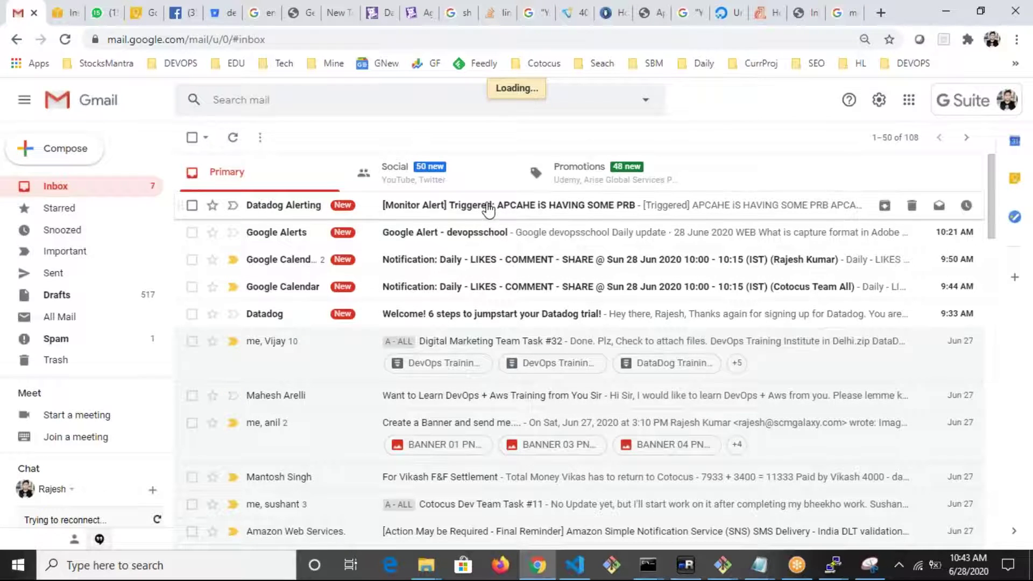
pyautogui.click(438, 211)
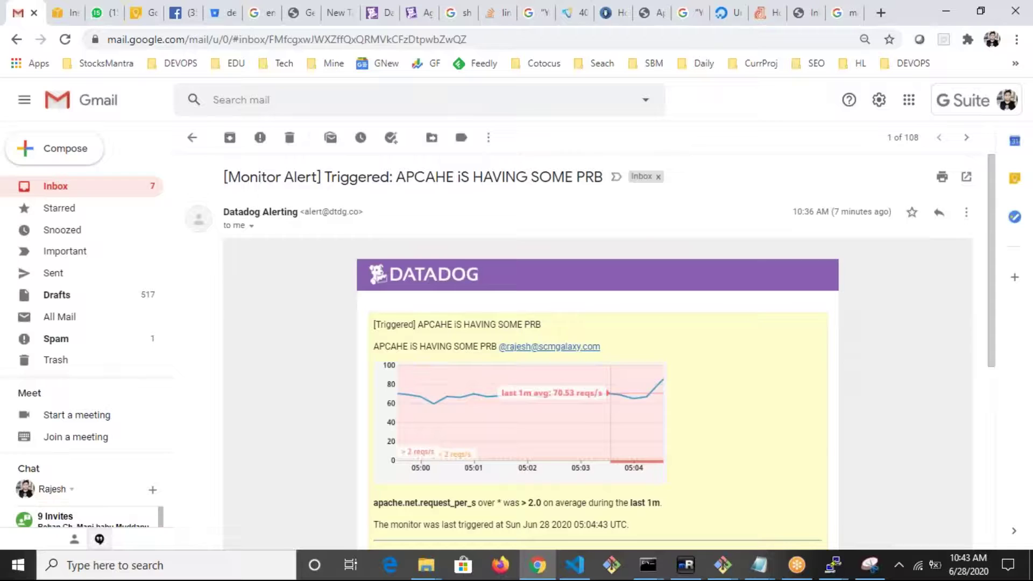
pyautogui.scroll(-3, 591, 344)
pyautogui.scroll(3, 486, 313)
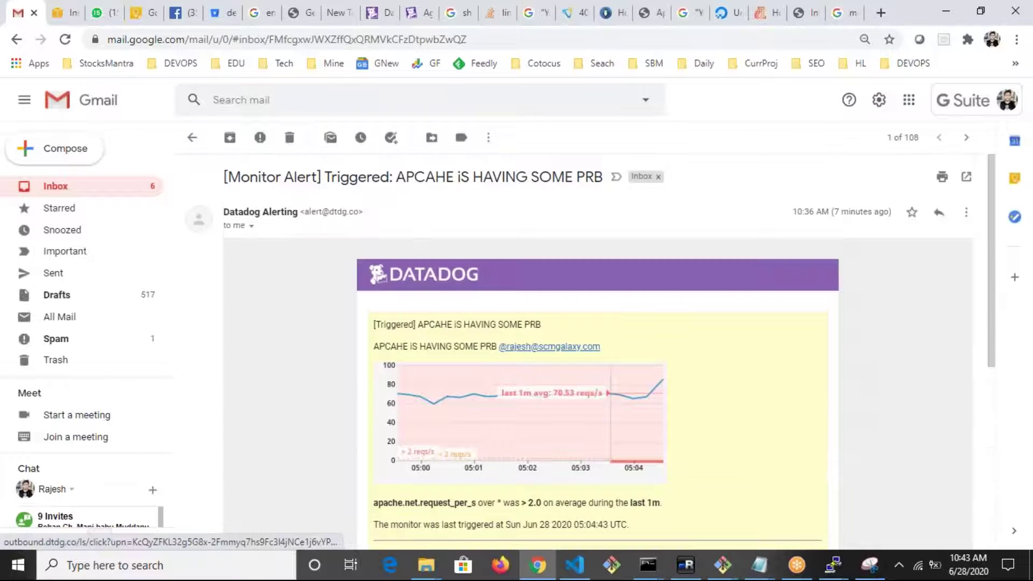
pyautogui.scroll(-3, 597, 350)
pyautogui.scroll(-3, 598, 350)
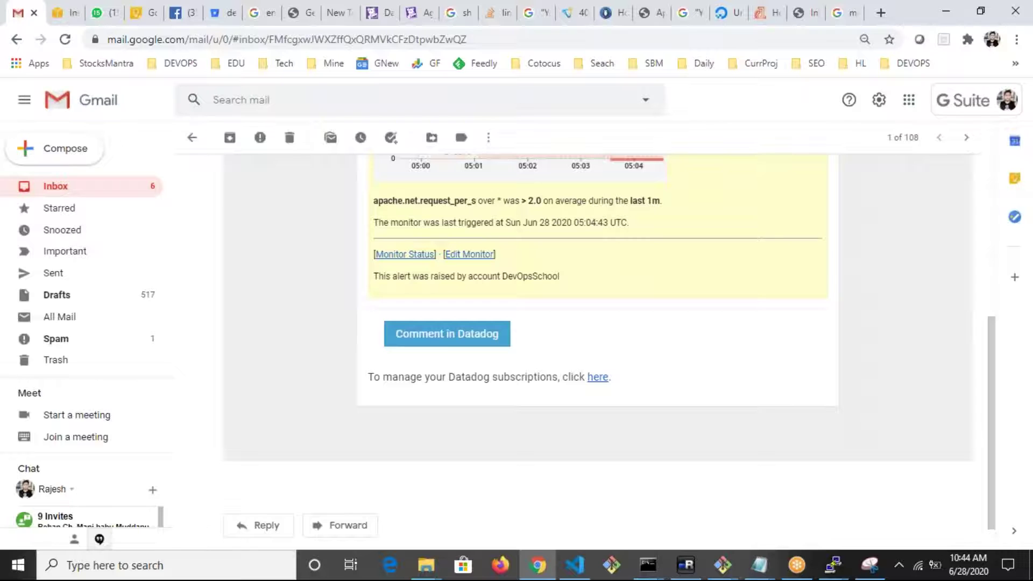
# - Switch back to Datadog's dashboard list and examine the Security and UX Monitoring options
pyautogui.click(419, 13)
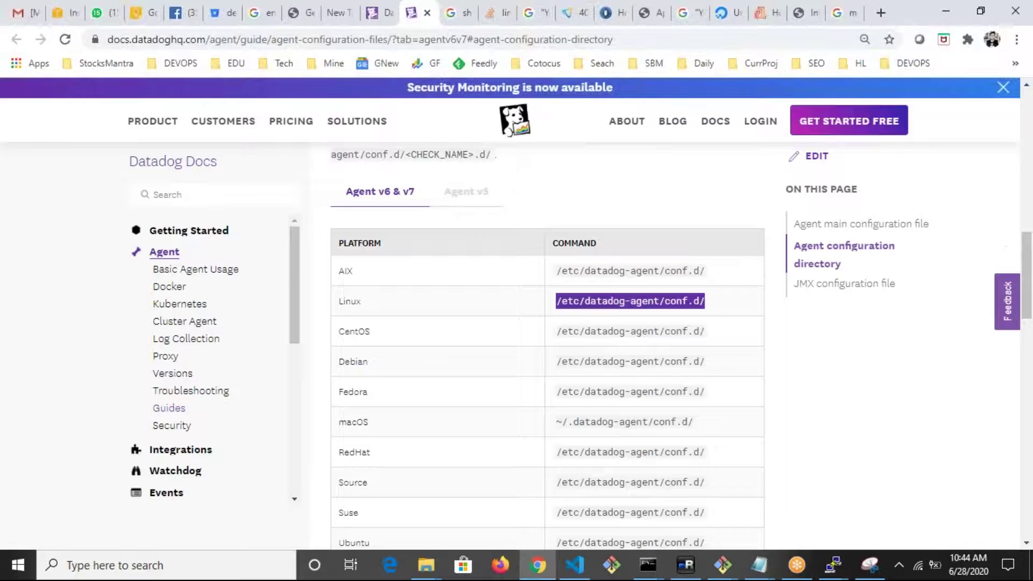
pyautogui.click(372, 15)
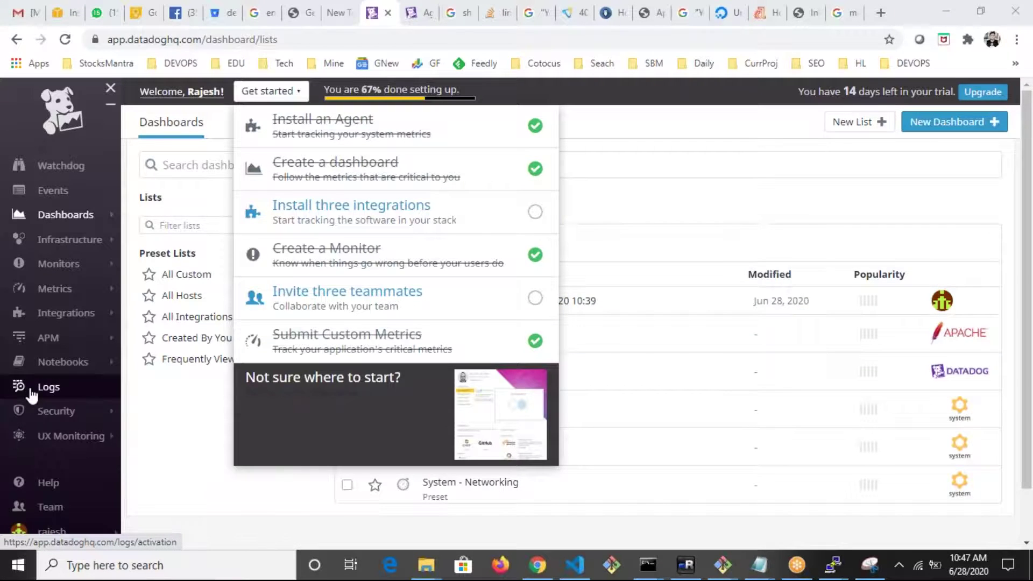
pyautogui.moveTo(47, 418)
pyautogui.moveTo(50, 443)
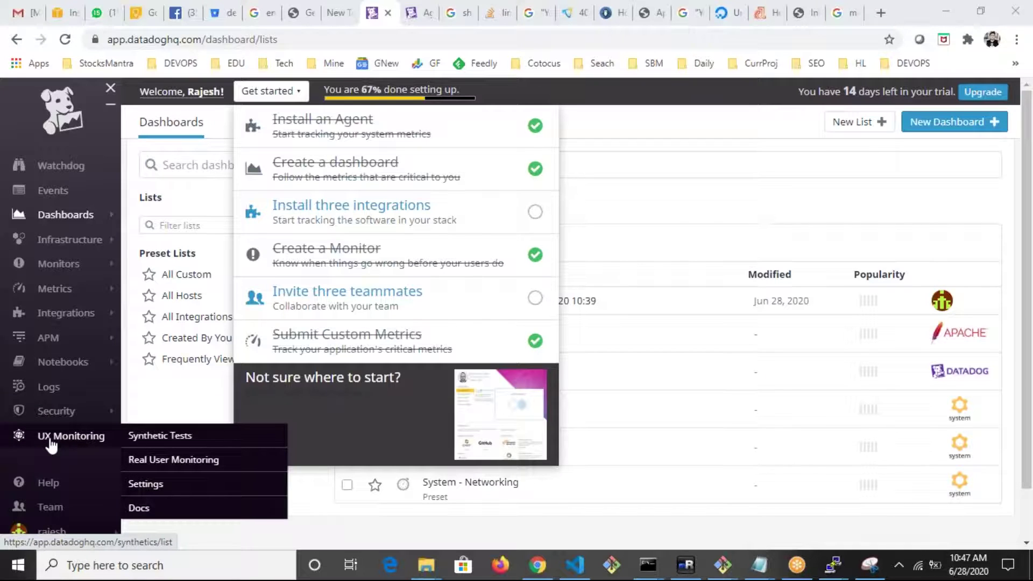
# - Open Datadog's Integrations page from the dashboard list
pyautogui.moveTo(50, 339)
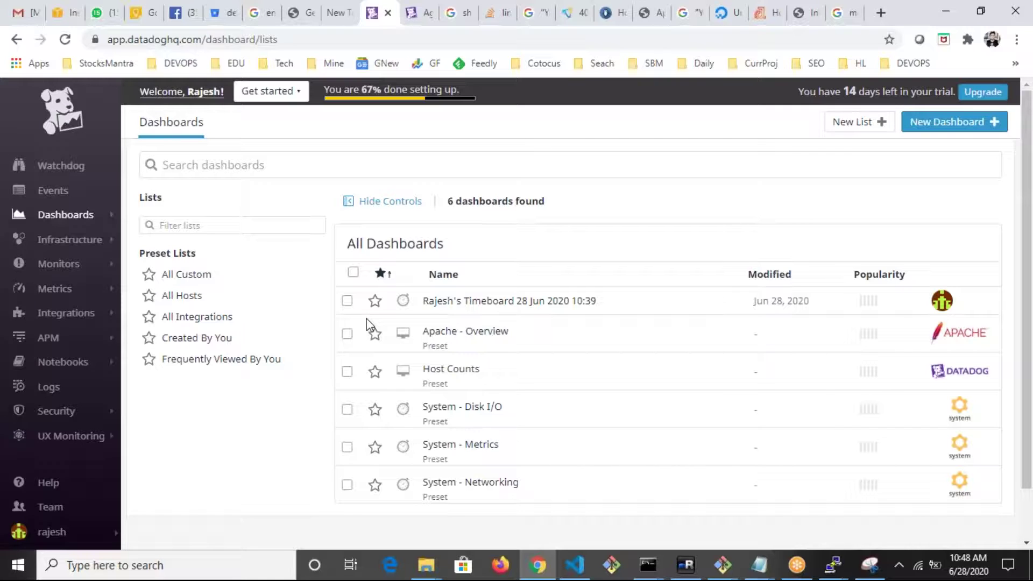
pyautogui.moveTo(69, 316)
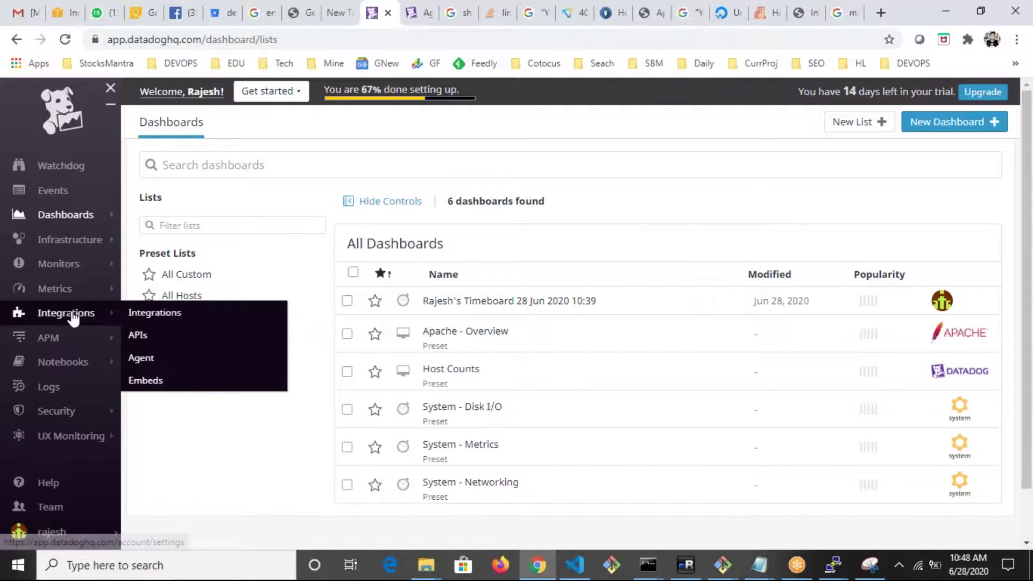
pyautogui.click(160, 317)
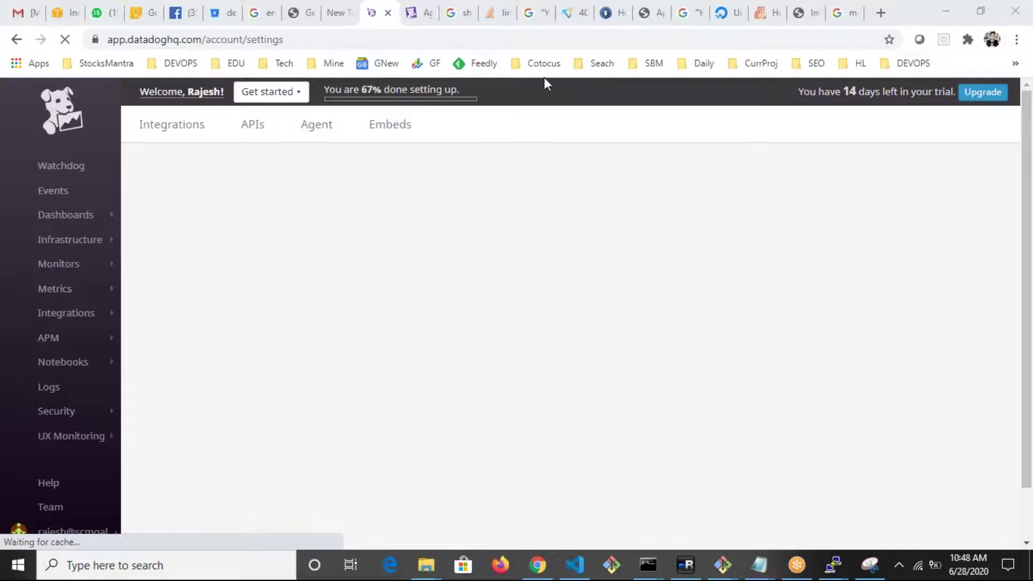
pyautogui.click(915, 245)
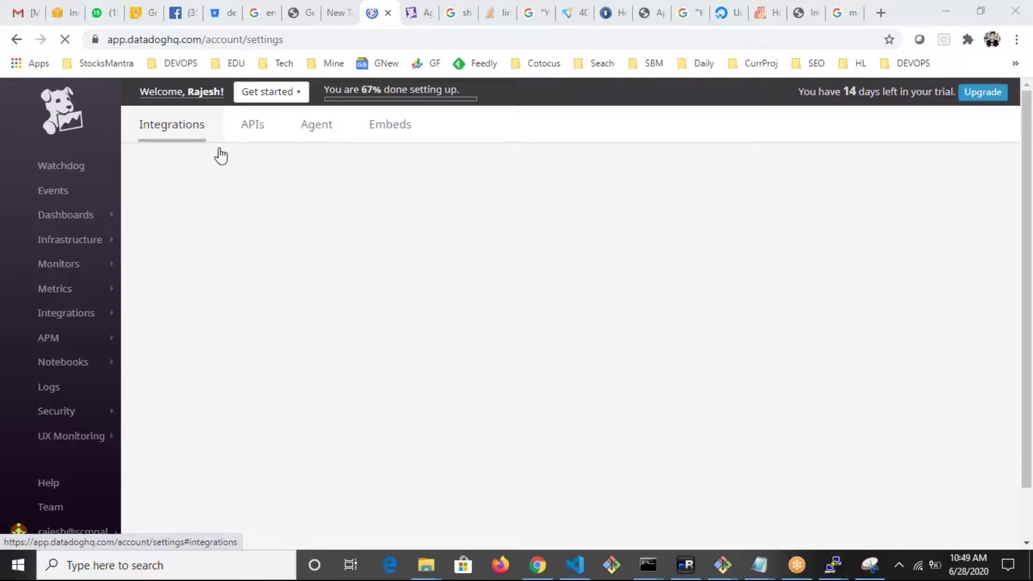
pyautogui.click(182, 133)
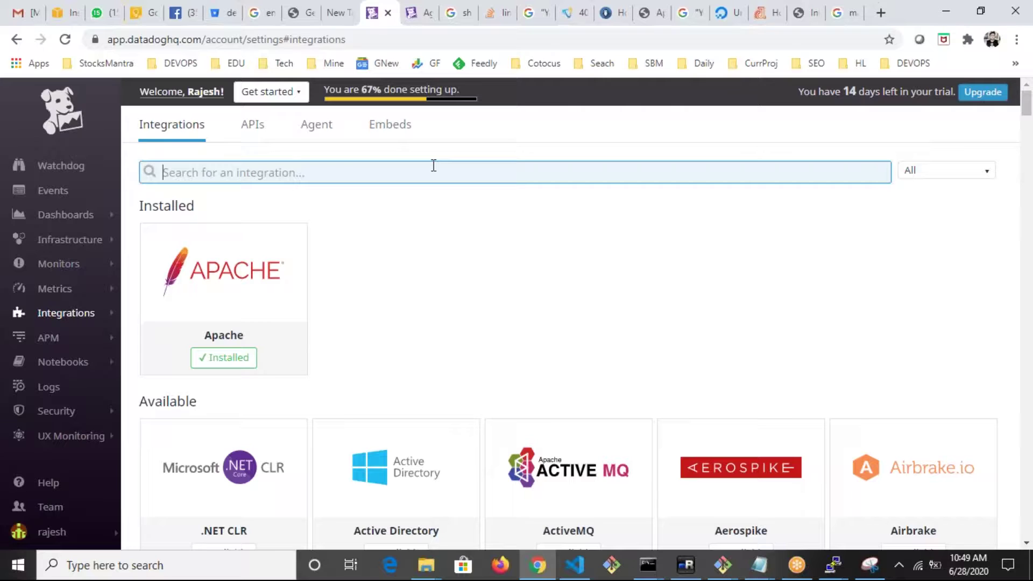
# - Search the available integrations for "influx", examine the matches and clear the search
pyautogui.write('in')
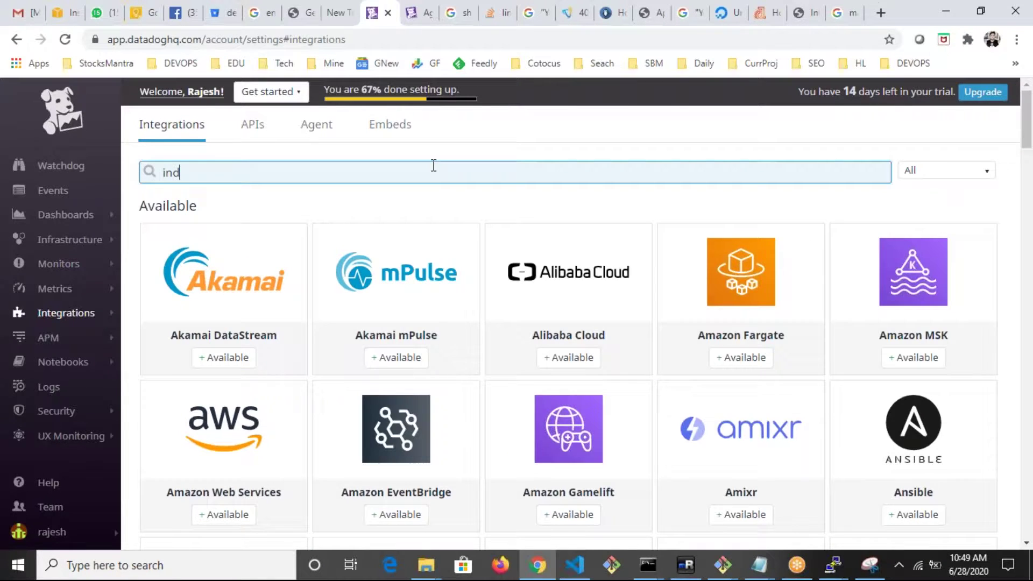
pyautogui.write('f')
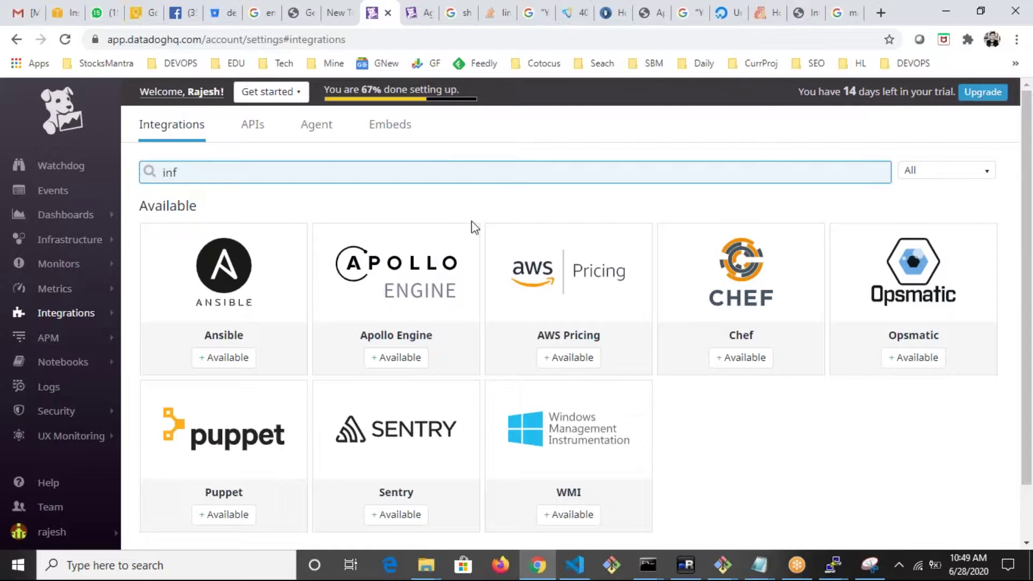
pyautogui.scroll(-2, 472, 223)
pyautogui.write('lu')
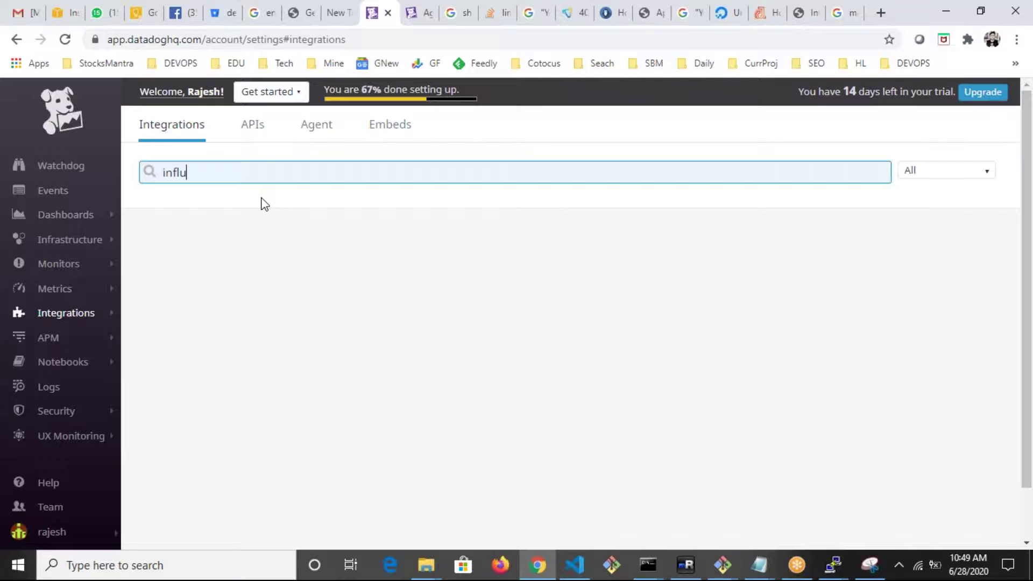
pyautogui.write('x')
pyautogui.press('BackSpace')
pyautogui.press('BackSpace')
pyautogui.press('BackSpace')
pyautogui.press('BackSpace')
pyautogui.press('BackSpace')
pyautogui.press('BackSpace')
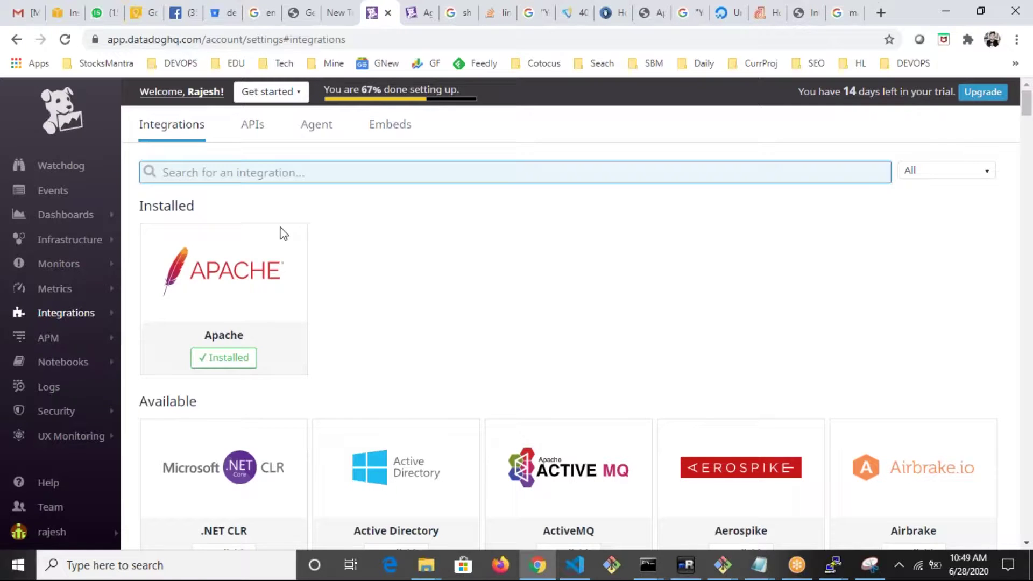
# - Switch to the Google search page, search for "datadog influxdb" and look through the results
pyautogui.click(843, 13)
pyautogui.hotkey('ctrl', 'l')
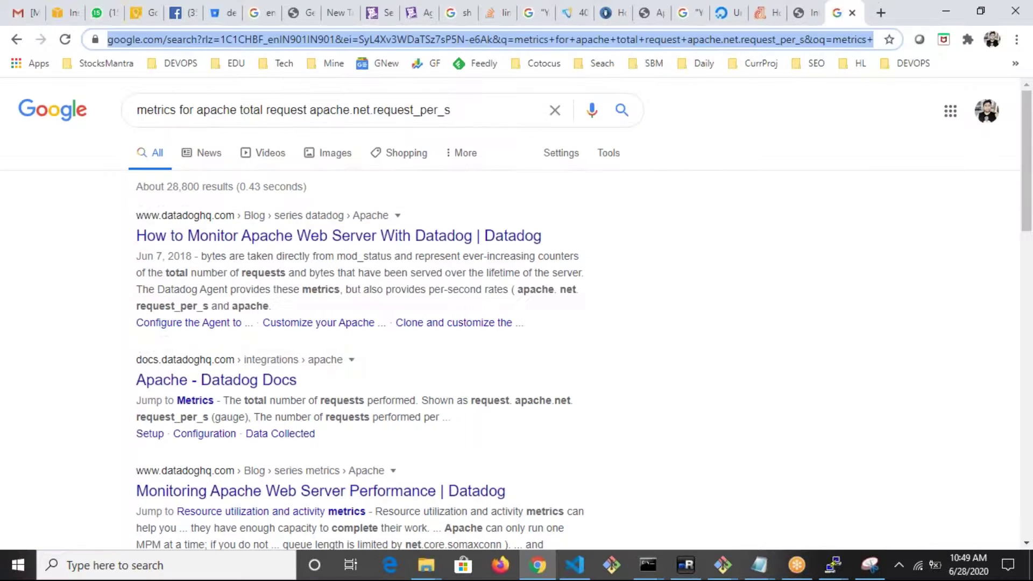
pyautogui.write('datadog')
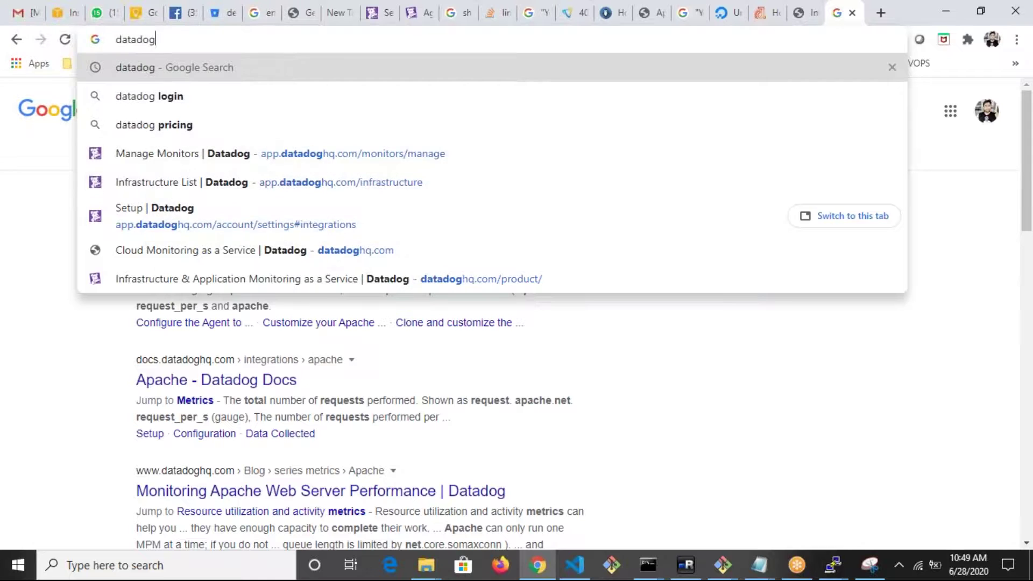
pyautogui.write(' influ')
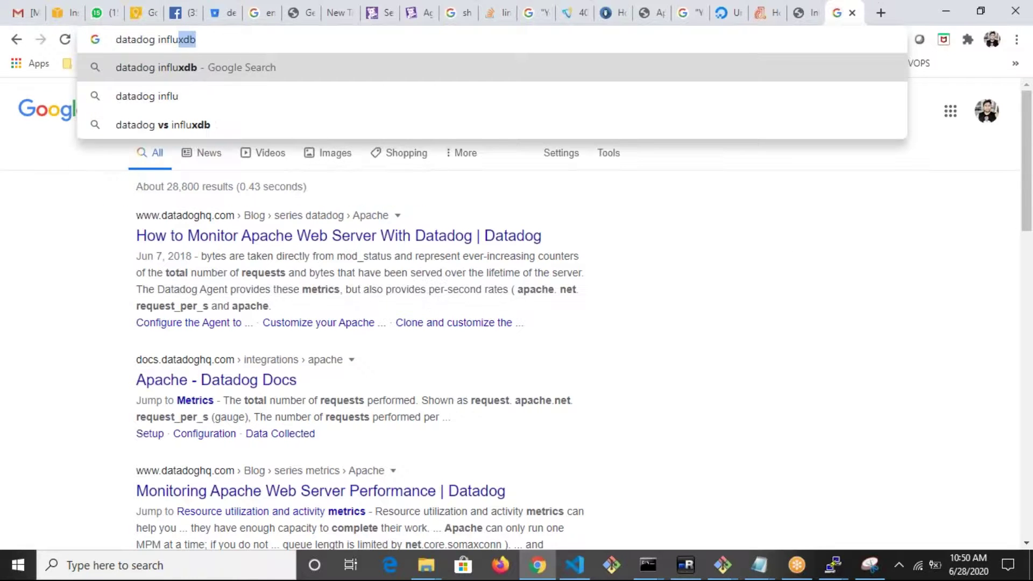
pyautogui.press('Return')
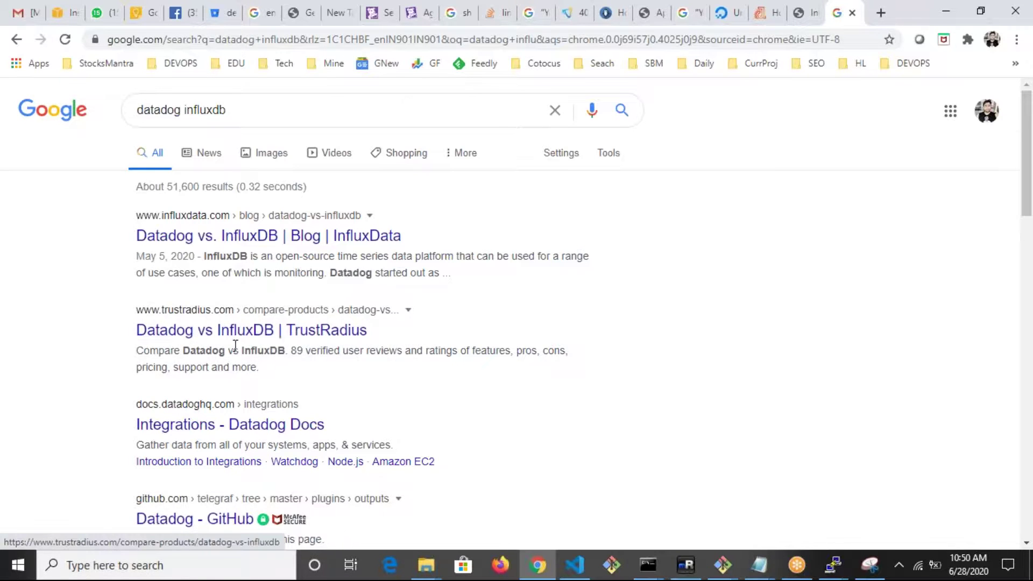
pyautogui.scroll(-2, 318, 350)
pyautogui.click(253, 349)
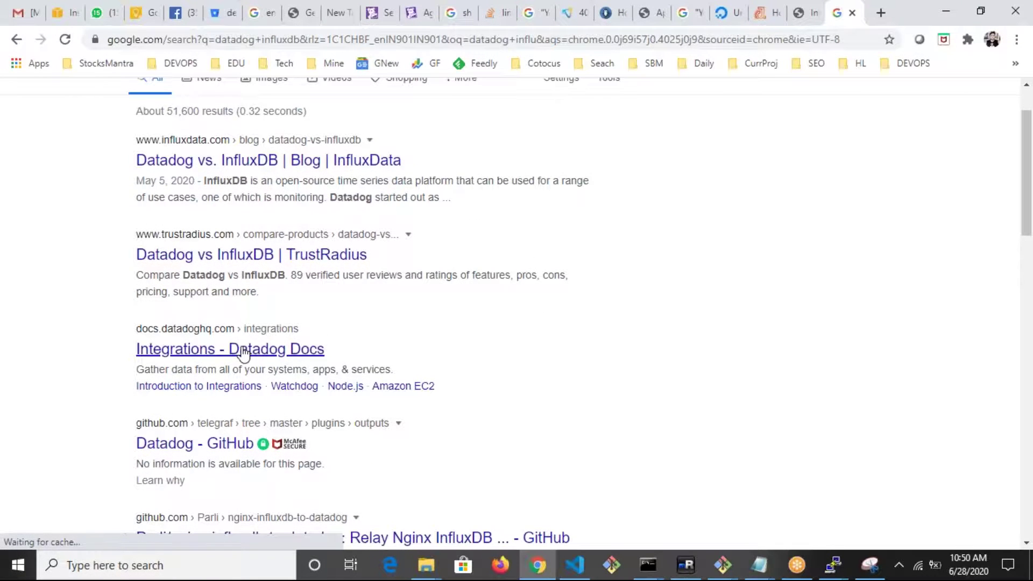
pyautogui.scroll(2, 191, 109)
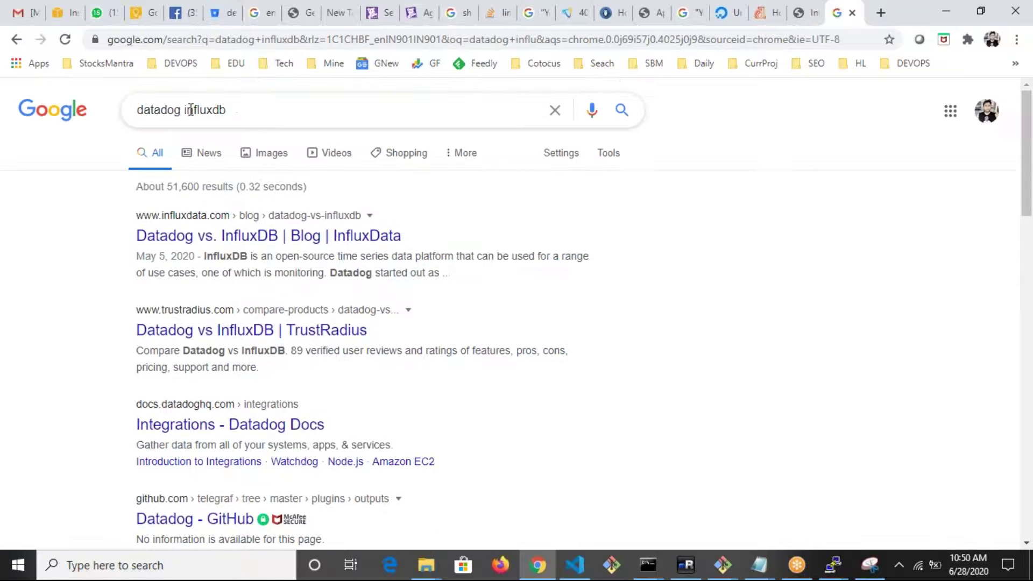
# - Change the Google search to "datadog monitoring influx", using the suggested spelling correction
pyautogui.doubleClick(190, 110)
pyautogui.write('mon')
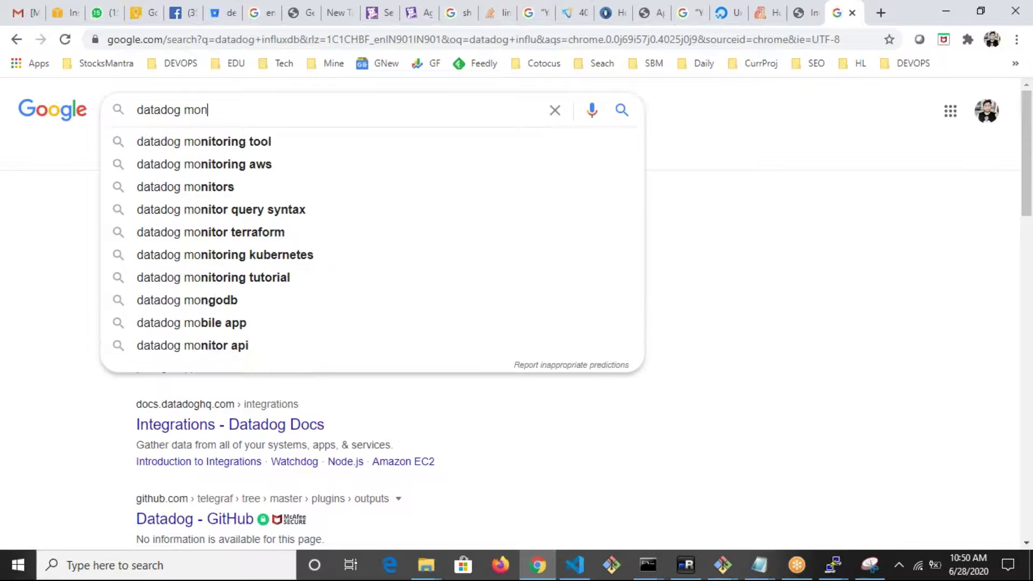
pyautogui.write('itoing')
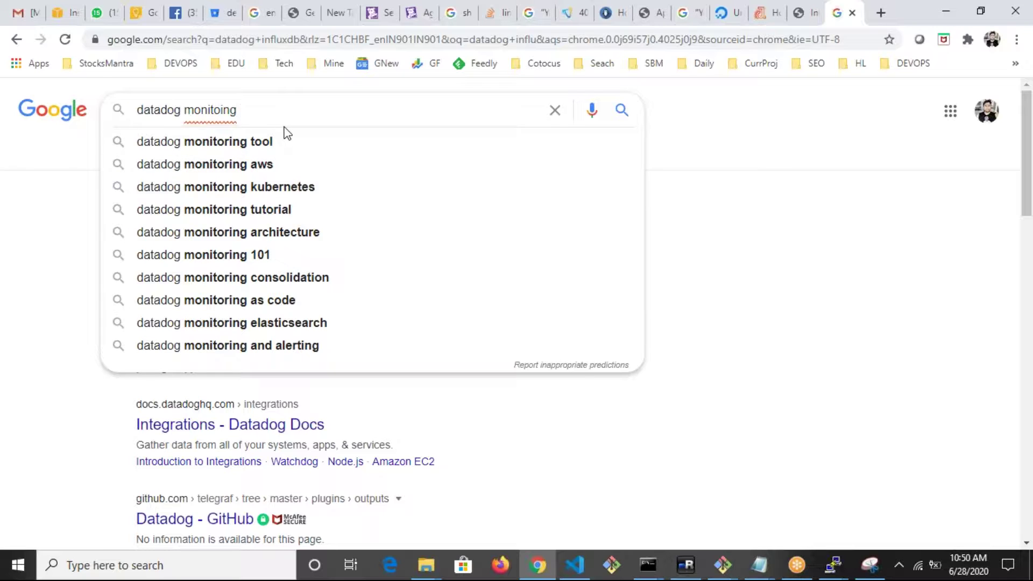
pyautogui.write('inf')
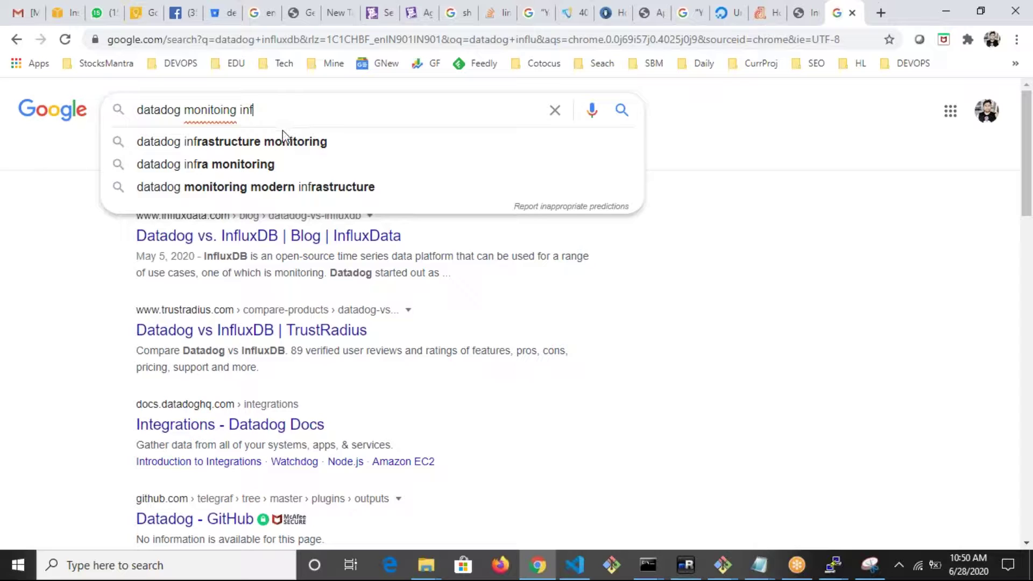
pyautogui.write('u')
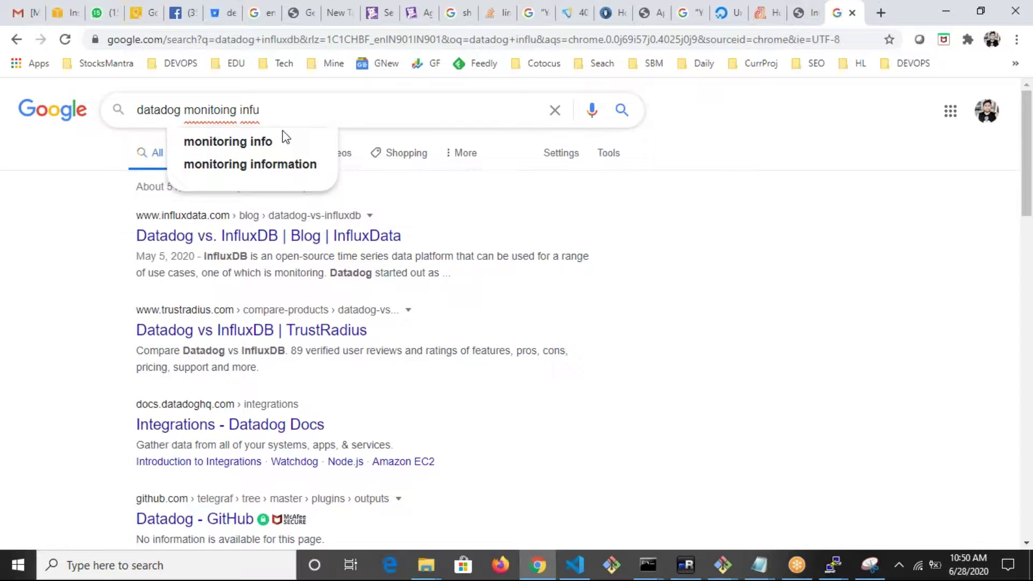
pyautogui.press('BackSpace')
pyautogui.write('lux')
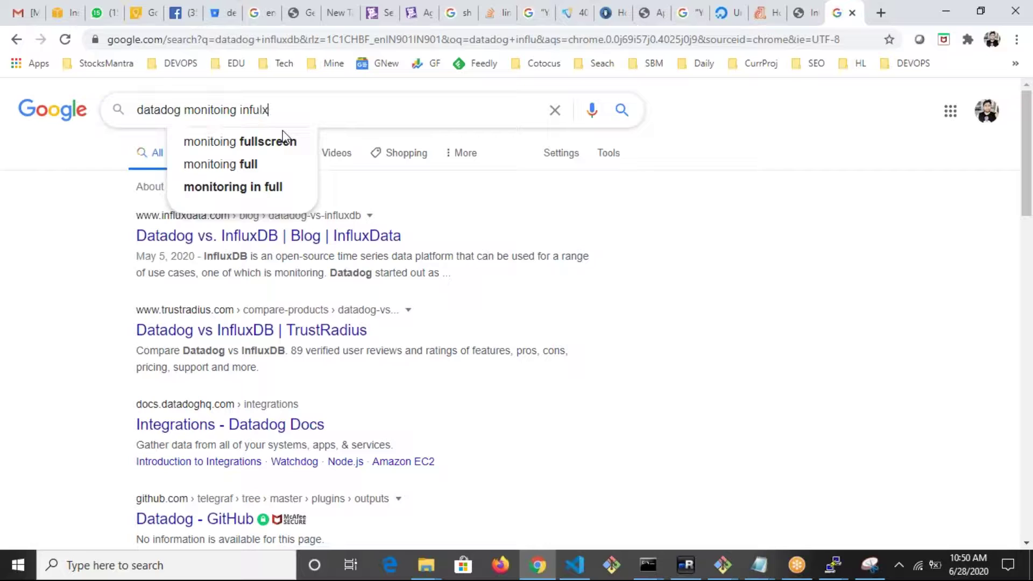
pyautogui.press('BackSpace')
pyautogui.press('BackSpace')
pyautogui.write('lux')
pyautogui.press('Return')
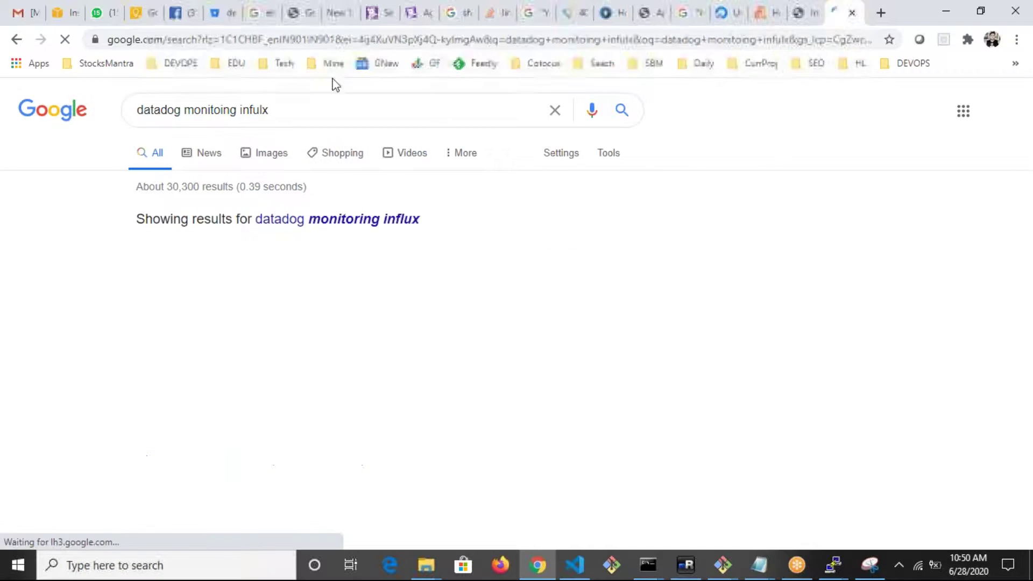
pyautogui.click(376, 219)
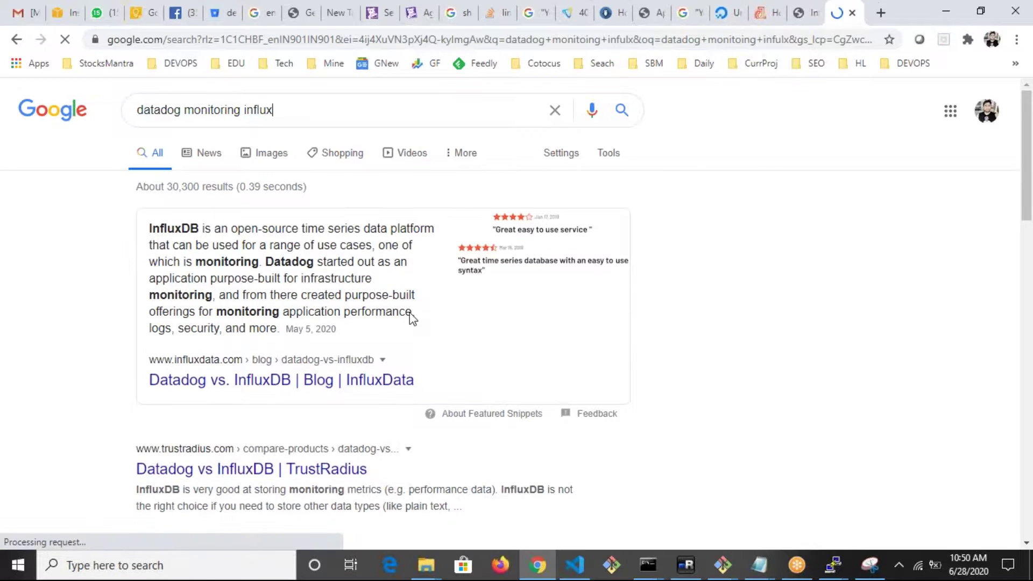
# - Open the "Integrations - Datadog Docs" result in a new tab, look over the remaining results and switch to the docs page
pyautogui.scroll(-1, 350, 376)
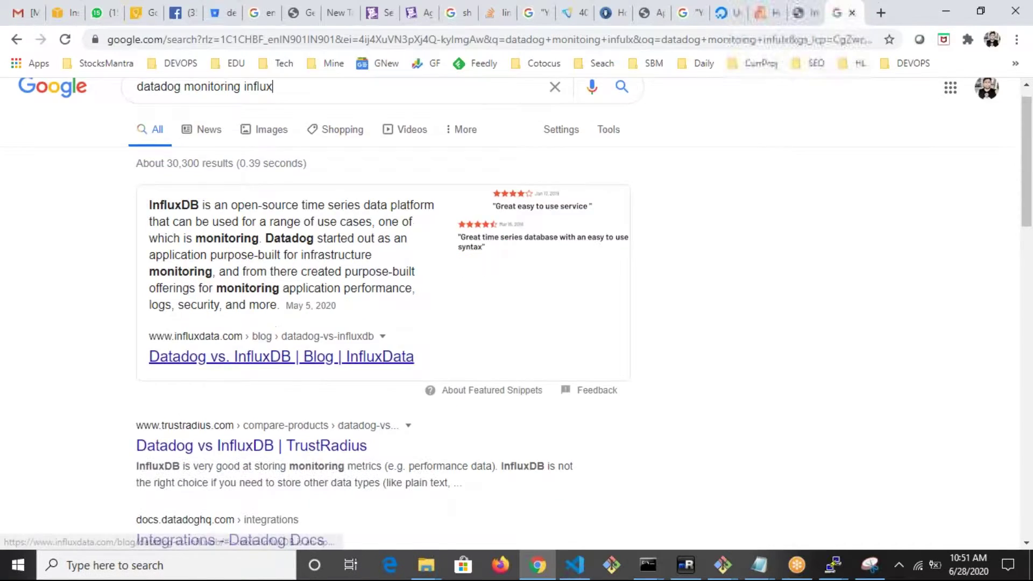
pyautogui.scroll(-4, 226, 355)
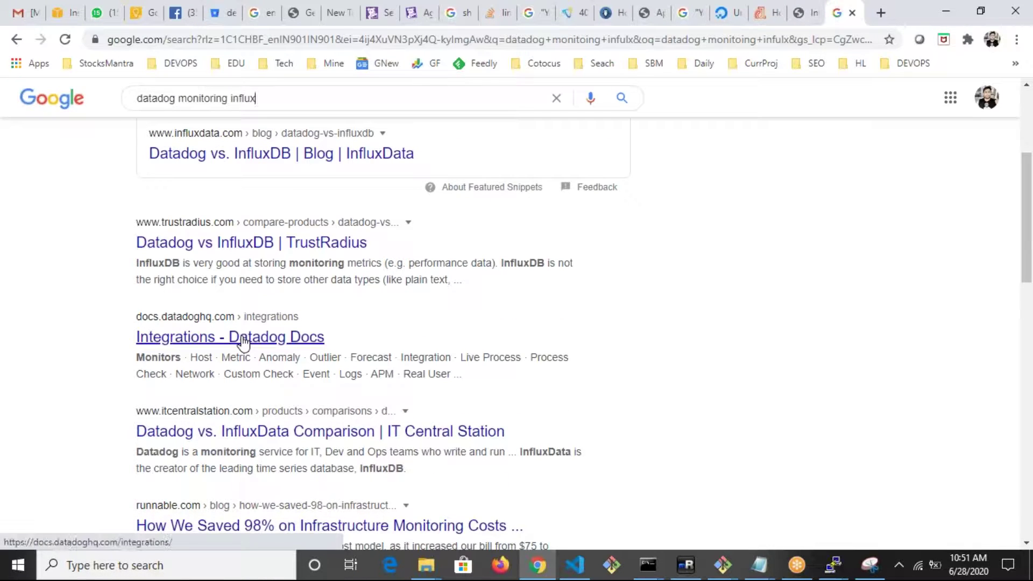
pyautogui.rightClick(243, 342)
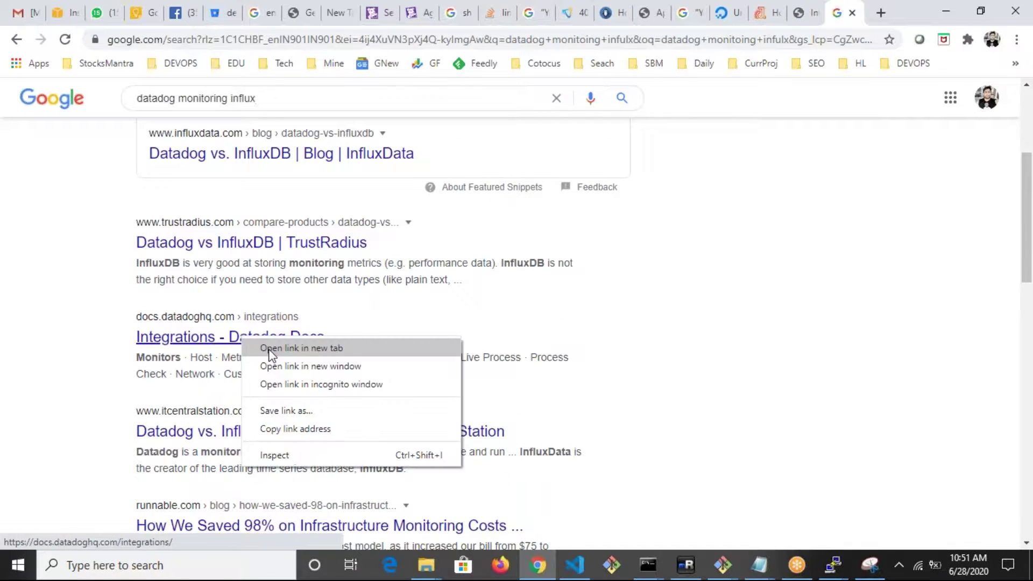
pyautogui.click(269, 349)
pyautogui.scroll(-6, 122, 376)
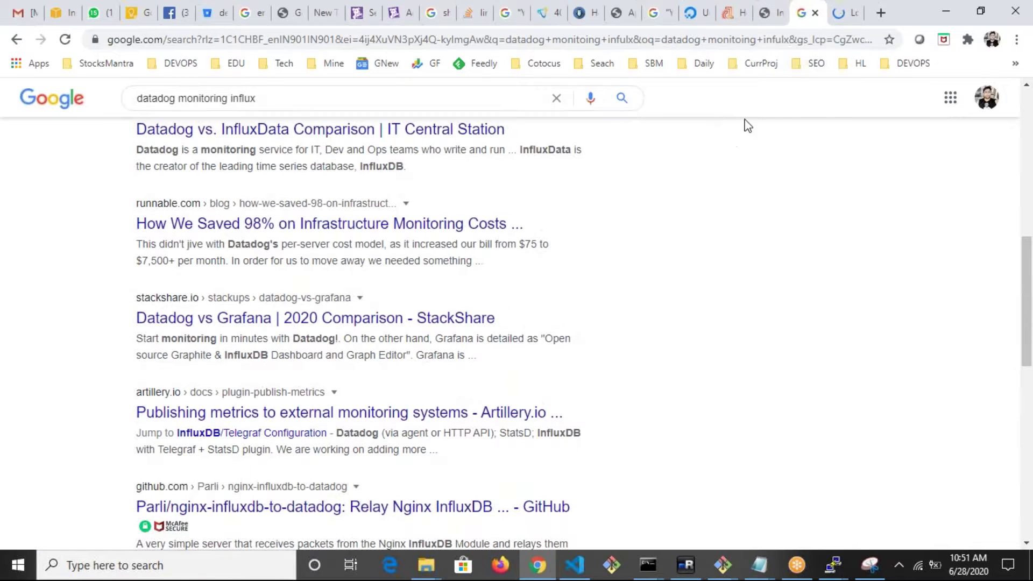
pyautogui.click(845, 14)
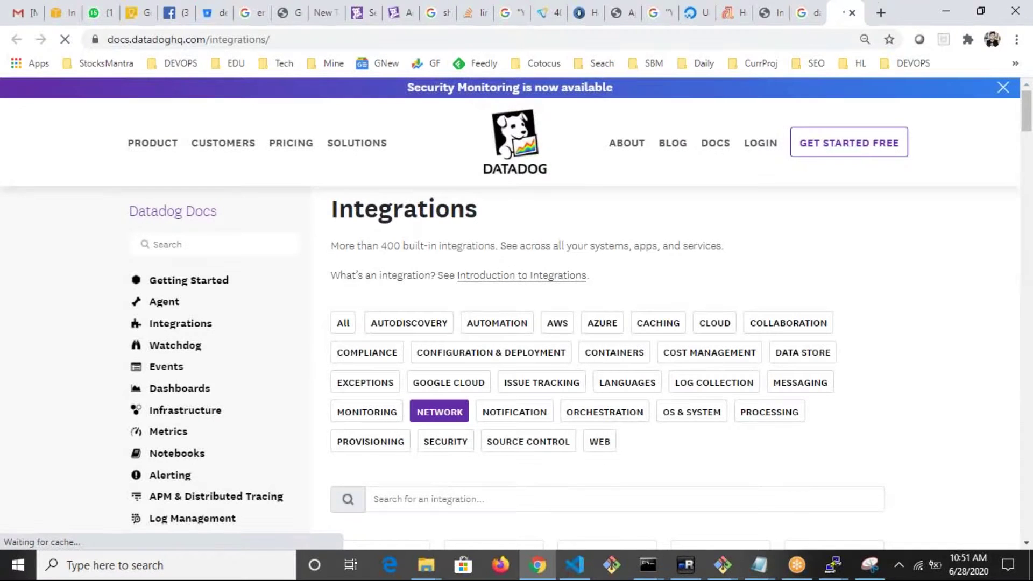
# - Examine the integration categories on the docs page and filter the list by Data Store
pyautogui.click(682, 424)
pyautogui.scroll(-1, 682, 431)
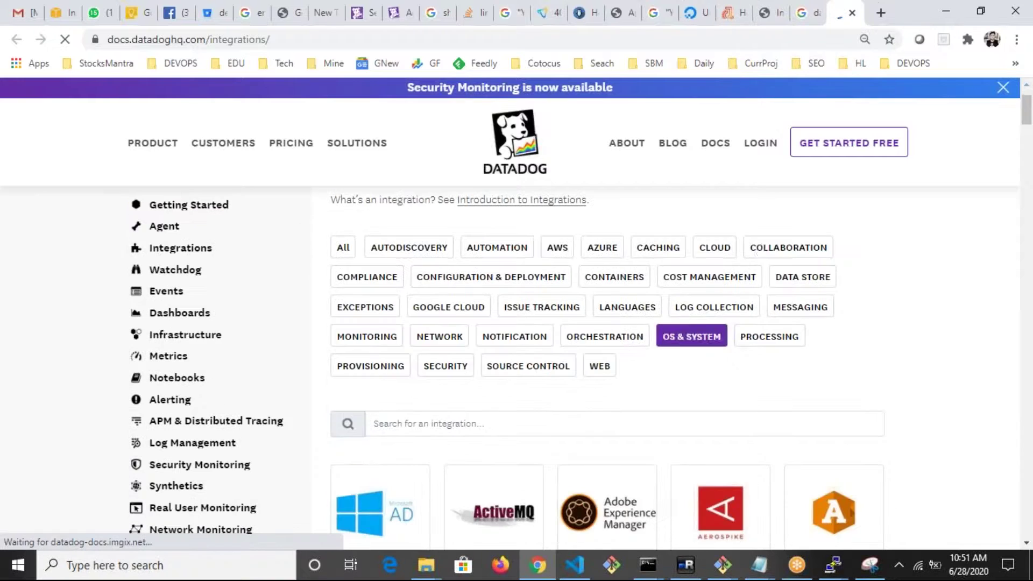
pyautogui.click(786, 249)
pyautogui.click(682, 285)
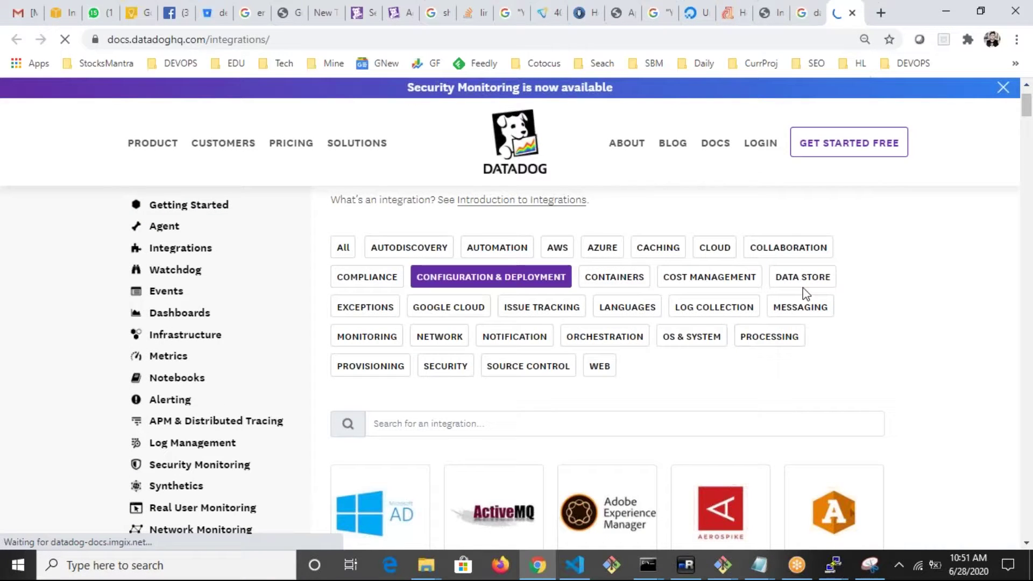
pyautogui.click(801, 284)
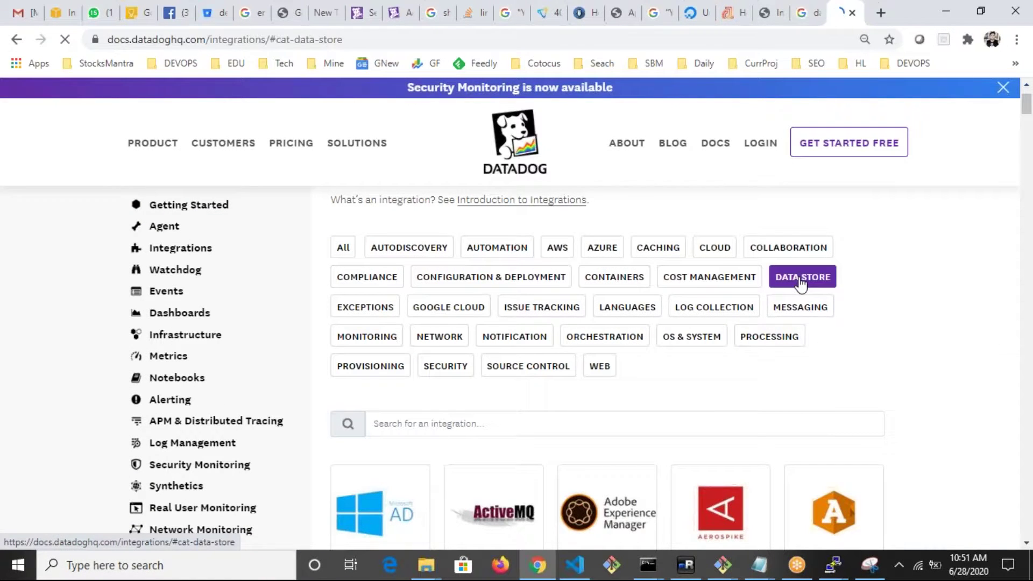
pyautogui.click(588, 344)
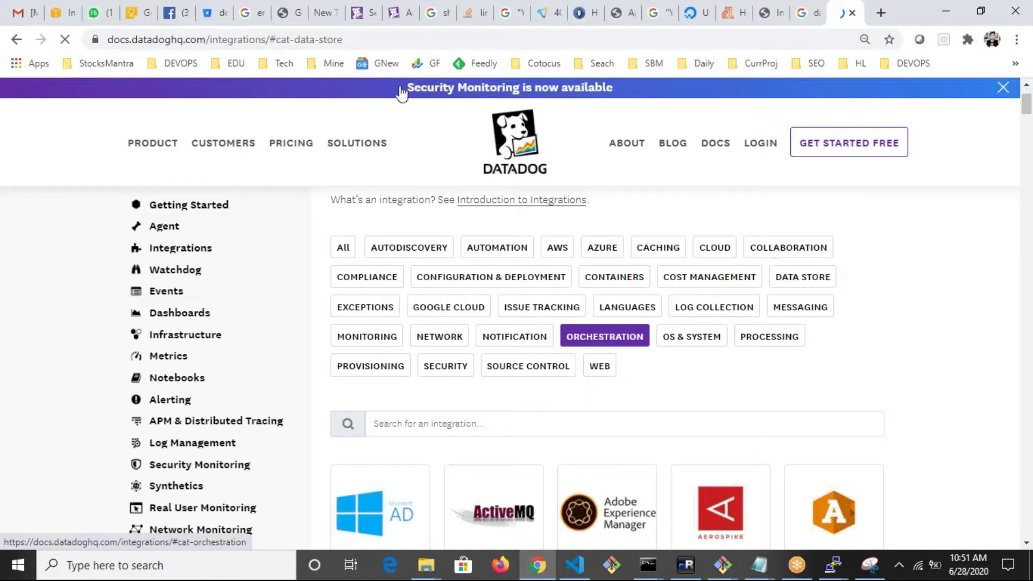
# - Look through the integration tiles listed on the Datadog Docs page for an InfluxDB entry
pyautogui.click(362, 15)
pyautogui.click(838, 16)
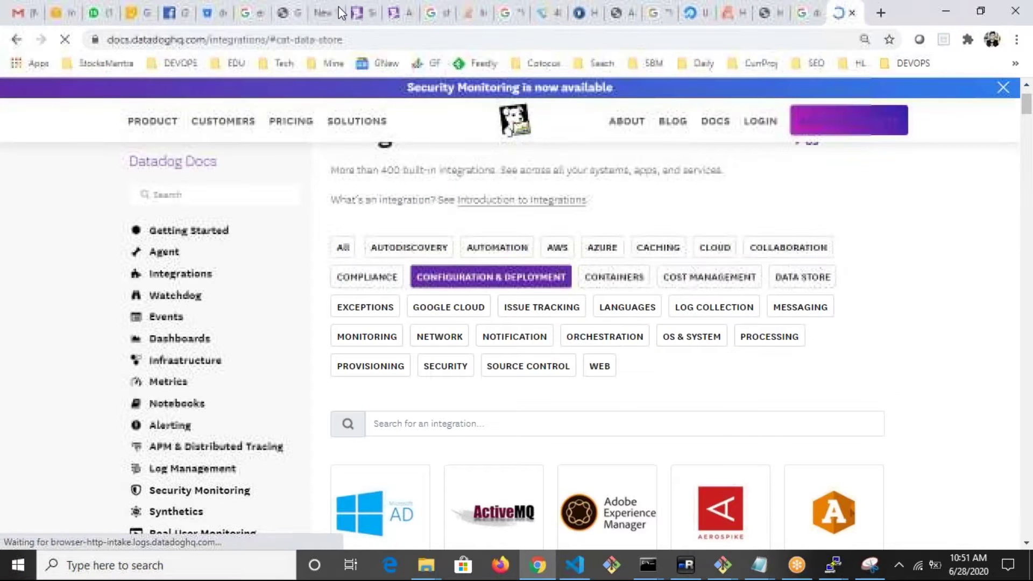
pyautogui.scroll(-4, 462, 294)
pyautogui.scroll(-3, 635, 380)
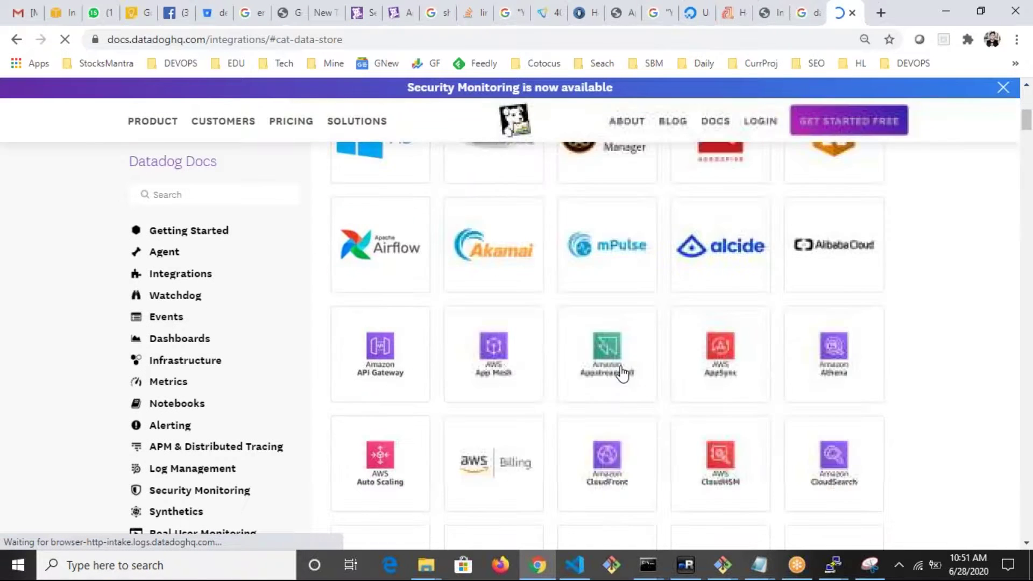
pyautogui.scroll(-3, 662, 350)
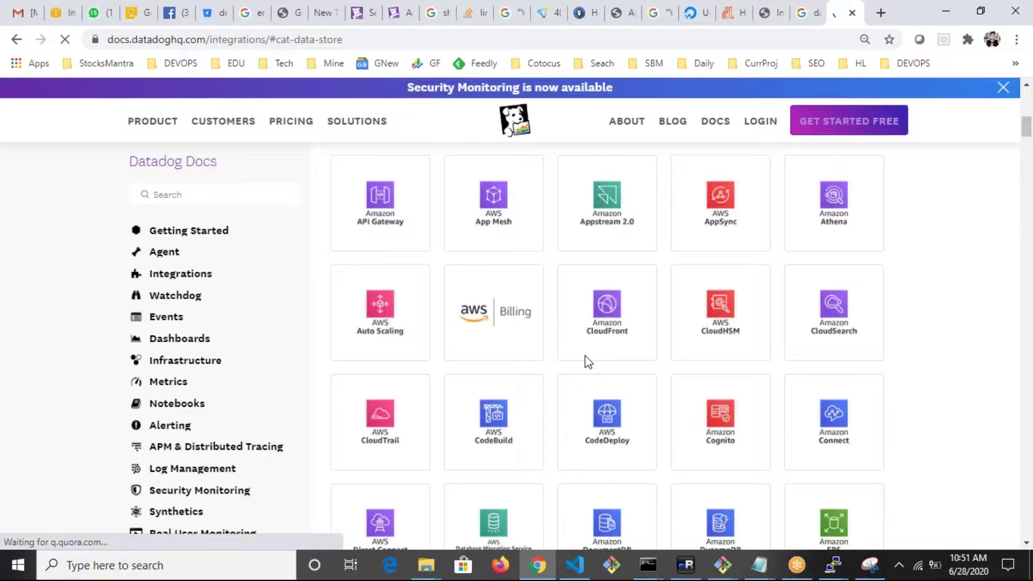
pyautogui.scroll(-4, 628, 387)
pyautogui.scroll(-4, 626, 387)
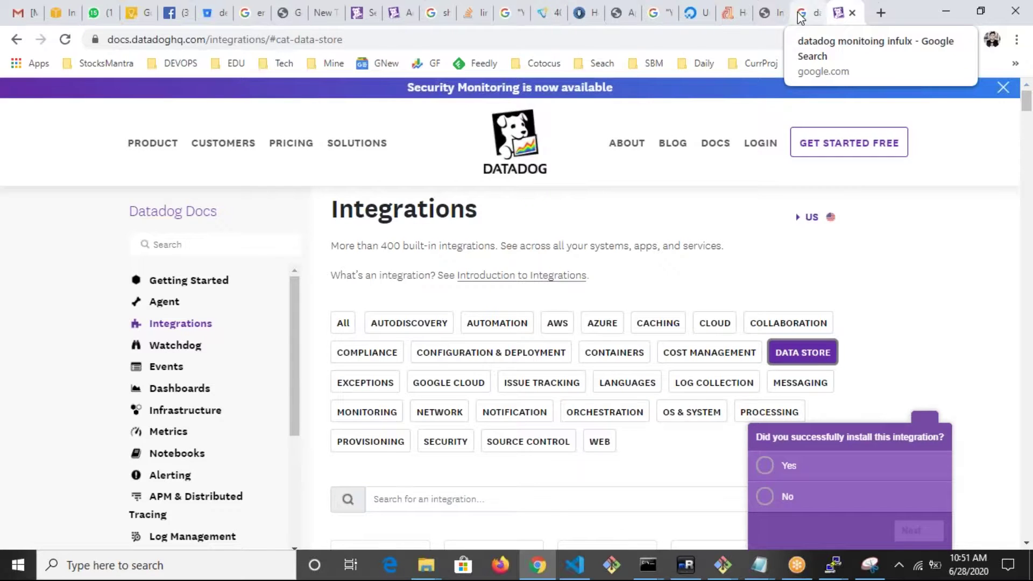
# - Open Paint and draw a large rough box outline on the canvas with a thicker black Pencil line
pyautogui.click(801, 15)
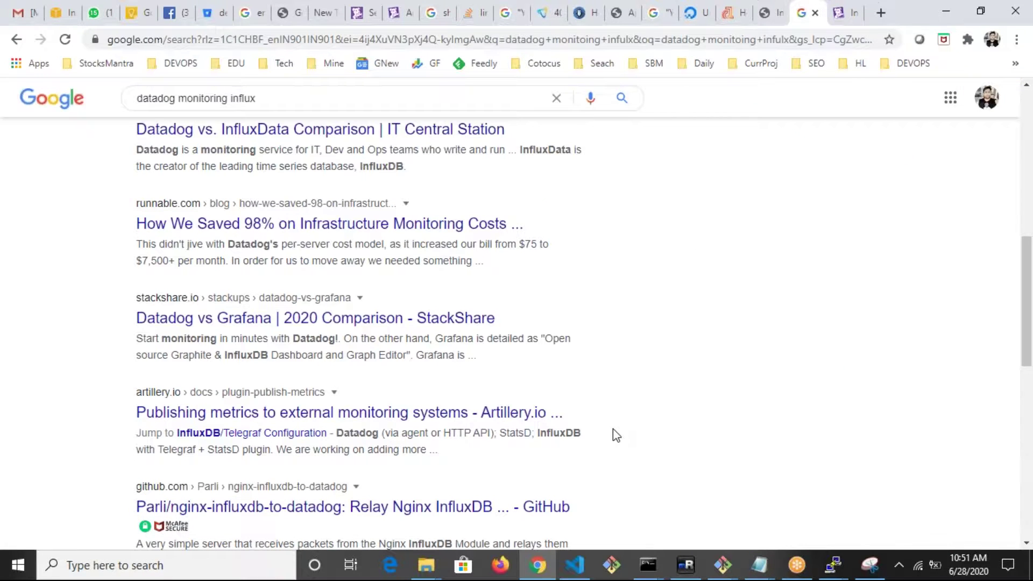
pyautogui.press('super+r')
pyautogui.press('Escape')
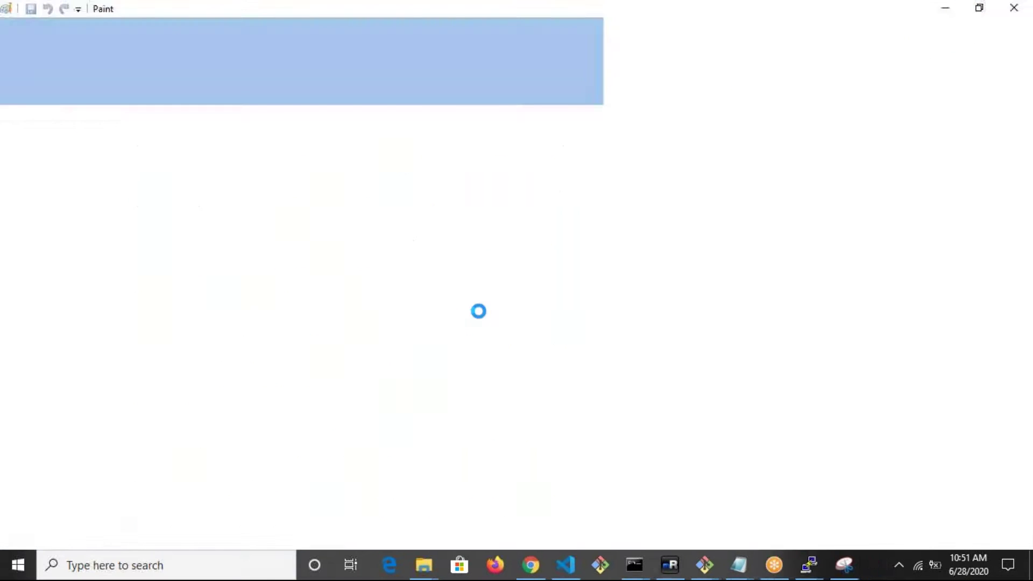
pyautogui.click(184, 53)
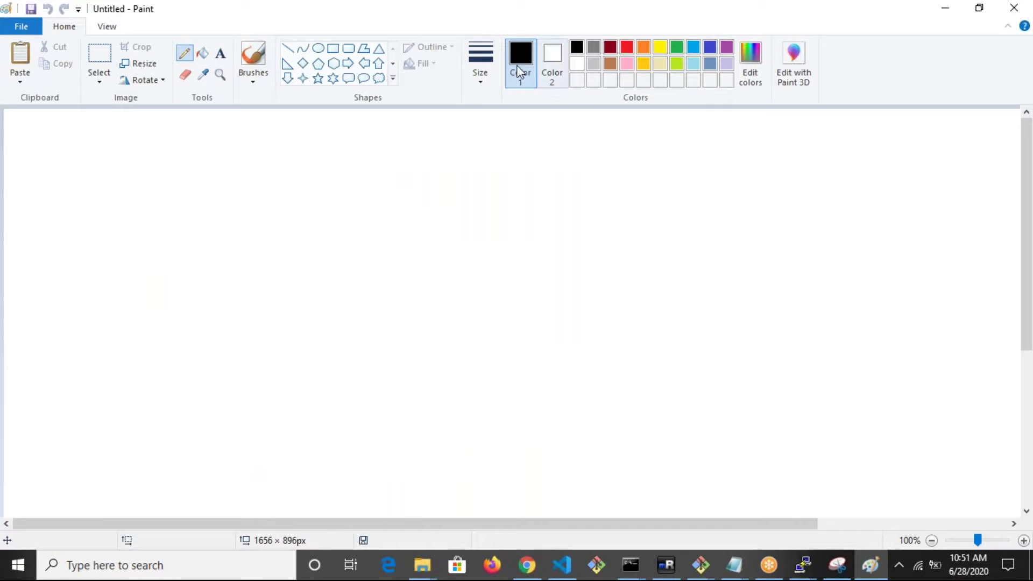
pyautogui.click(480, 59)
pyautogui.click(491, 189)
pyautogui.moveTo(93, 154); pyautogui.dragTo(81, 206)
pyautogui.moveTo(79, 300)
pyautogui.mouseDown()
pyautogui.moveTo(129, 437)
pyautogui.moveTo(500, 213)
pyautogui.moveTo(92, 115)
pyautogui.moveTo(54, 121)
pyautogui.mouseUp()
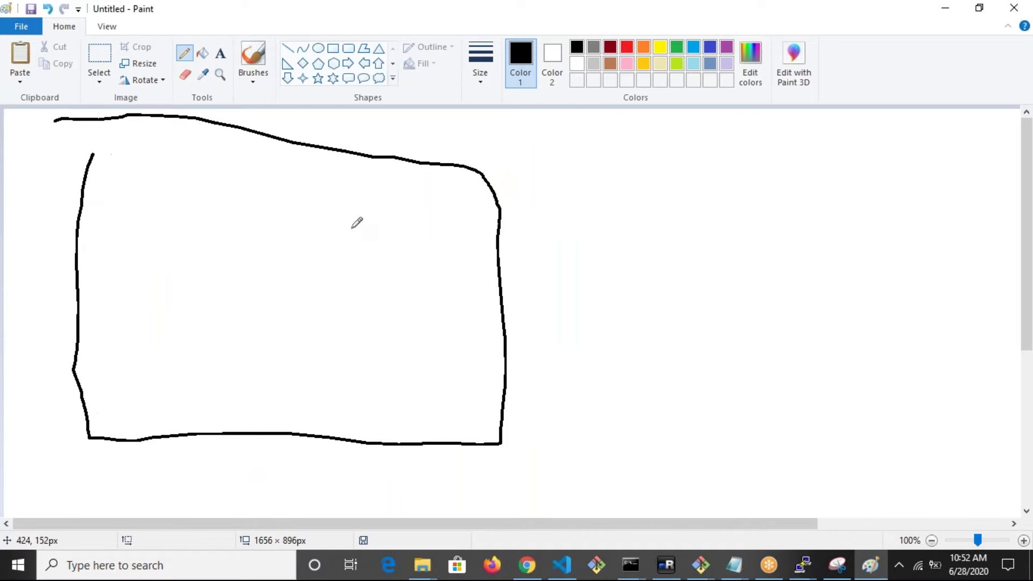
# - Sketch a small box inside the outline's edge with lines feeding into it, a line out to a circle, and a D-shape inside the outline
pyautogui.moveTo(444, 185)
pyautogui.mouseDown()
pyautogui.moveTo(444, 248)
pyautogui.moveTo(487, 250)
pyautogui.moveTo(444, 187)
pyautogui.mouseUp()
pyautogui.moveTo(142, 292)
pyautogui.mouseDown()
pyautogui.moveTo(185, 243)
pyautogui.moveTo(428, 197)
pyautogui.mouseUp()
pyautogui.moveTo(125, 344)
pyautogui.mouseDown()
pyautogui.moveTo(445, 225)
pyautogui.moveTo(486, 228)
pyautogui.mouseUp()
pyautogui.moveTo(119, 386)
pyautogui.mouseDown()
pyautogui.moveTo(465, 249)
pyautogui.moveTo(474, 228)
pyautogui.moveTo(845, 180)
pyautogui.mouseUp()
pyautogui.moveTo(854, 143)
pyautogui.mouseDown()
pyautogui.moveTo(936, 226)
pyautogui.moveTo(849, 144)
pyautogui.mouseUp()
pyautogui.moveTo(831, 204); pyautogui.dragTo(860, 192)
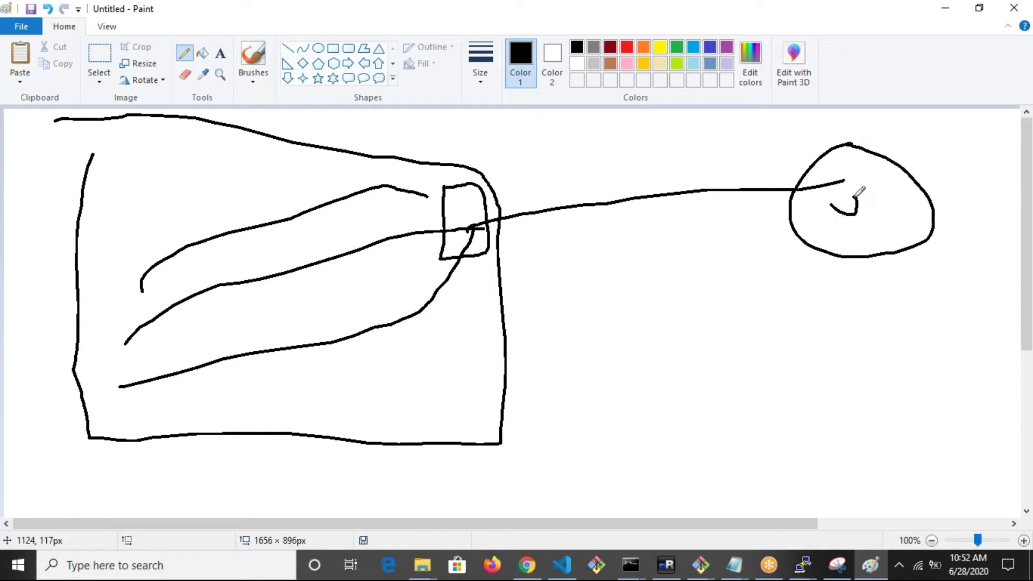
pyautogui.moveTo(532, 564)
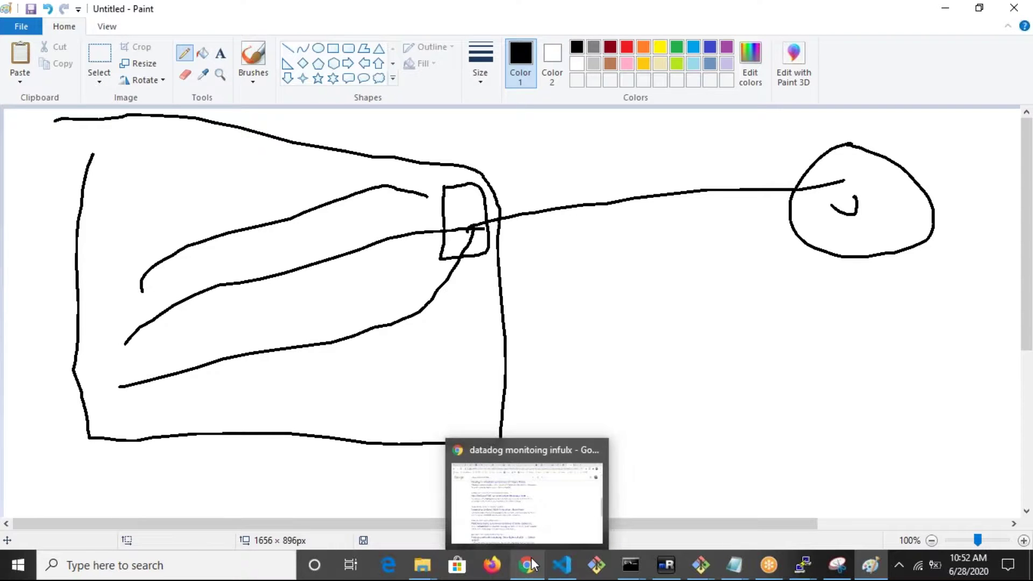
pyautogui.moveTo(121, 205)
pyautogui.mouseDown()
pyautogui.moveTo(132, 272)
pyautogui.moveTo(143, 191)
pyautogui.mouseUp()
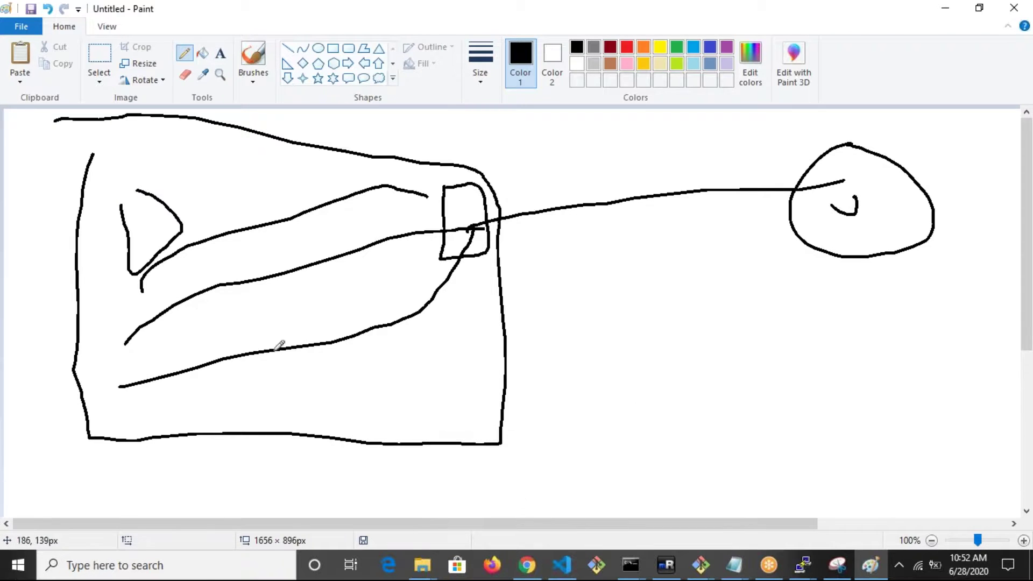
# - Switch to Chrome, go to the Datadog Integrations page and search the integrations for "my" and "oracle"
pyautogui.click(528, 565)
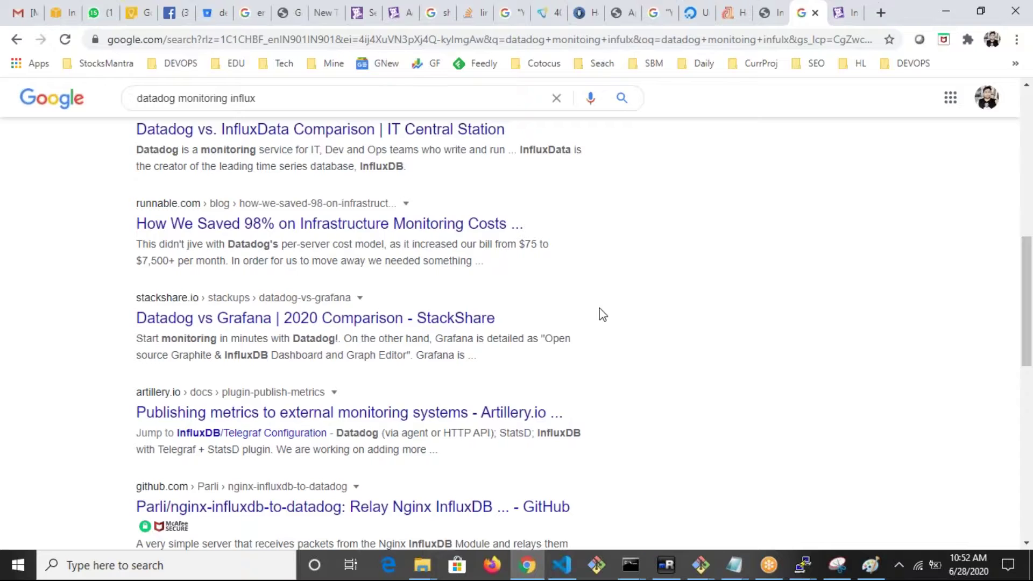
pyautogui.scroll(10, 603, 315)
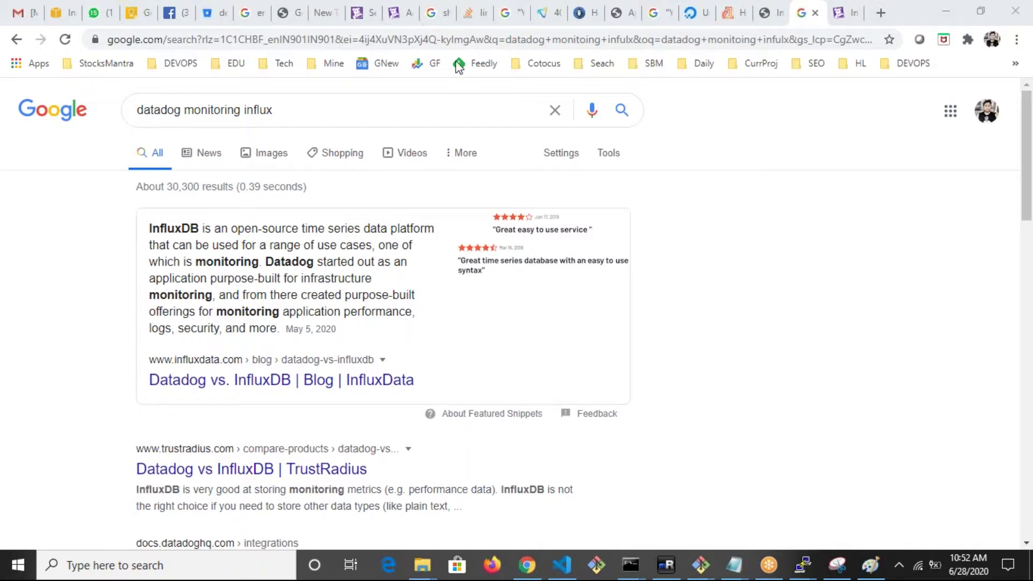
pyautogui.click(357, 15)
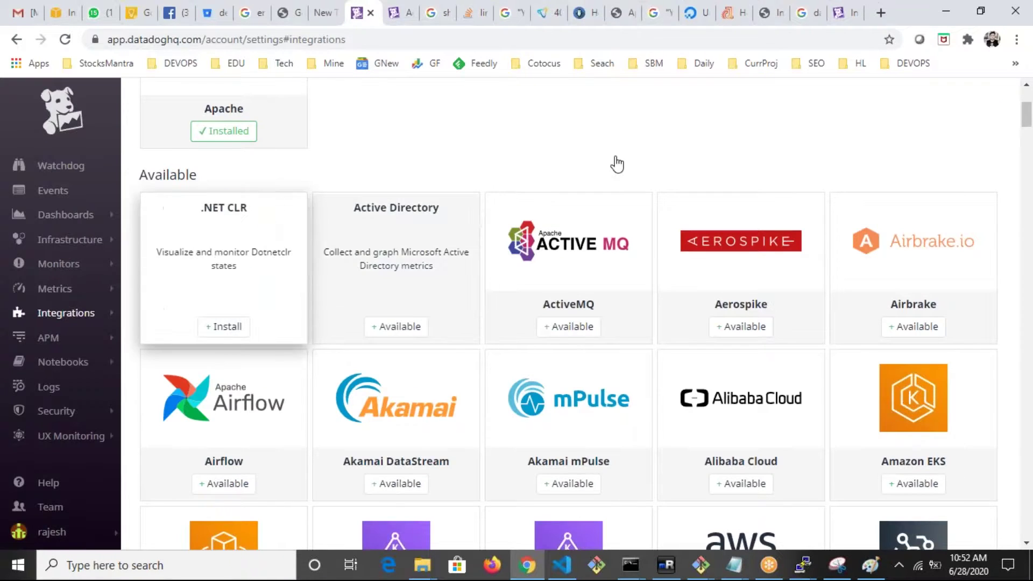
pyautogui.write('my')
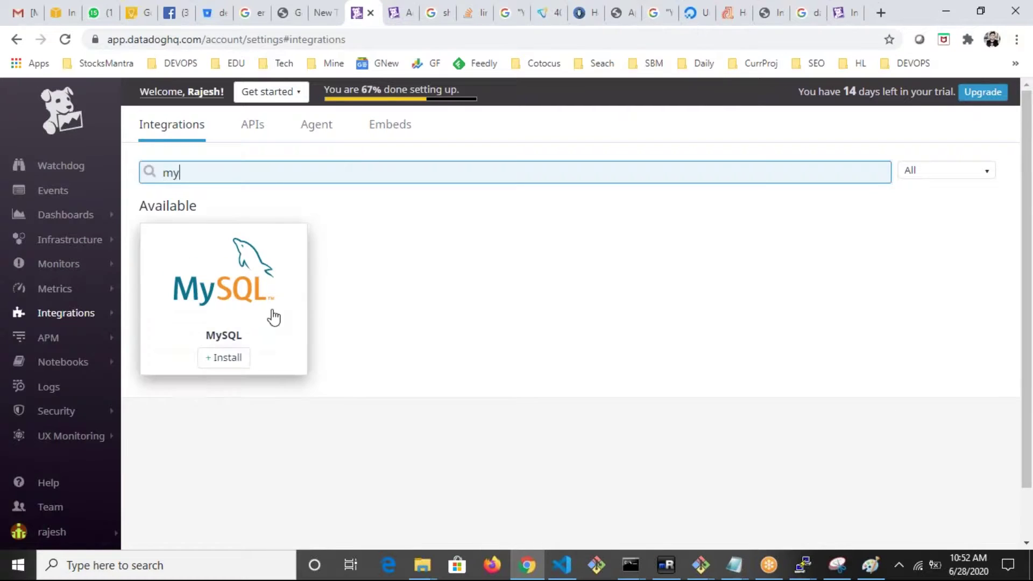
pyautogui.hotkey('ctrl', 'a')
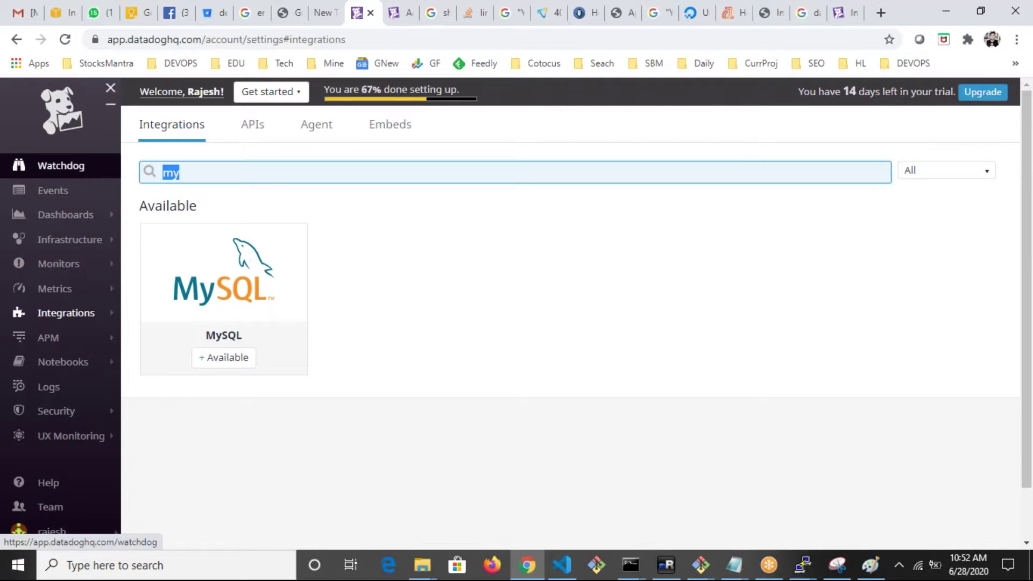
pyautogui.write('oracle')
# - Search the Datadog integrations for "mssql"
pyautogui.moveTo(221, 181); pyautogui.dragTo(142, 176)
pyautogui.write('m')
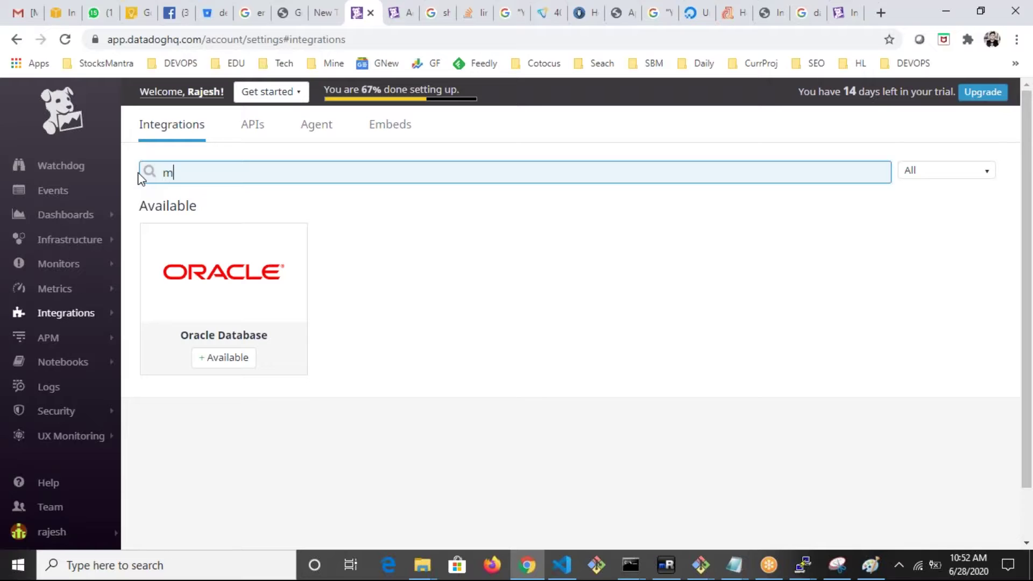
pyautogui.write('ssq')
pyautogui.press('BackSpace')
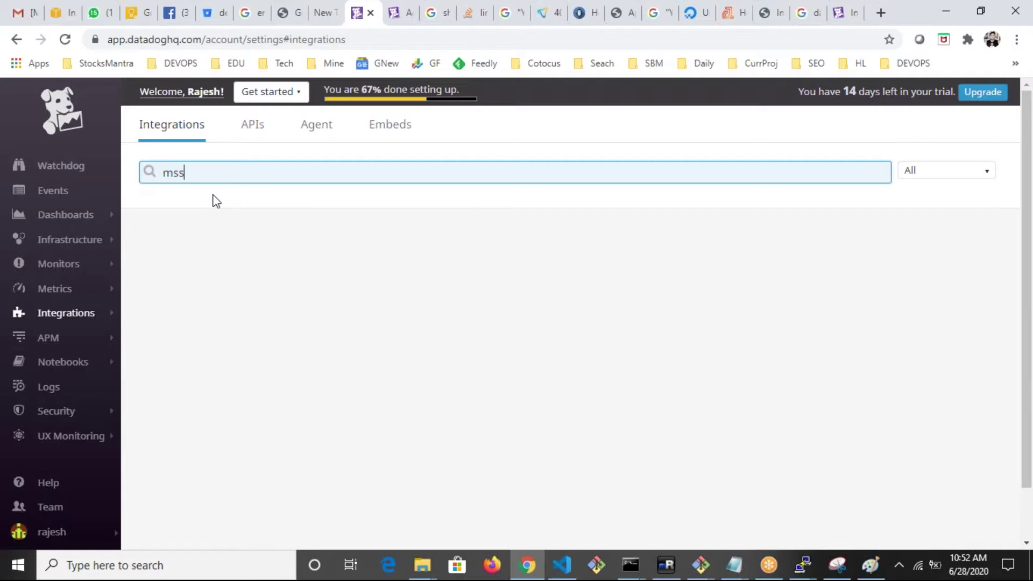
pyautogui.press('BackSpace')
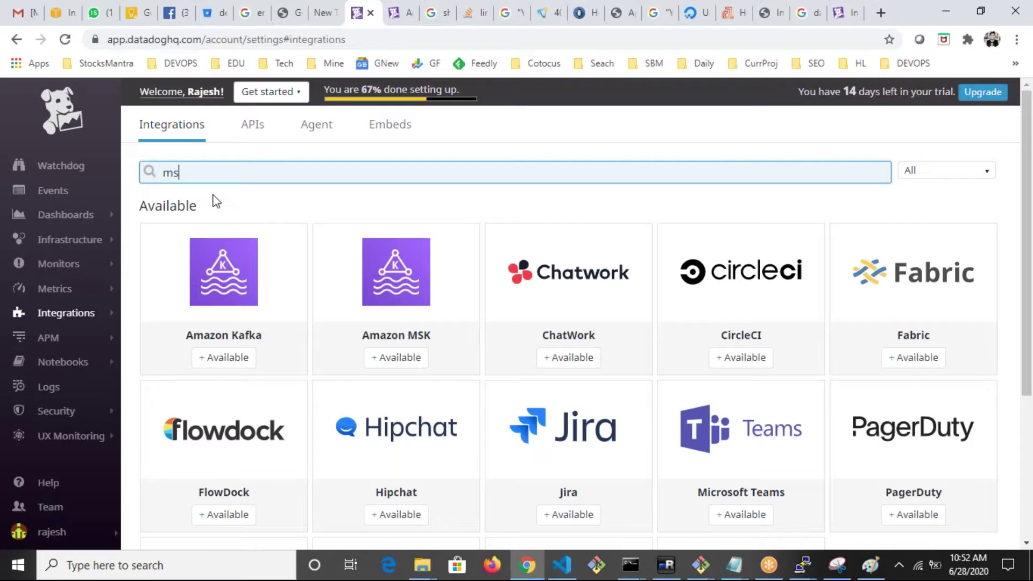
pyautogui.write('sql')
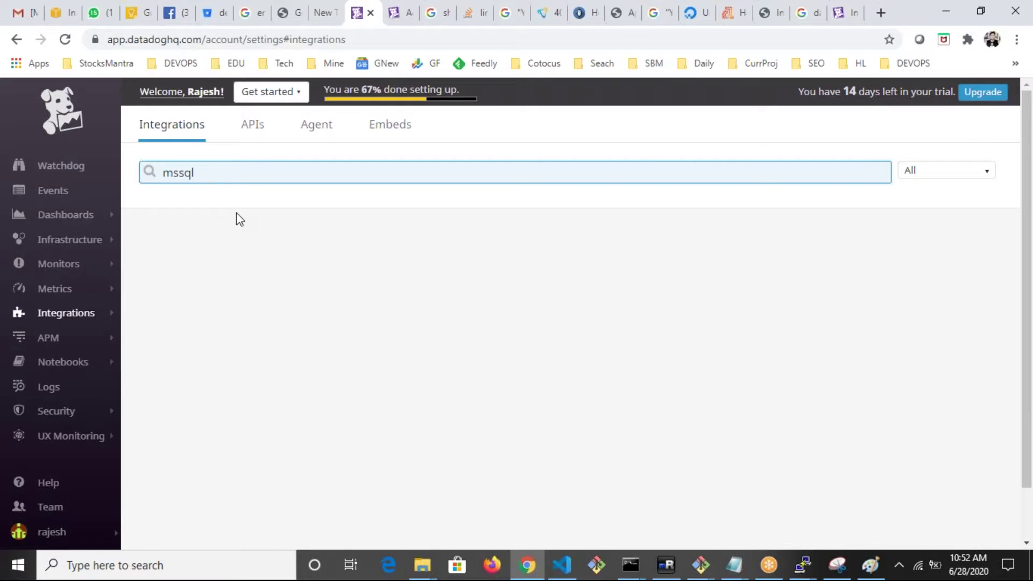
# - Clear the integration search and look over the full list of installed and available integrations, including the Apache tile
pyautogui.hotkey('ctrl', 'a')
pyautogui.press('BackSpace')
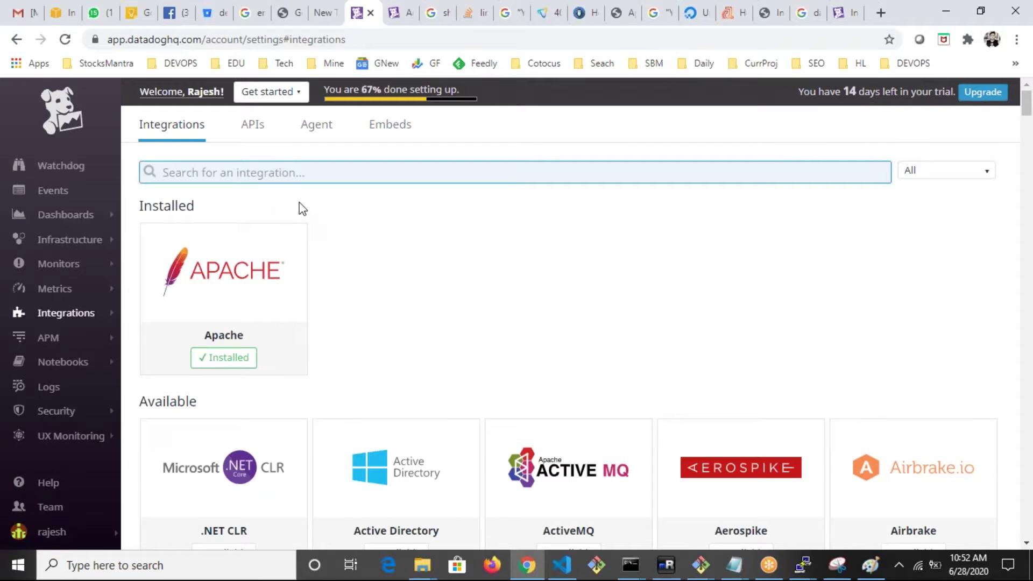
pyautogui.scroll(-8, 369, 247)
pyautogui.scroll(-5, 575, 314)
pyautogui.scroll(14, 576, 313)
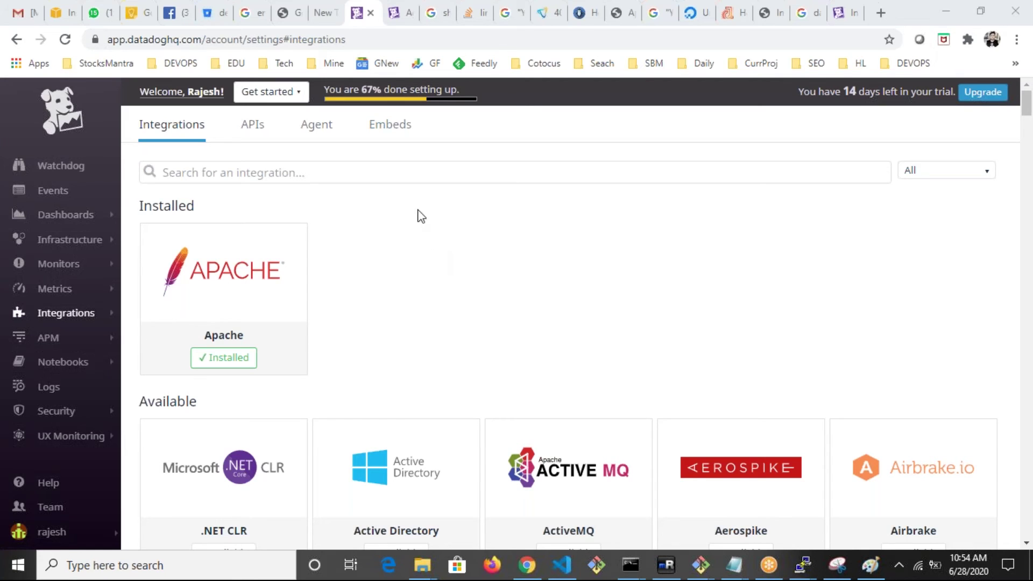
pyautogui.moveTo(248, 265)
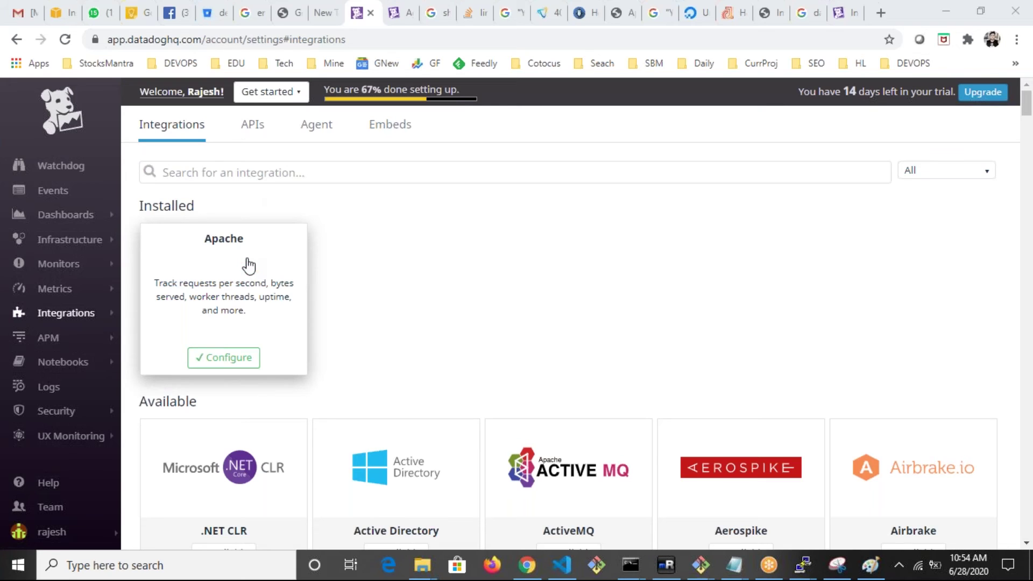